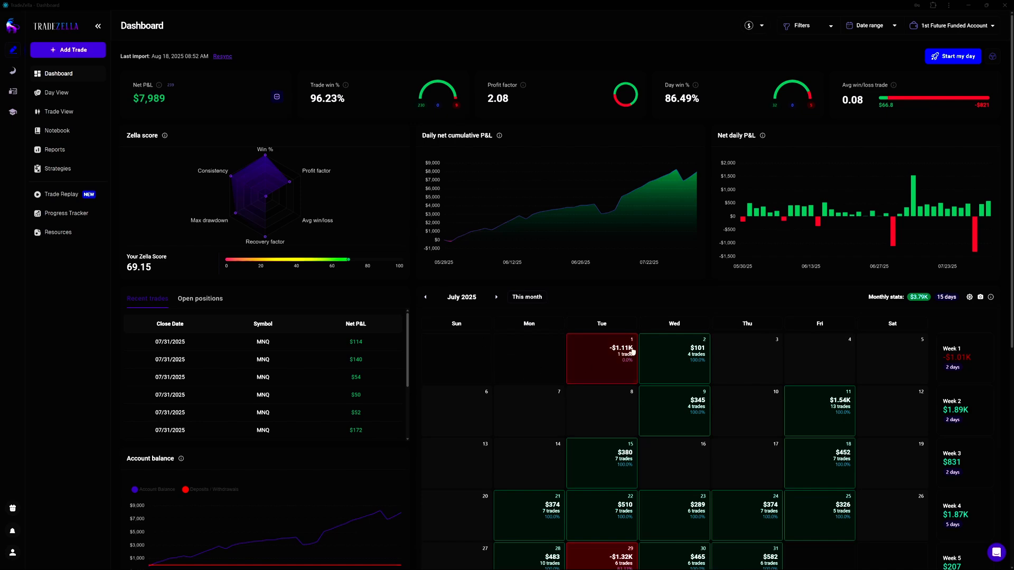
- Review the dashboard's performance charts and July 2025 trade calendar, and glance at the backtesting sessions overview
scroll(637, 298, down, 2)
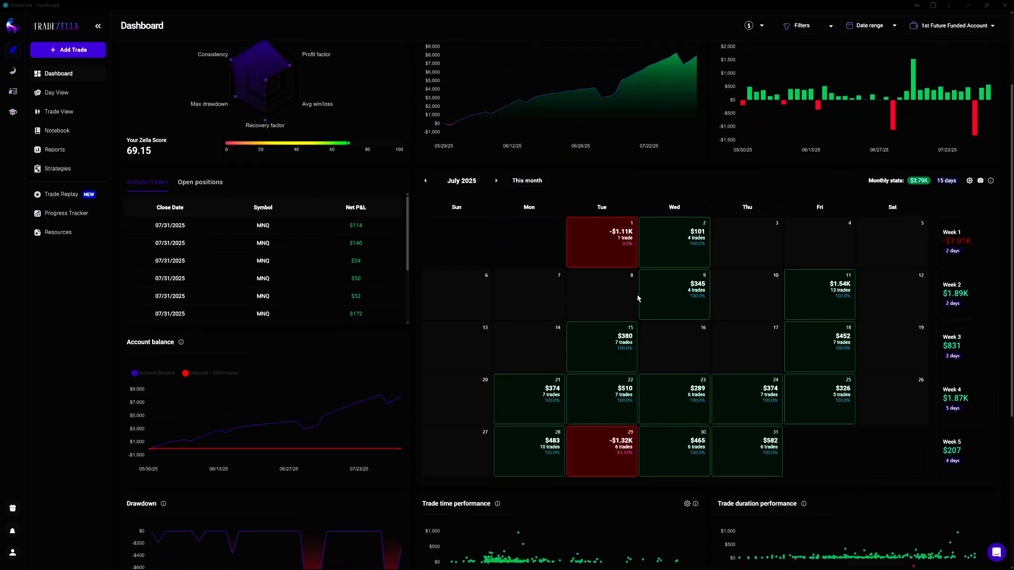
scroll(637, 298, up, 2)
scroll(638, 298, up, 1)
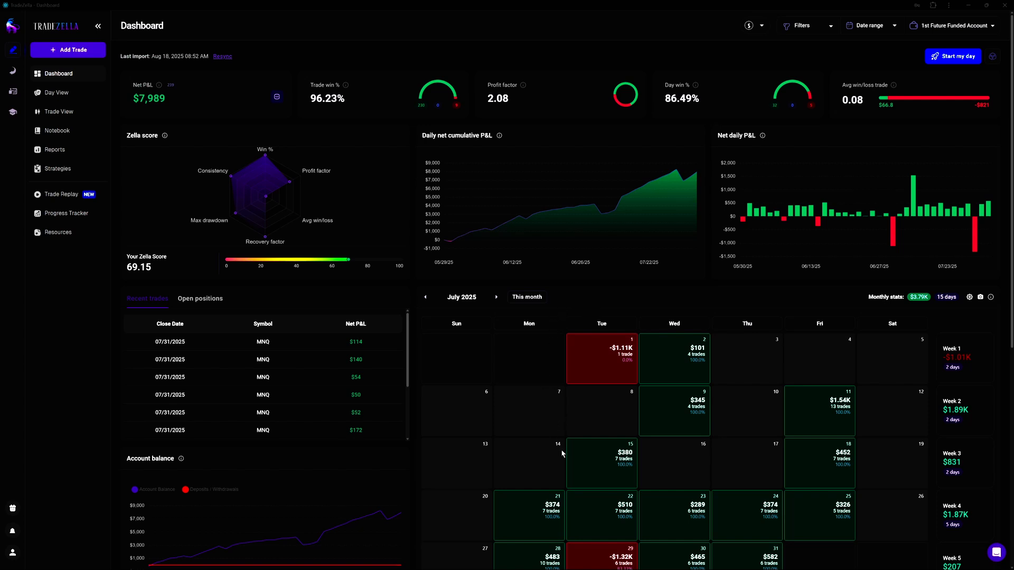
scroll(564, 453, down, 2)
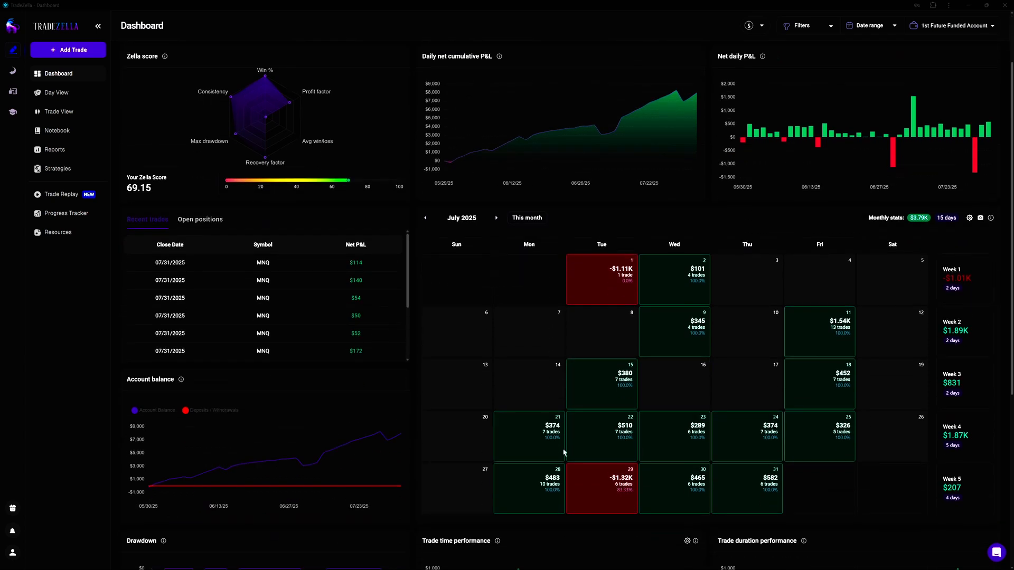
scroll(550, 292, up, 2)
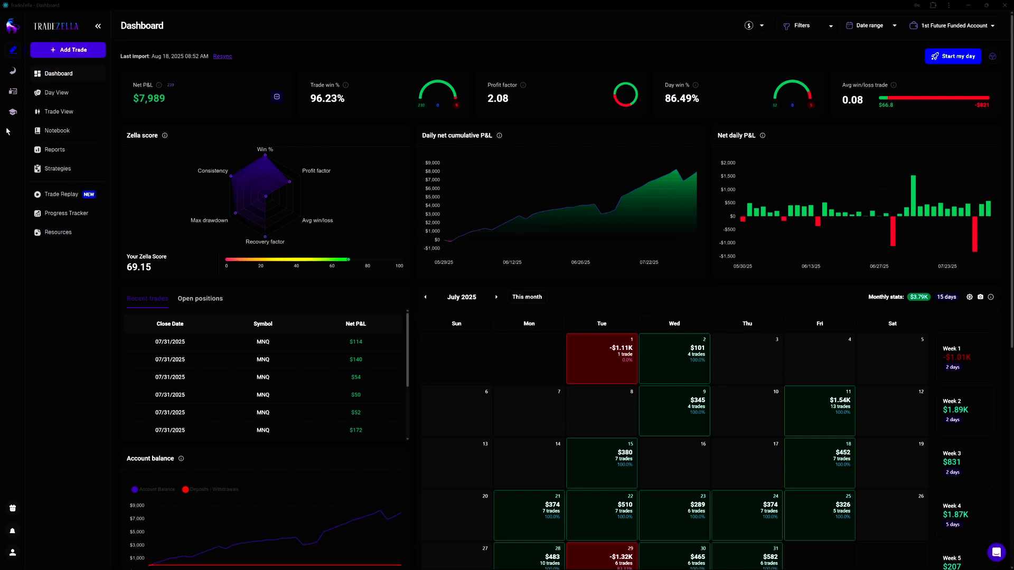
click(14, 77)
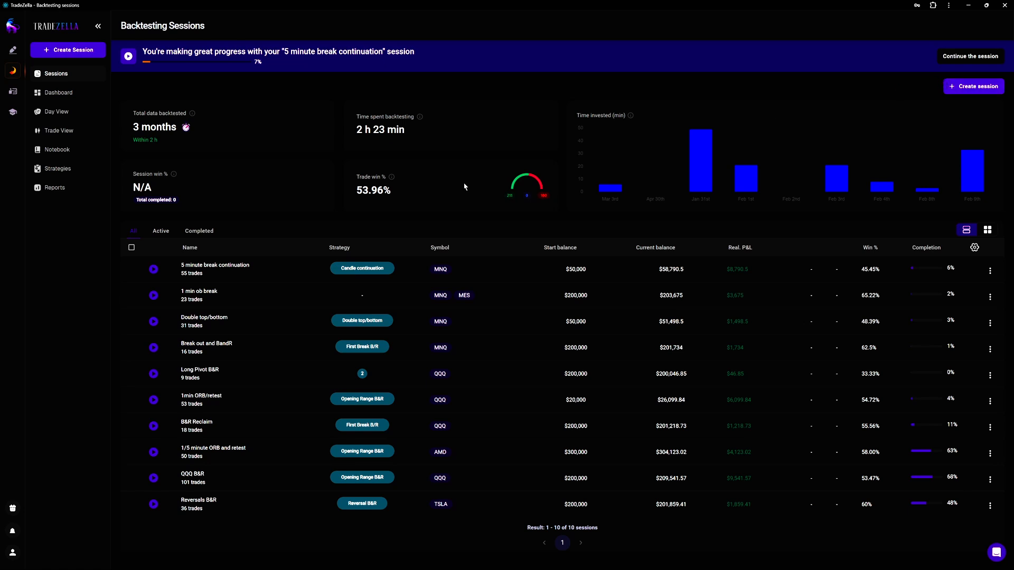
click(13, 50)
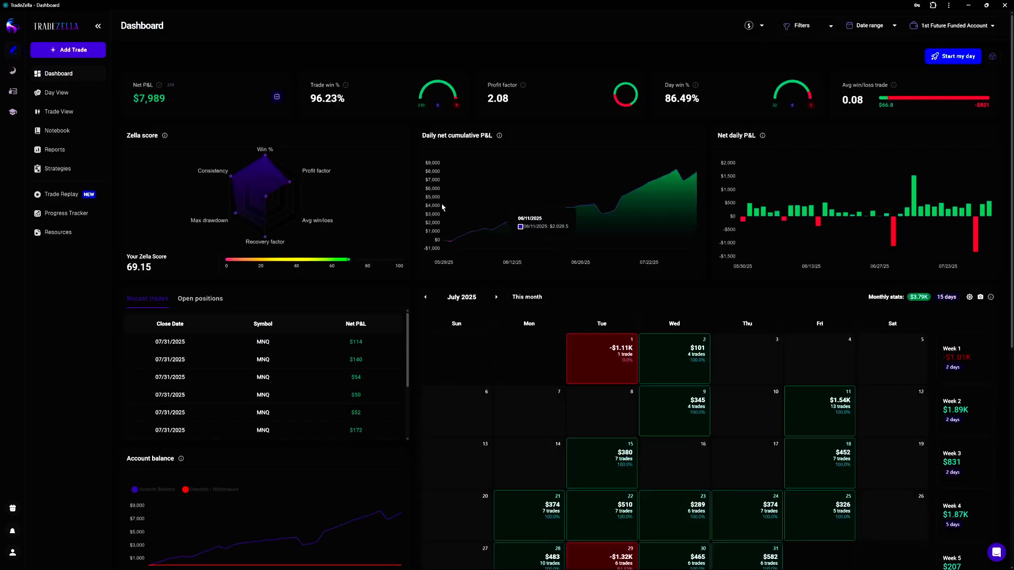
- Start creating a new backtesting session and name it "Double top/bottoms"
click(13, 71)
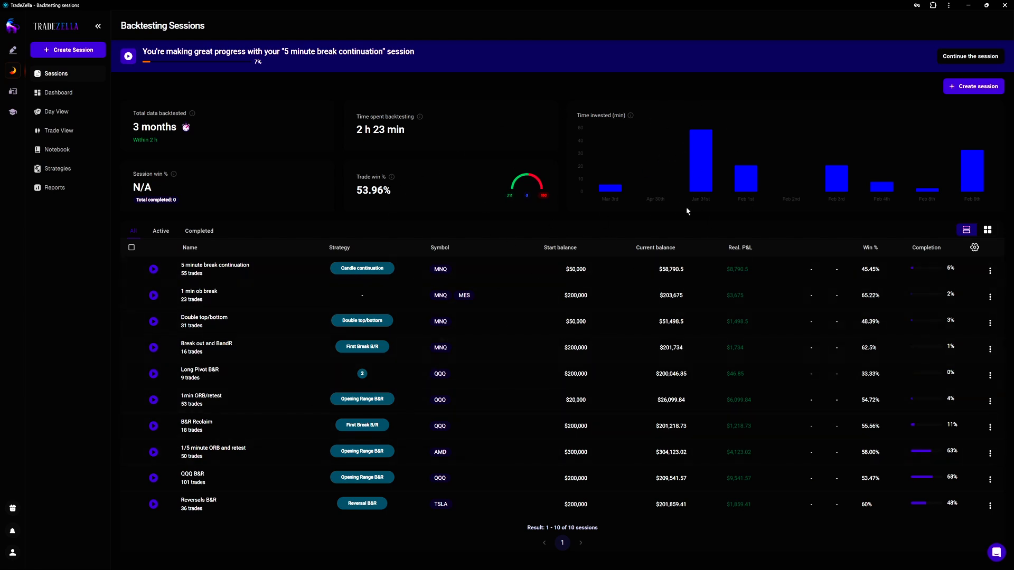
click(971, 86)
click(517, 103)
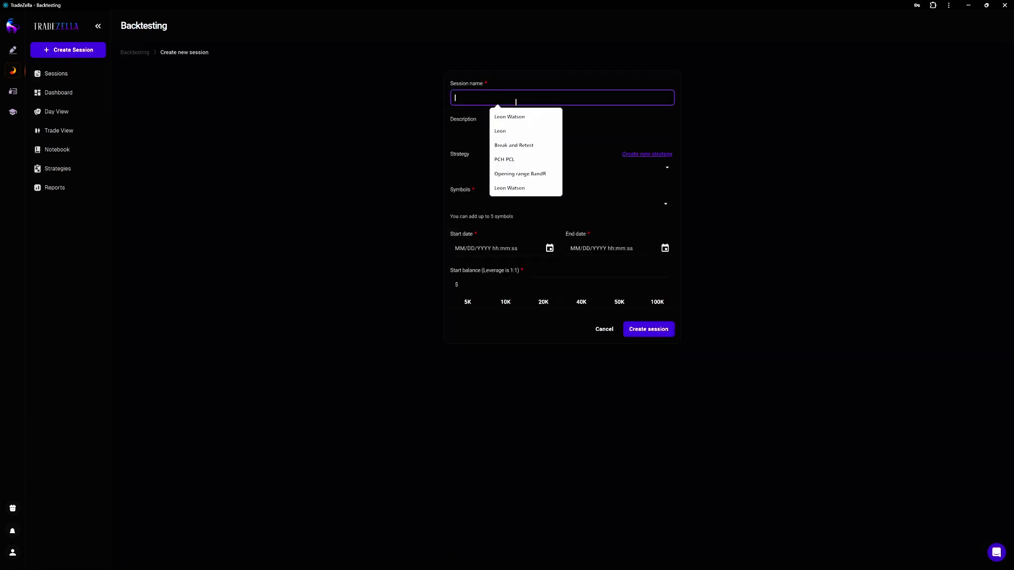
click(439, 103)
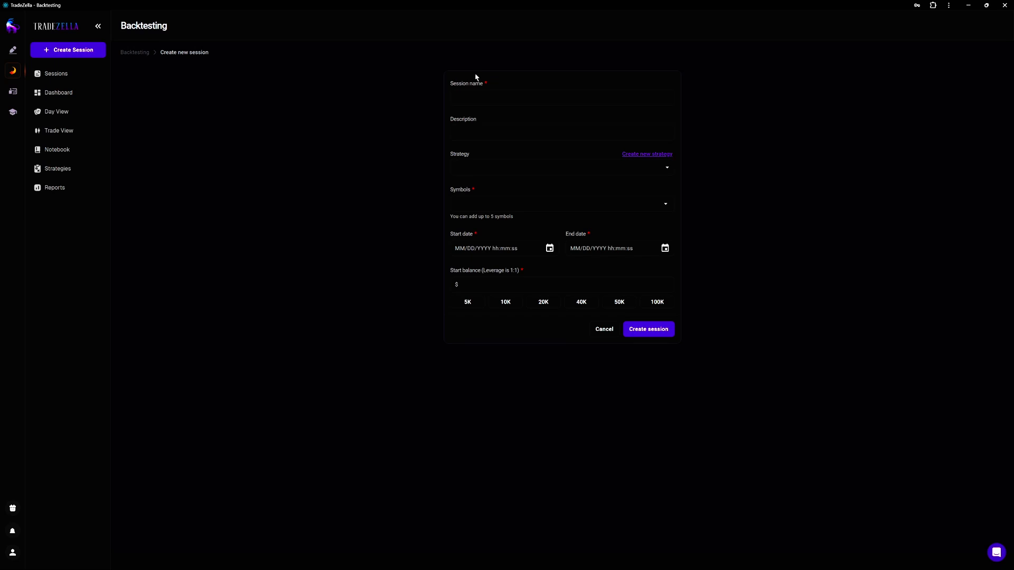
click(567, 97)
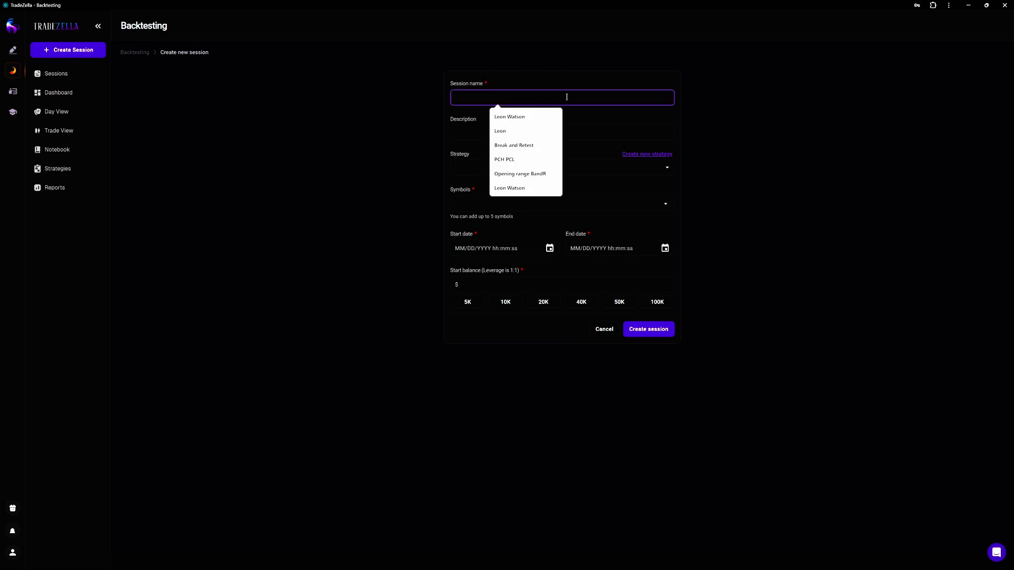
text(Do)
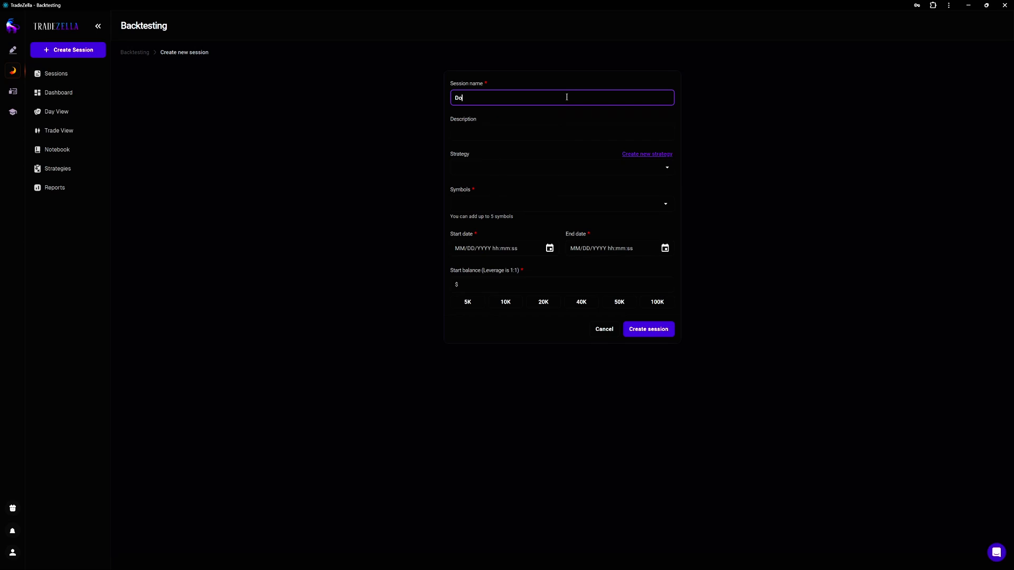
text(uble)
text(top/bottoms)
- Describe the session as "Trading doubletop/double bottoms" and assign it the Double top/bottom strategy
click(511, 136)
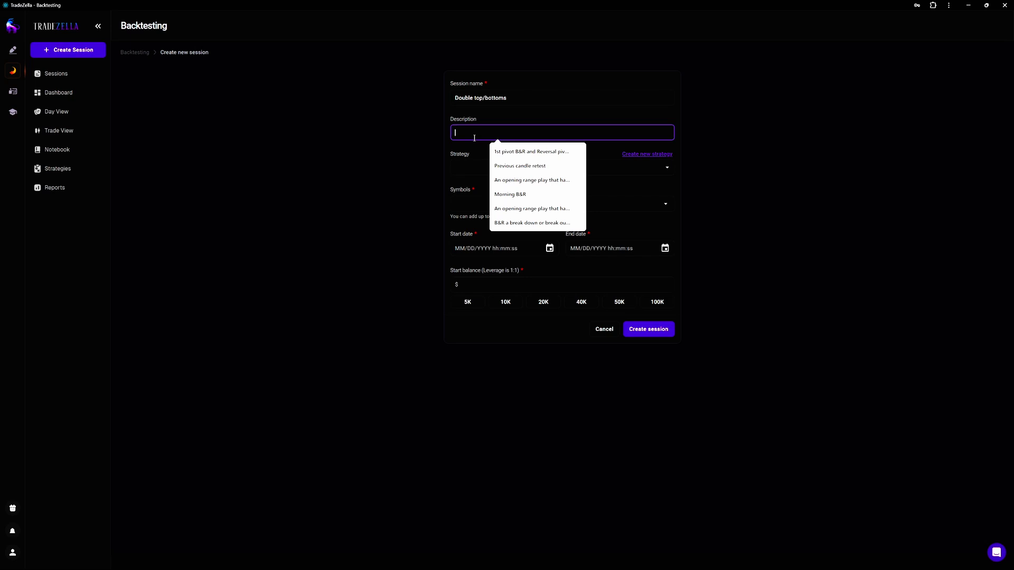
text(Tradin)
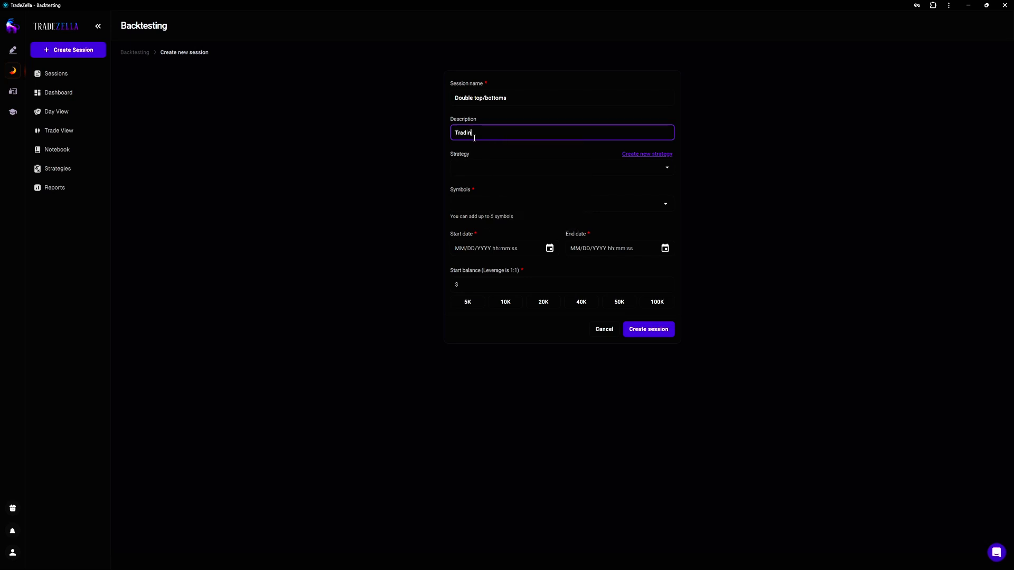
text(g doubletop/double bottoms)
click(668, 172)
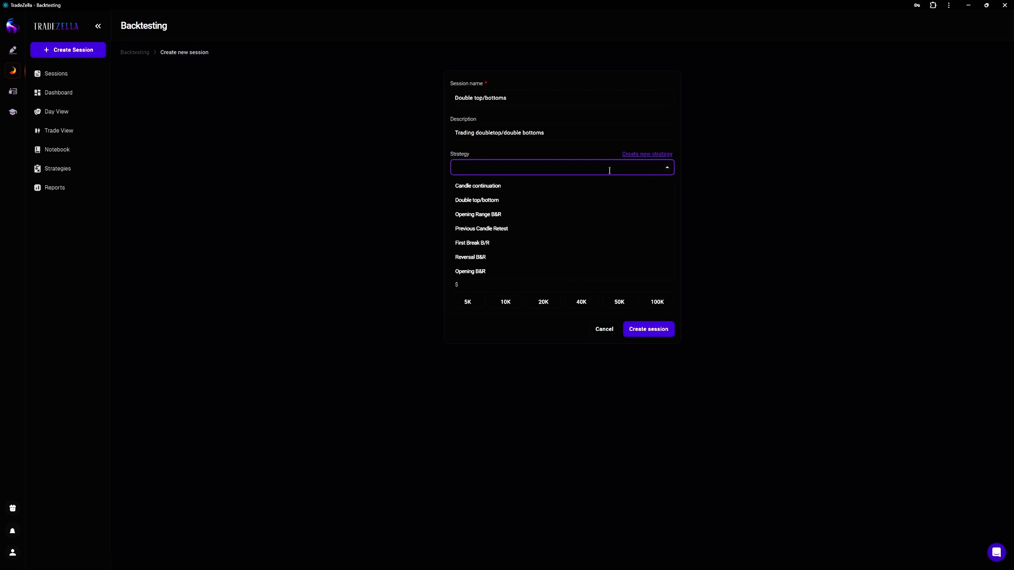
click(482, 200)
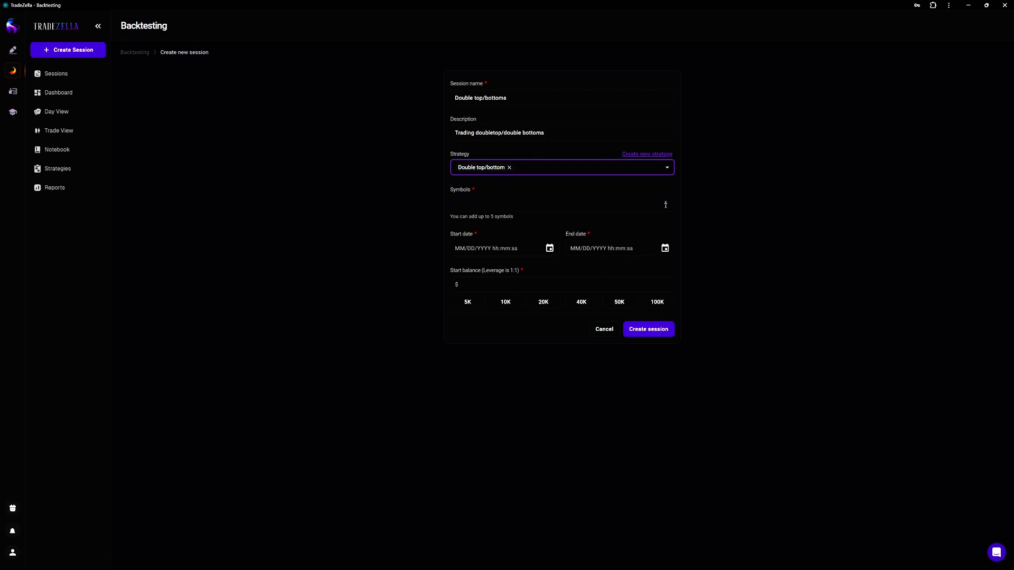
- Browse the Forex symbols available for the session and search them for "mnq"
click(642, 200)
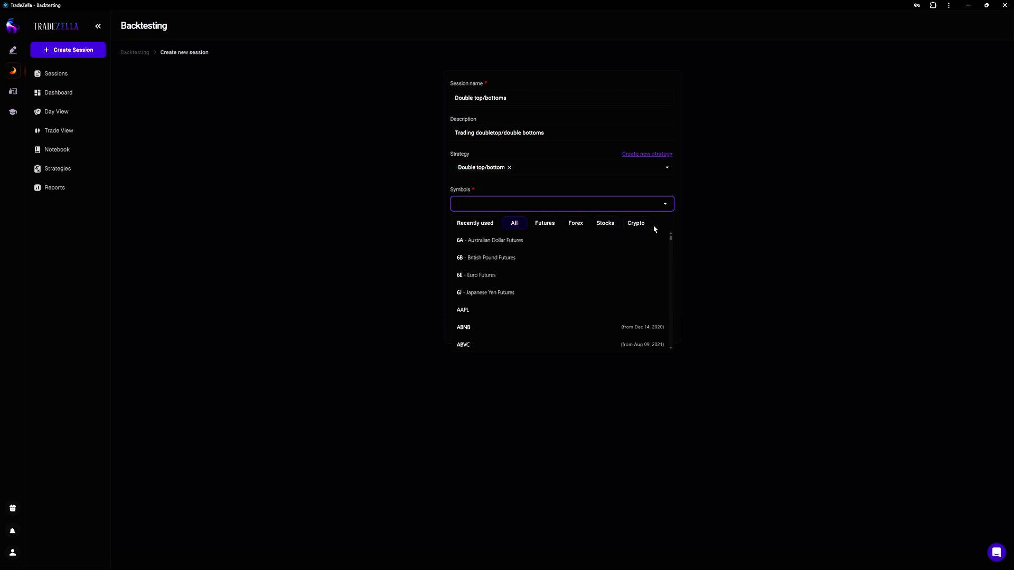
click(578, 224)
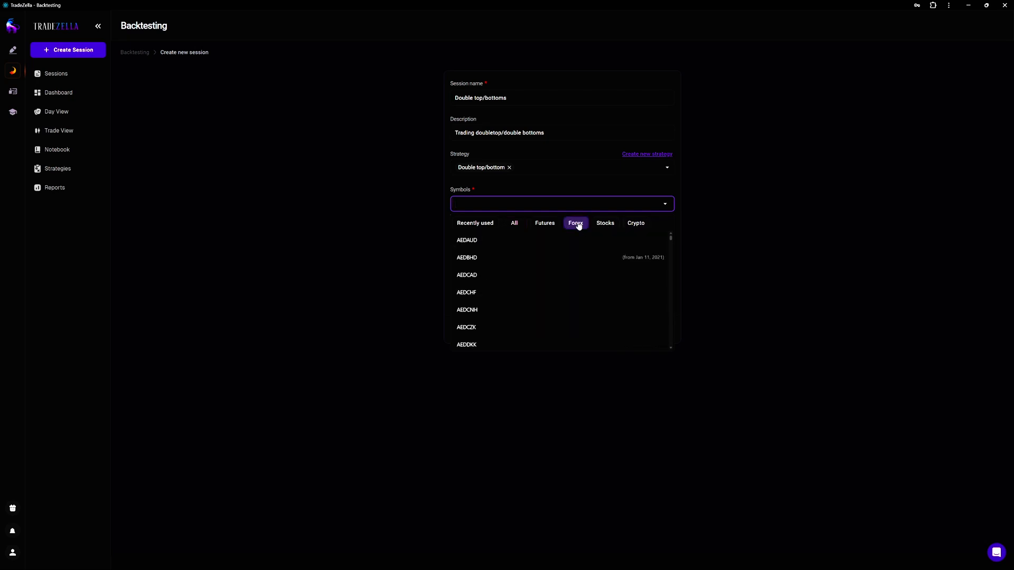
scroll(522, 286, down, 2)
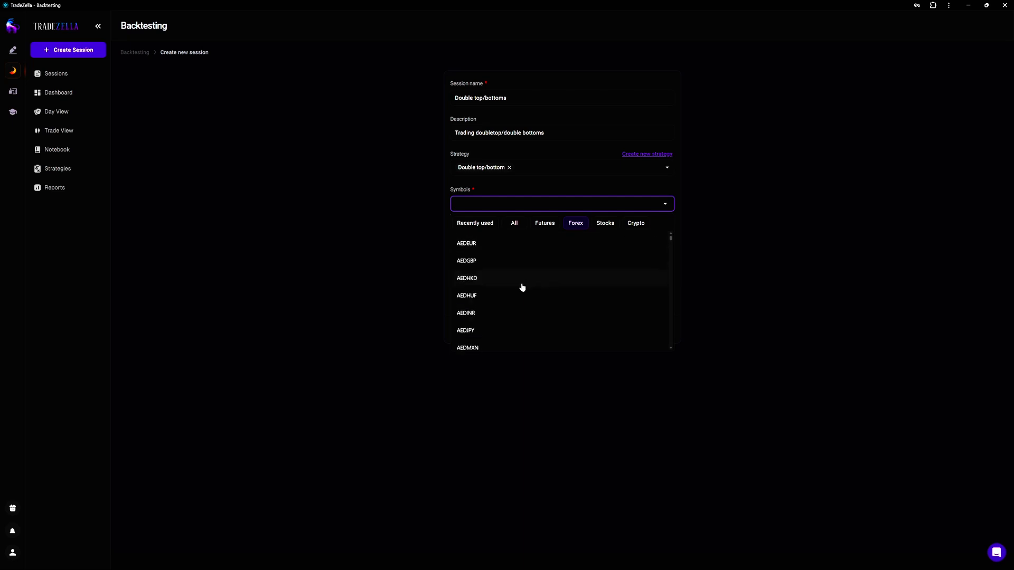
scroll(492, 291, down, 3)
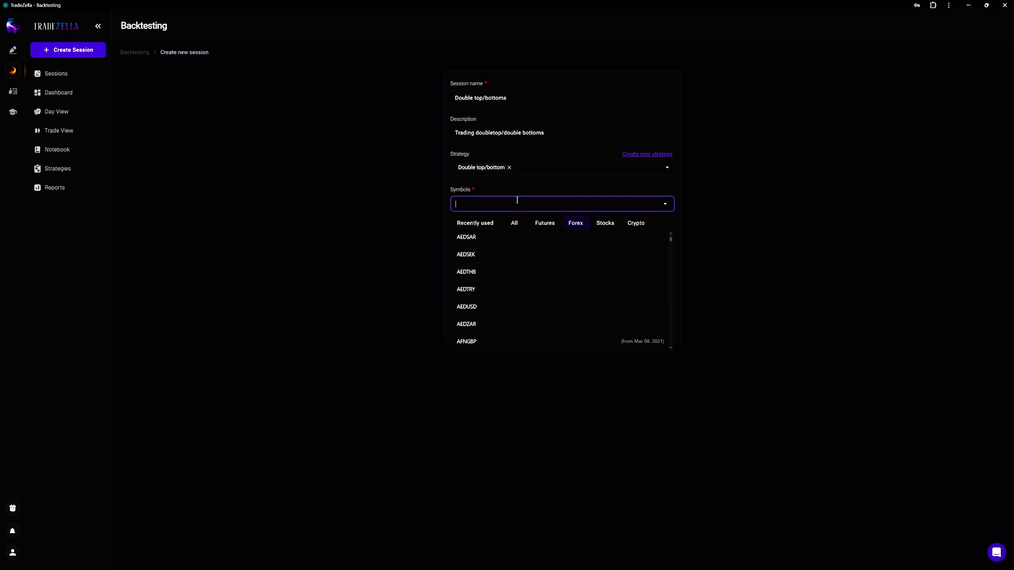
text(mn)
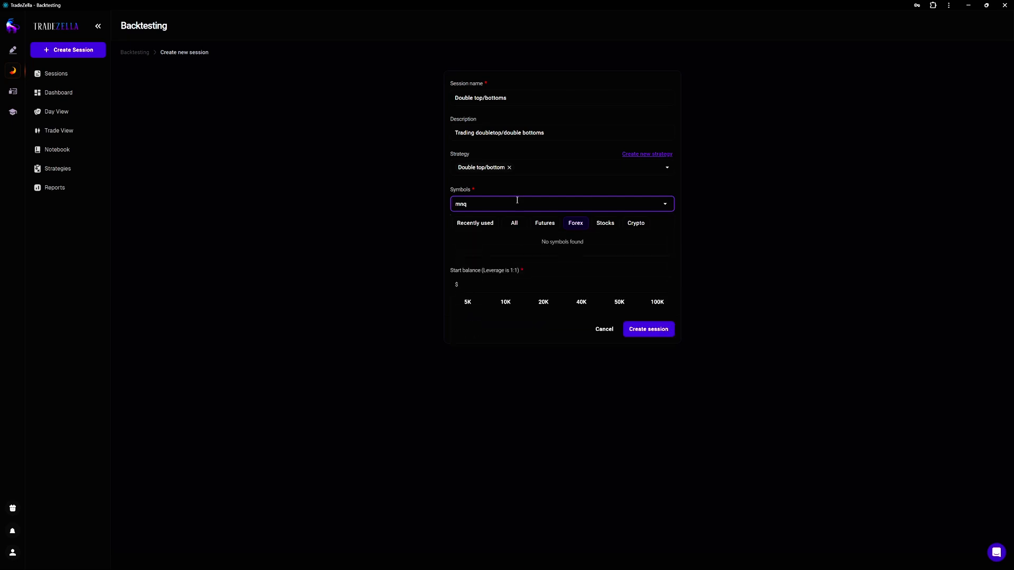
text(q)
key(BackSpace)
key(BackSpace)
key(BackSpace)
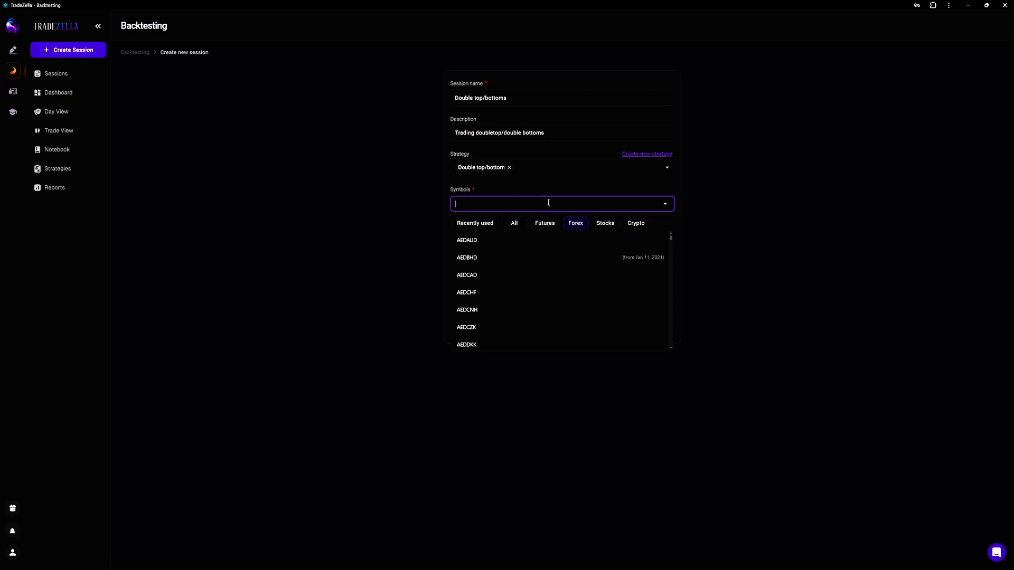
- Add MNQ (Micro E-mini Nasdaq-100 Index Futures) from the Futures category as the session's symbol
click(544, 224)
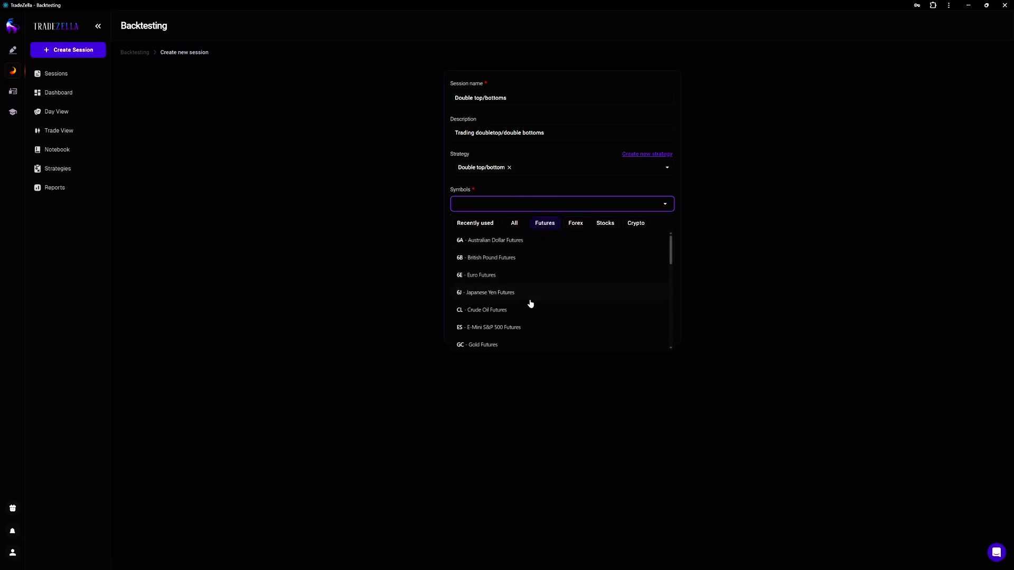
scroll(530, 304, down, 5)
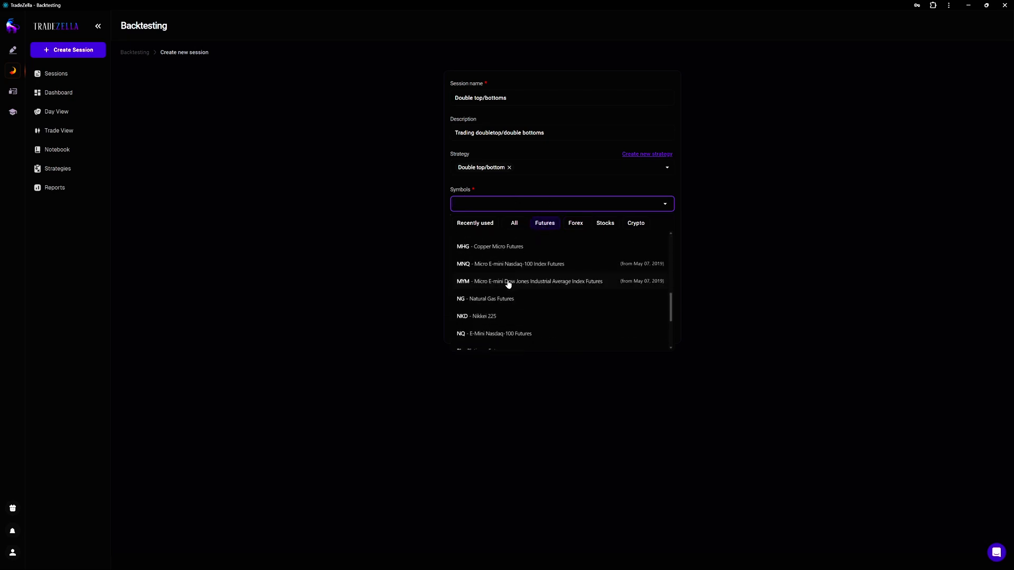
scroll(508, 283, down, 3)
scroll(501, 269, up, 5)
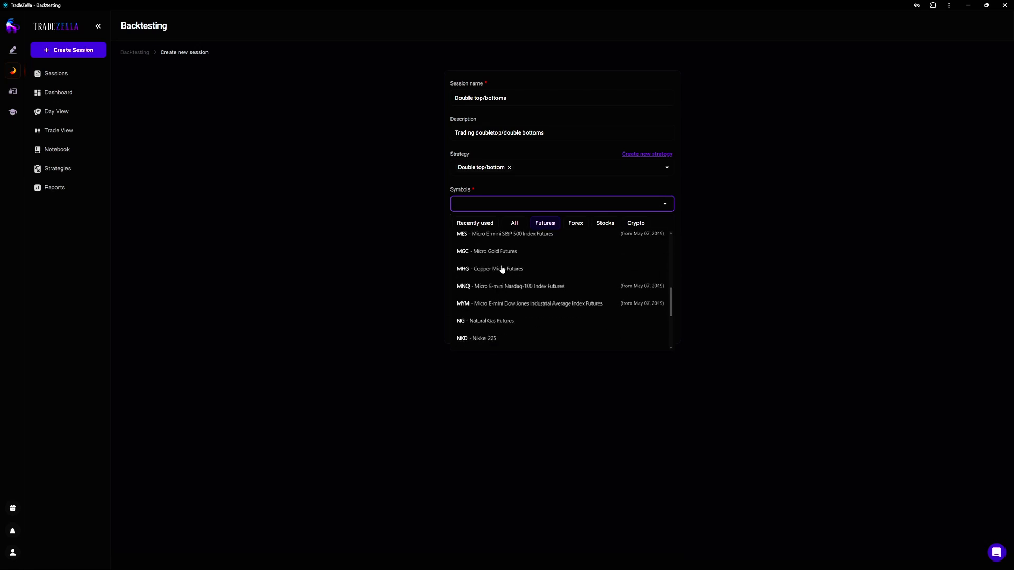
click(499, 286)
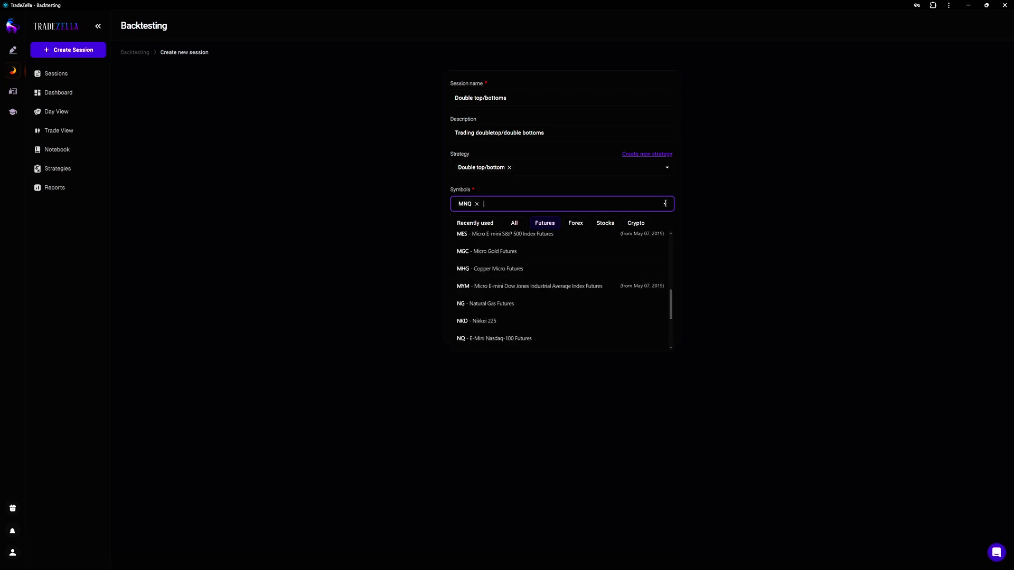
click(658, 194)
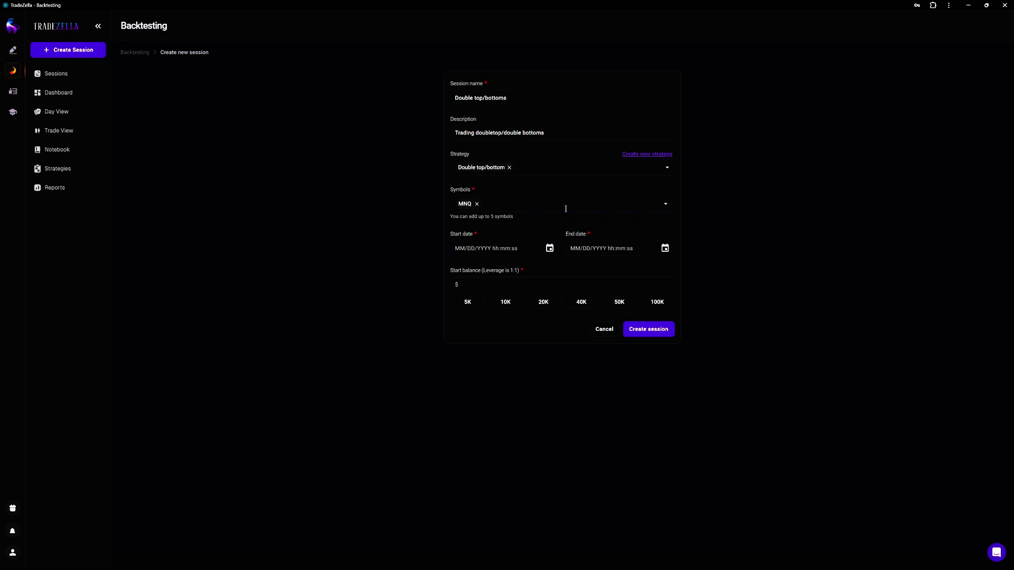
- Remove MNQ from the session's symbols and add it again from the Futures category
click(666, 205)
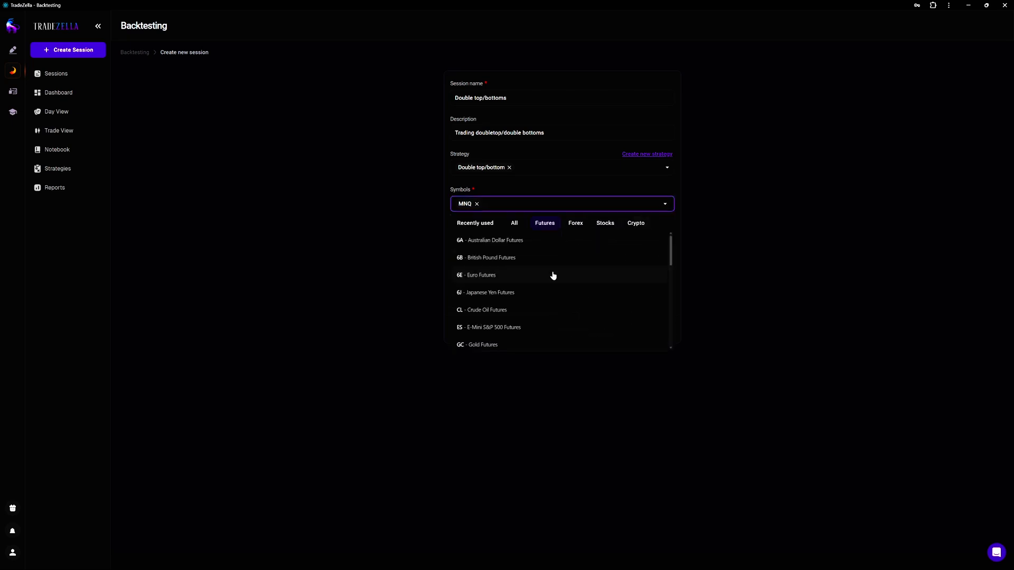
scroll(549, 270, down, 3)
scroll(534, 262, down, 2)
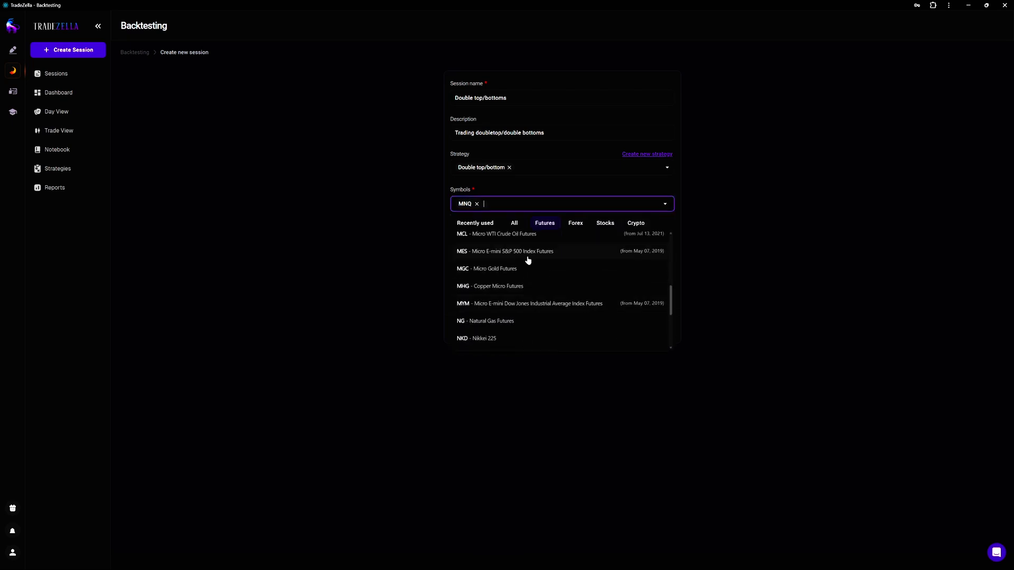
click(520, 283)
scroll(520, 281, down, 3)
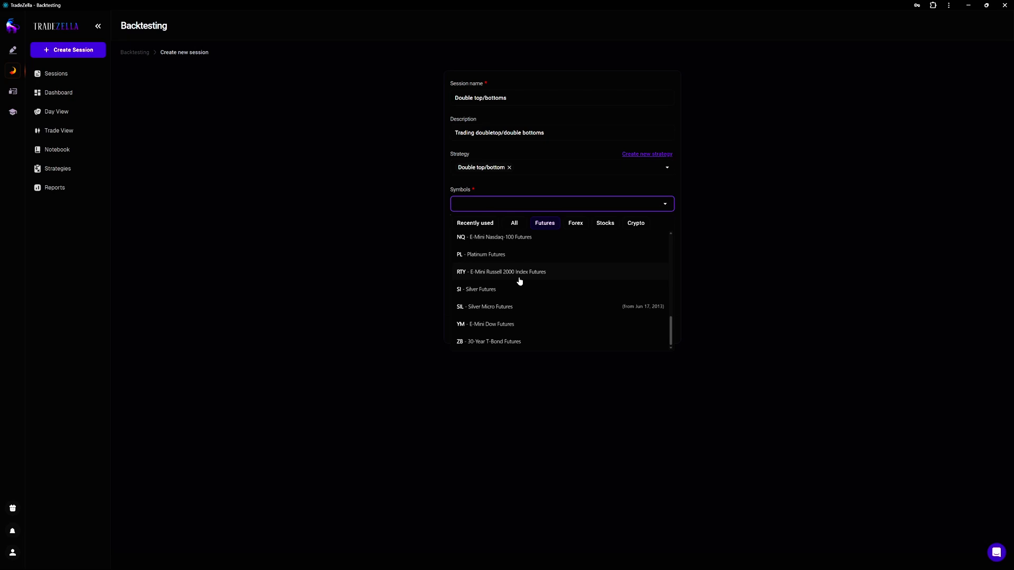
scroll(521, 281, up, 2)
scroll(525, 268, up, 1)
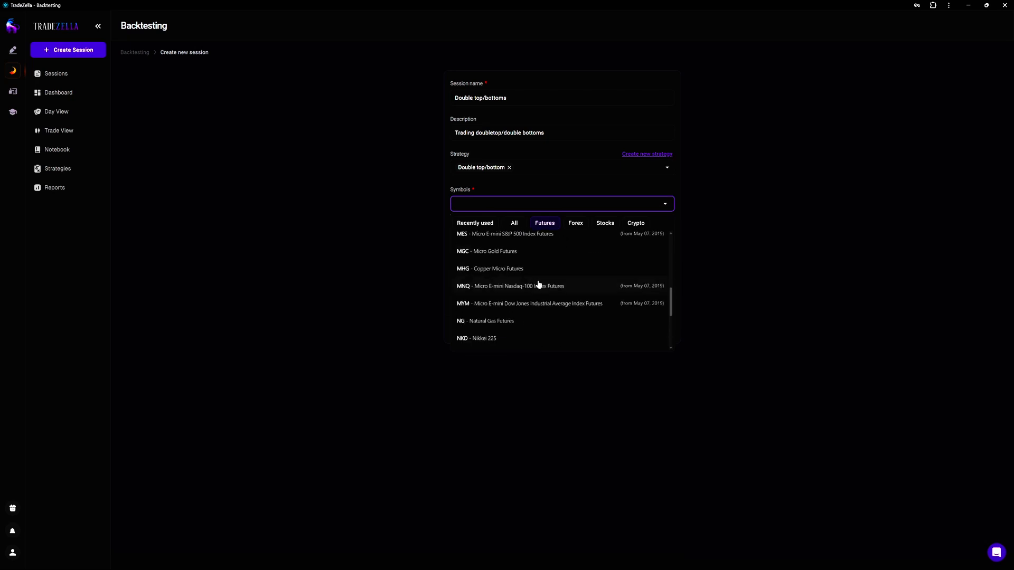
click(641, 285)
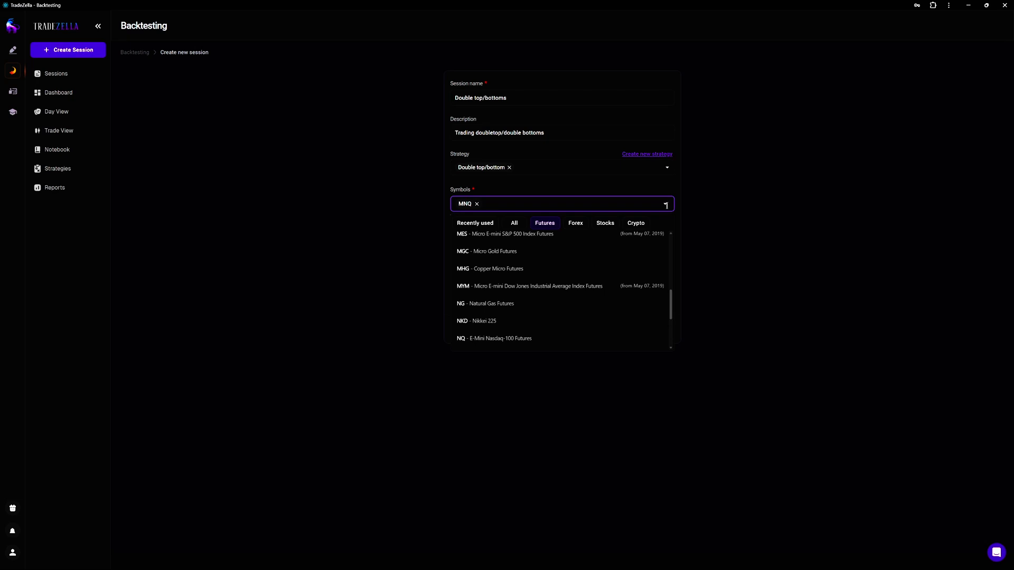
click(665, 190)
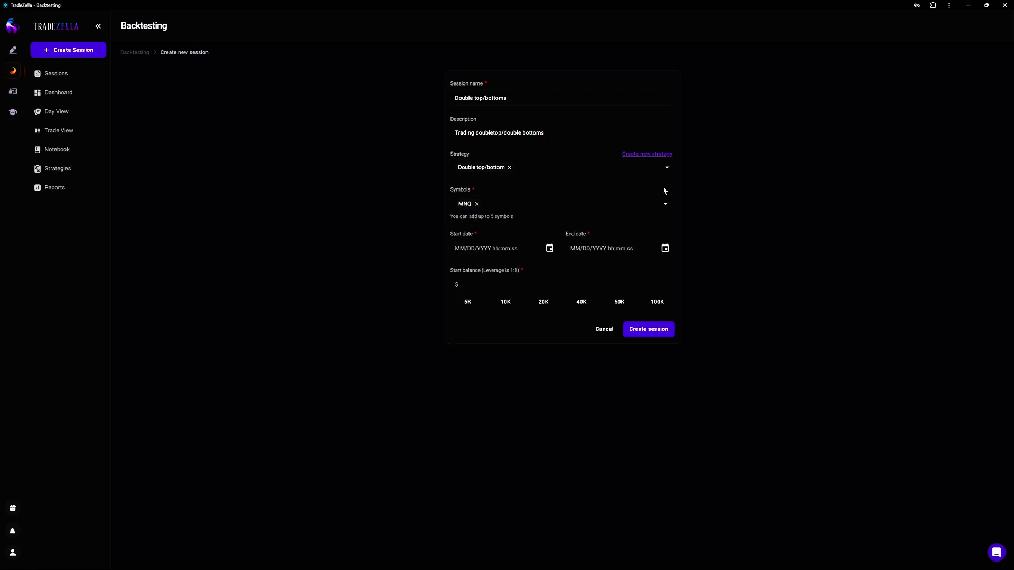
- Set the session's start date to January 1, 2025
click(550, 249)
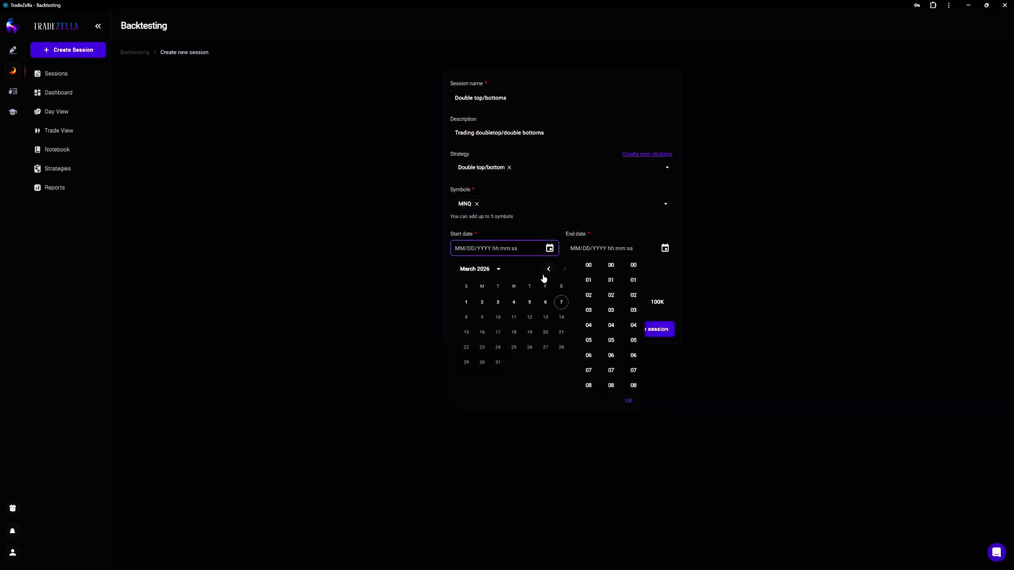
click(549, 270)
click(505, 270)
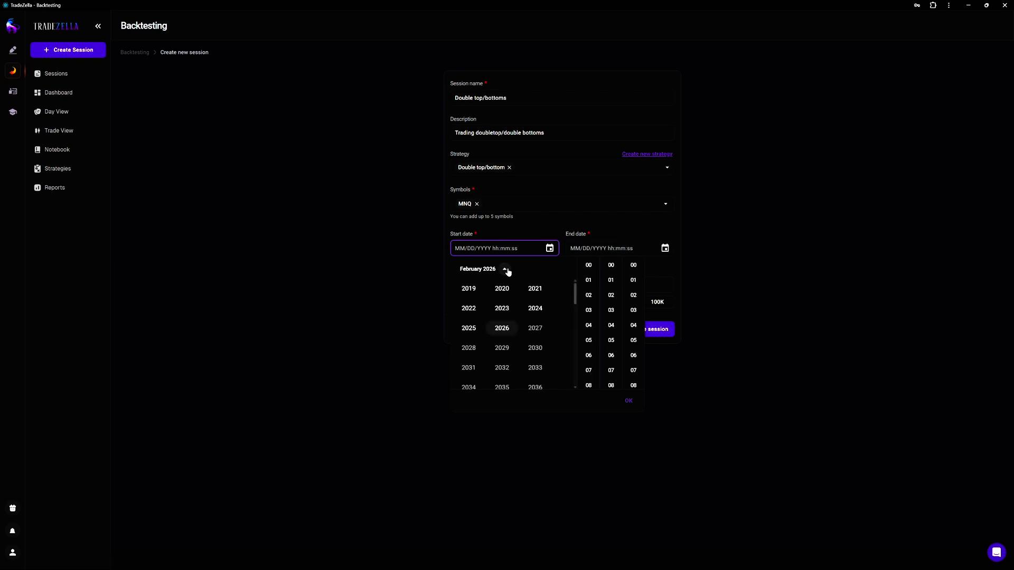
click(471, 328)
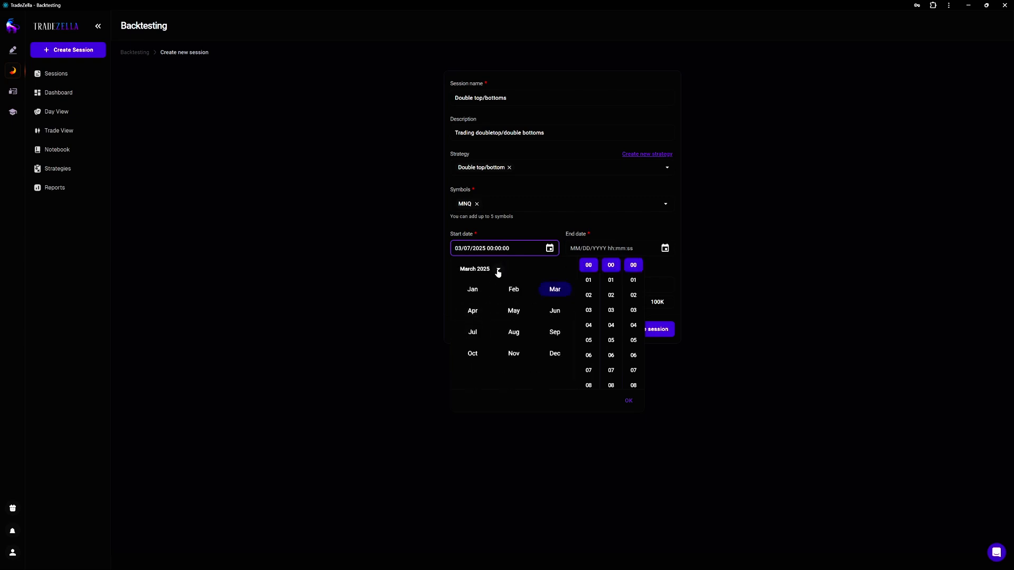
click(485, 288)
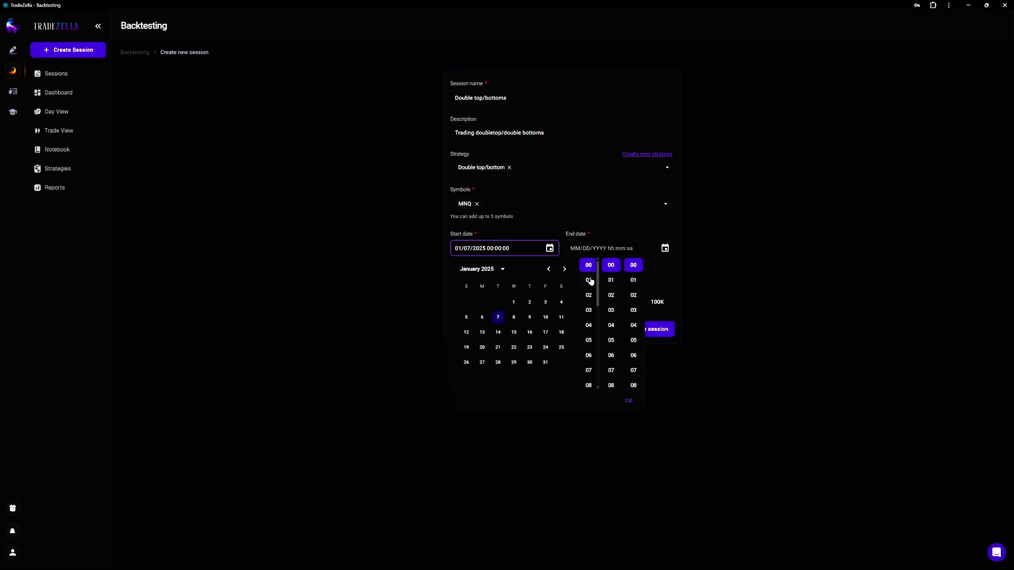
click(589, 281)
click(511, 302)
- Set the start time to 09:30:00 and confirm the start date
scroll(590, 294, up, 1)
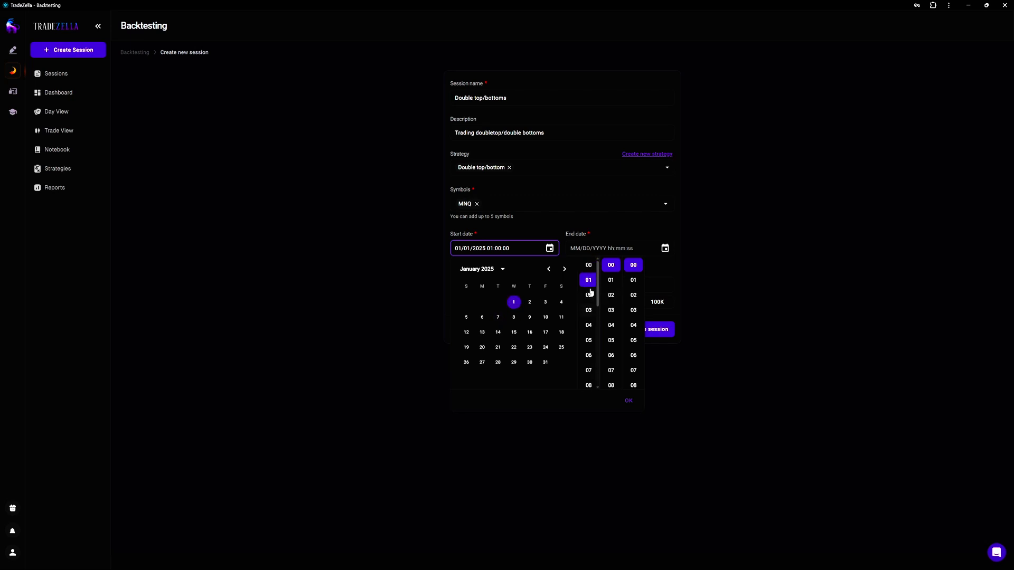
scroll(590, 317, down, 3)
click(590, 321)
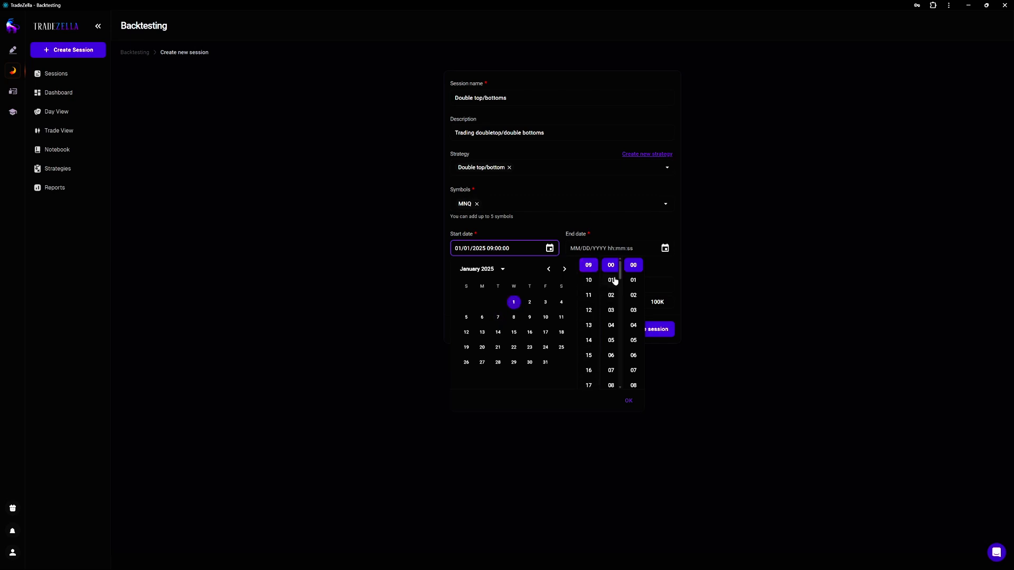
scroll(613, 276, down, 6)
scroll(612, 286, down, 5)
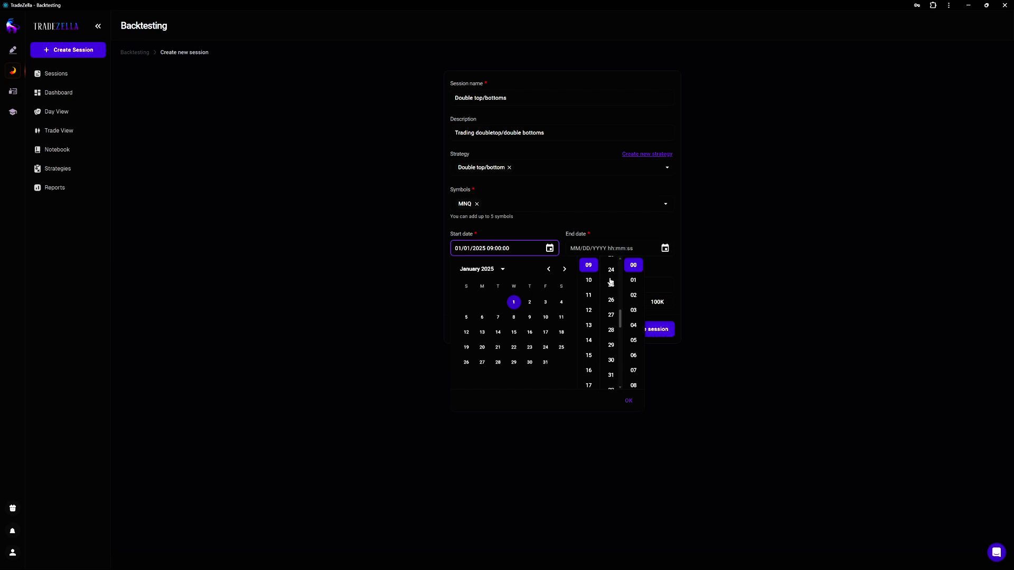
click(611, 293)
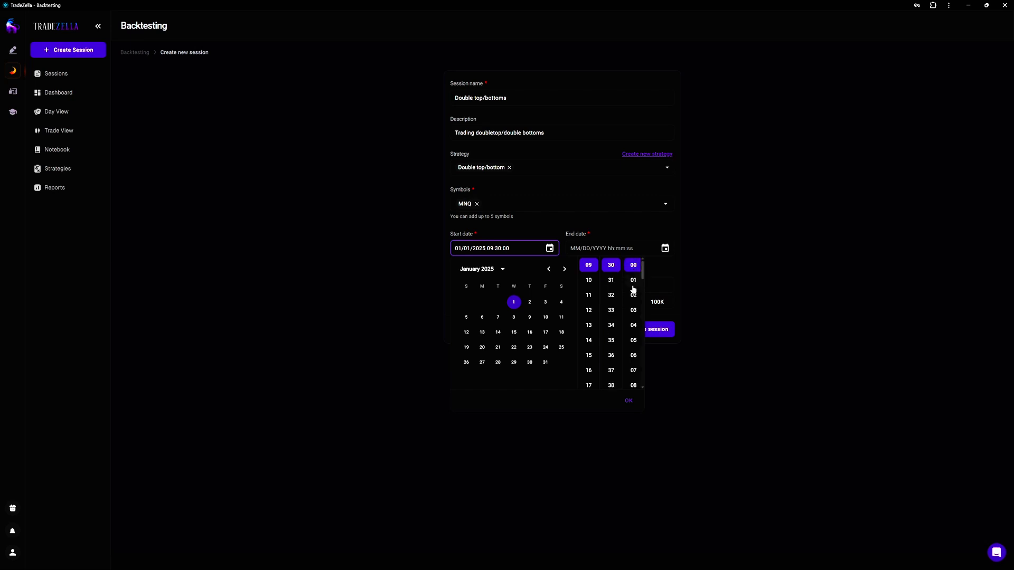
click(625, 400)
- Set the session's end date to 03/01/2026 01:01:01
click(665, 248)
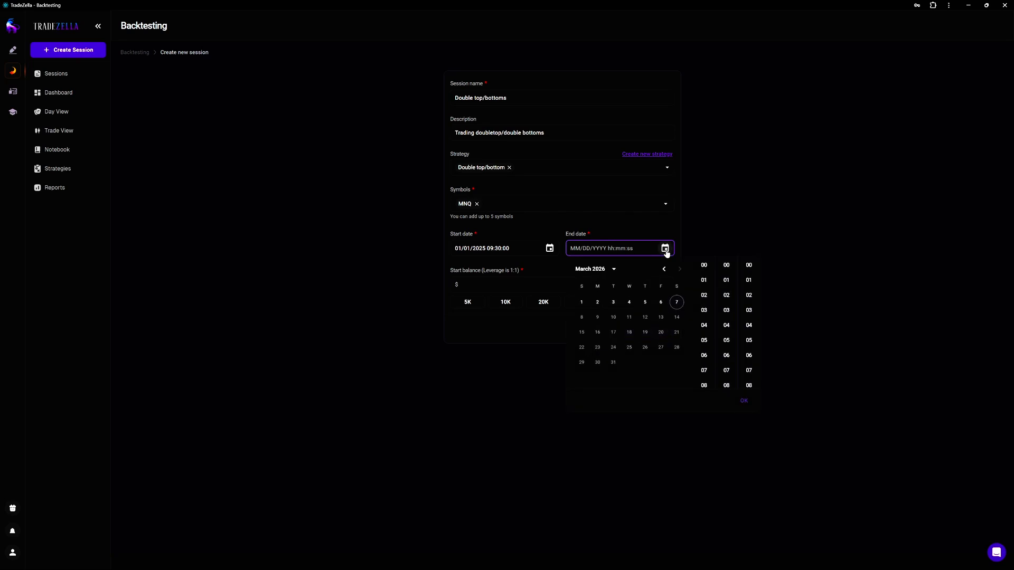
click(676, 301)
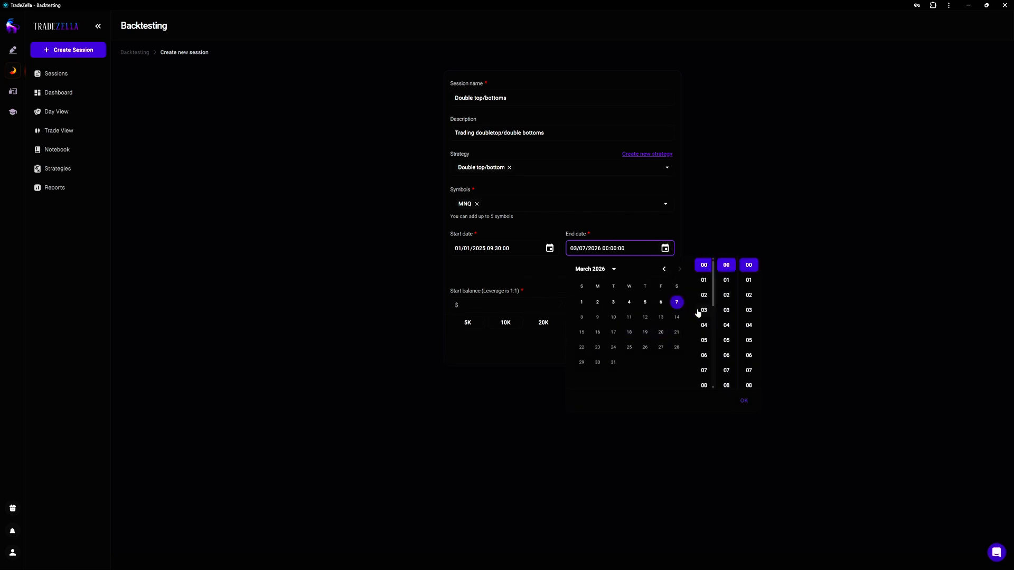
click(744, 401)
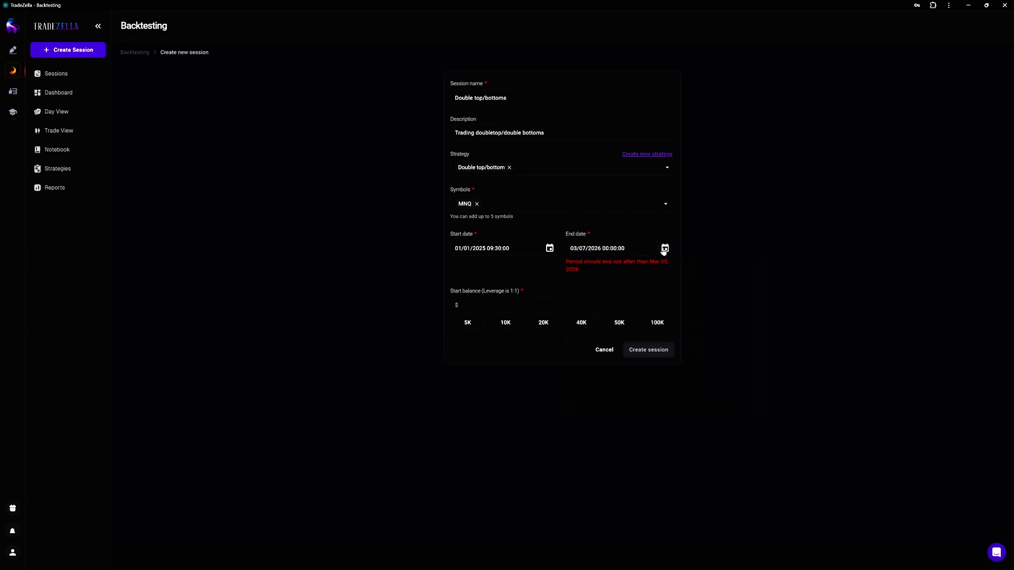
click(665, 248)
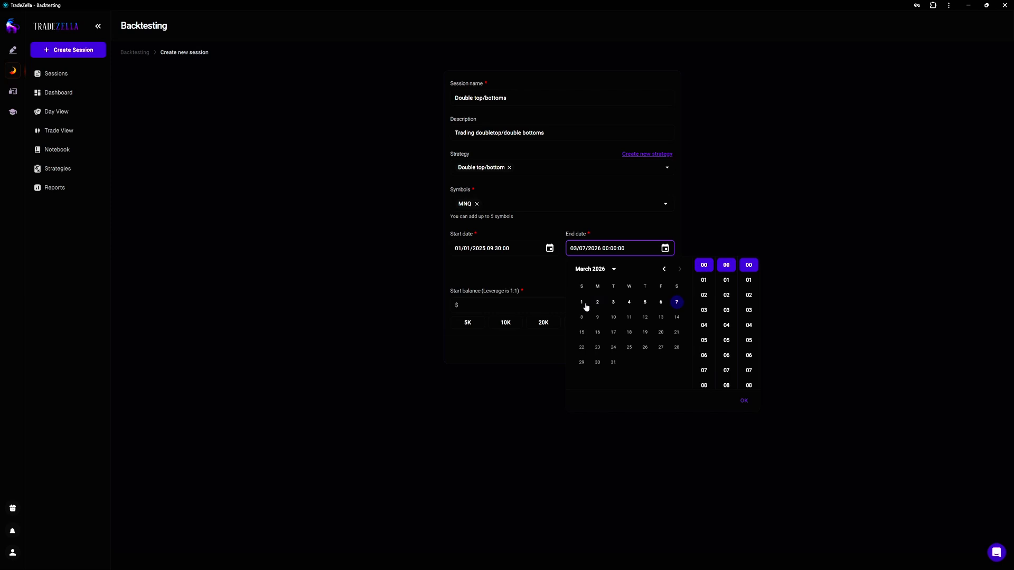
click(582, 303)
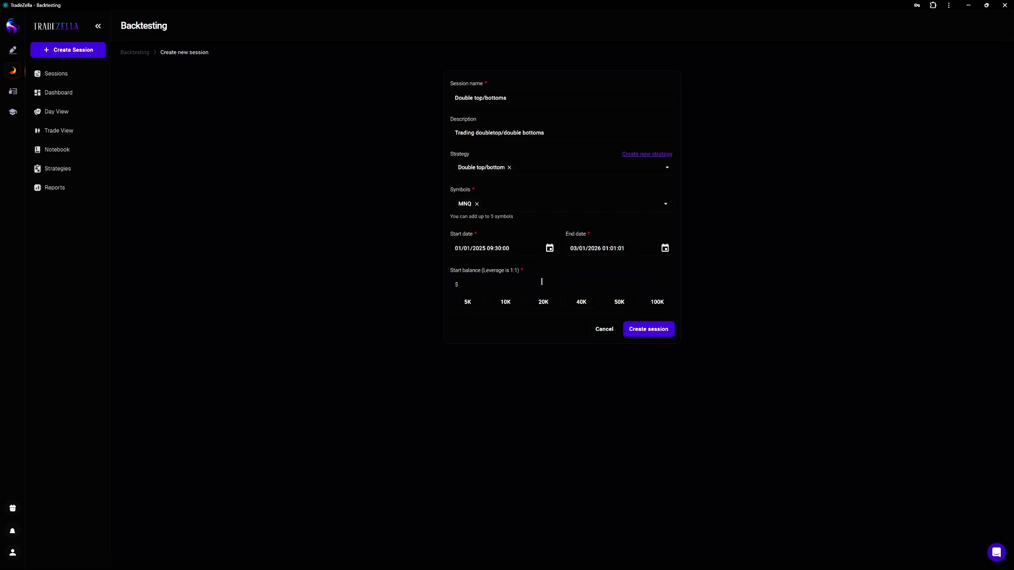
- Set the start balance to 100K and create the session
click(622, 299)
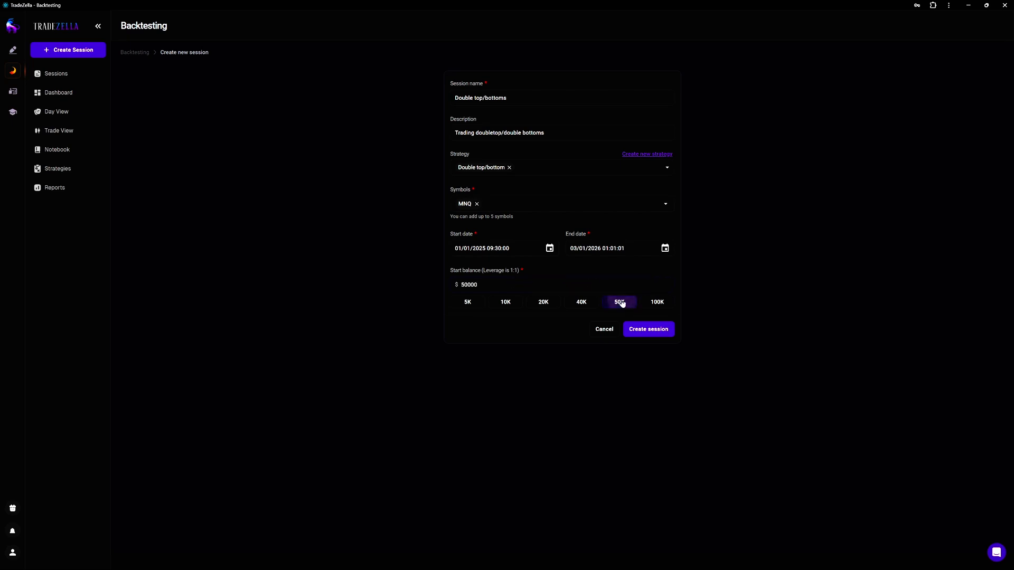
click(650, 300)
click(658, 329)
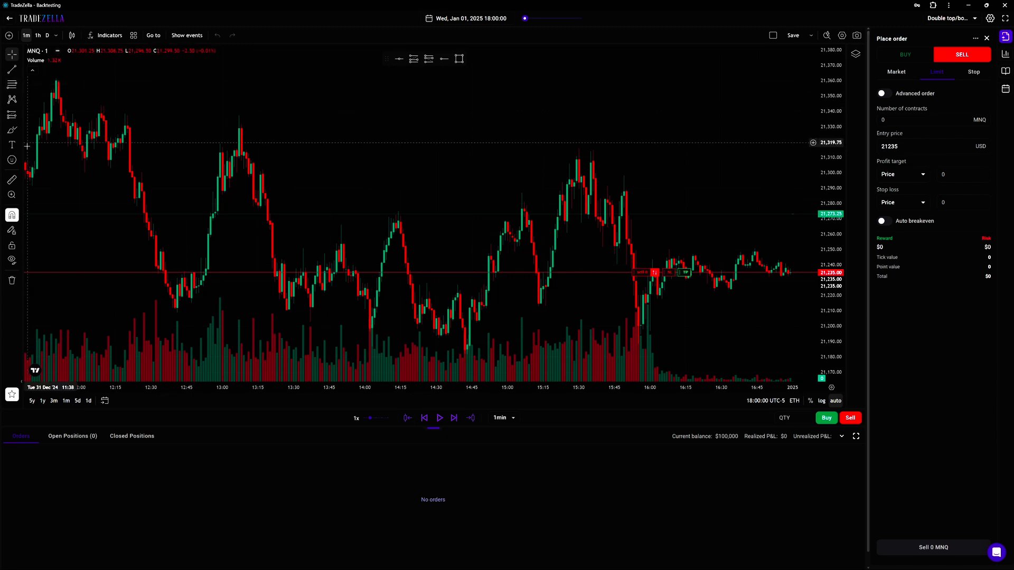
- Mark Fib Retracement as a favorite drawing tool and shift the floating favorites bar slightly across the chart
click(17, 87)
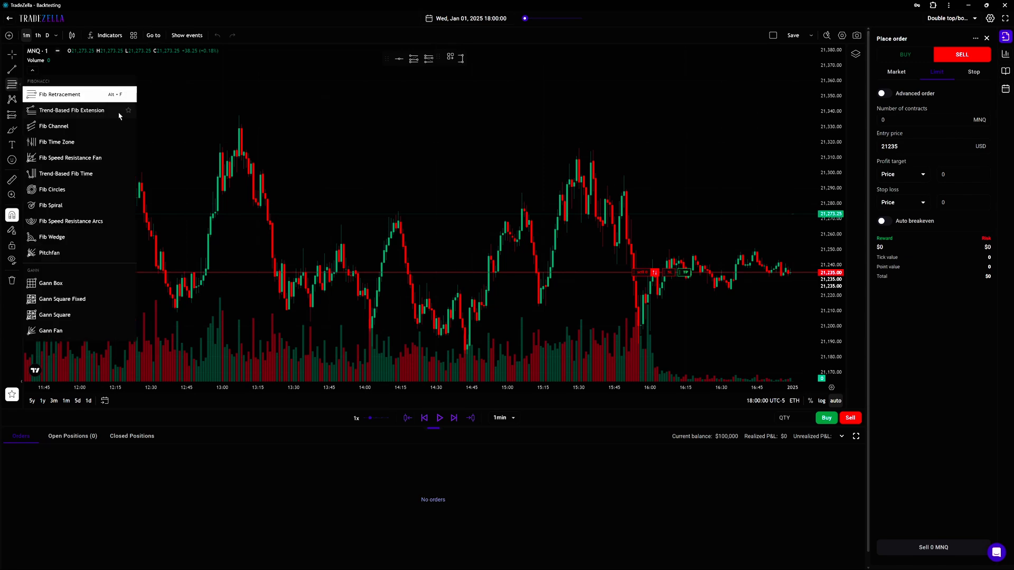
click(128, 94)
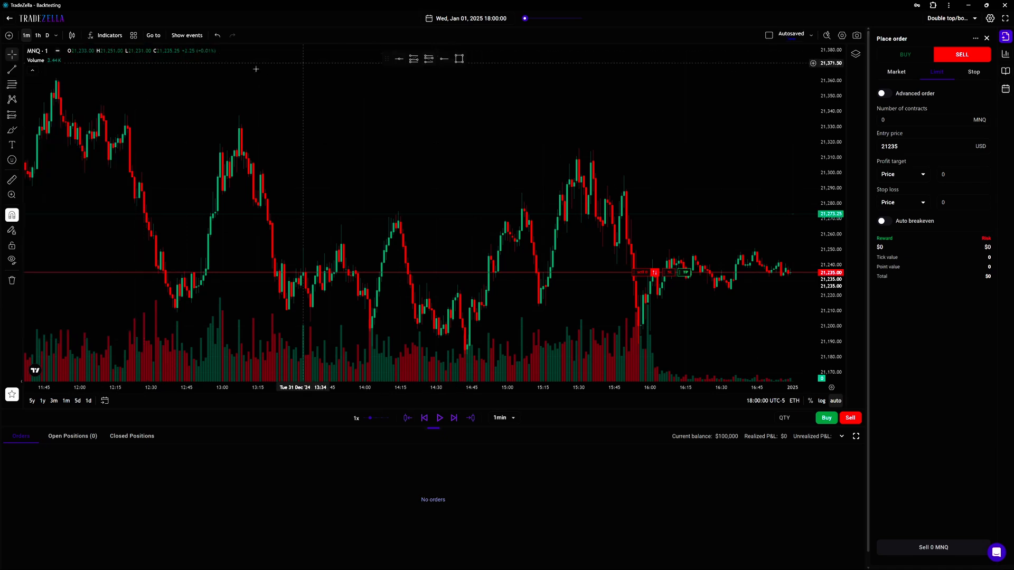
mouse_move(385, 59)
mouse_down()
mouse_move(373, 64)
mouse_move(393, 69)
mouse_up()
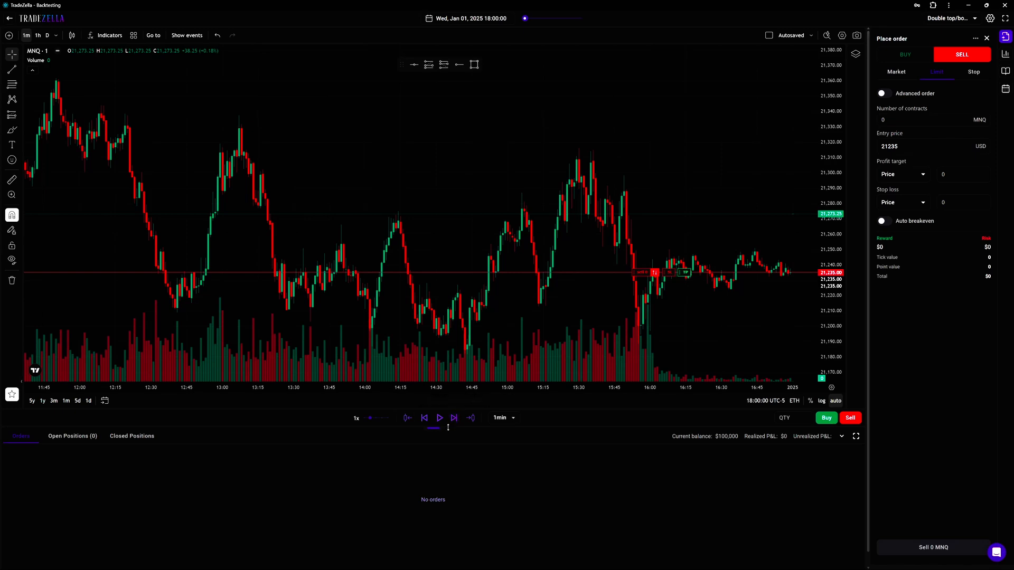
- Enlarge the chart area by shrinking the orders section below it, and show more price history with room ahead
drag(313, 426, 313, 464)
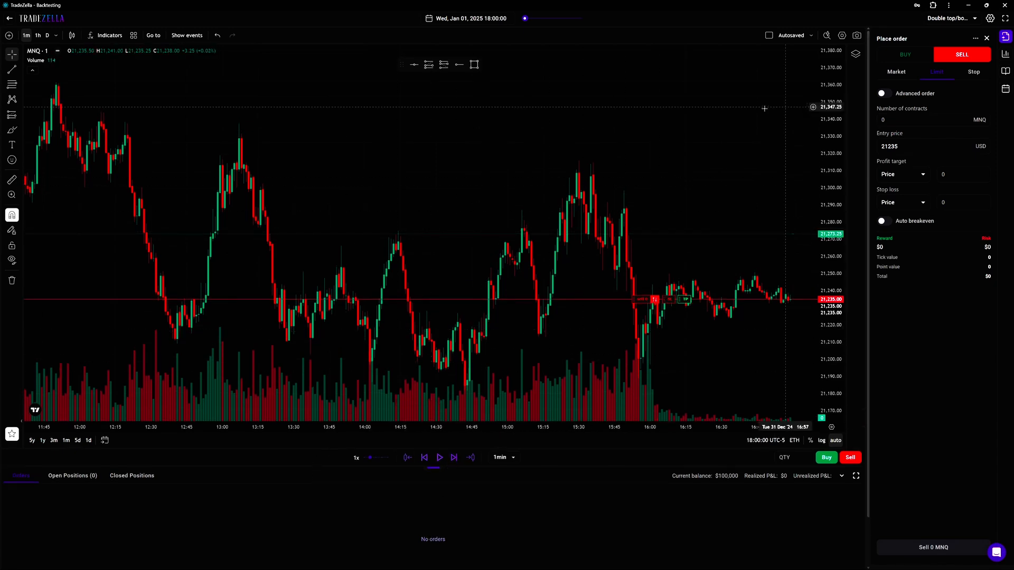
drag(647, 198, 590, 206)
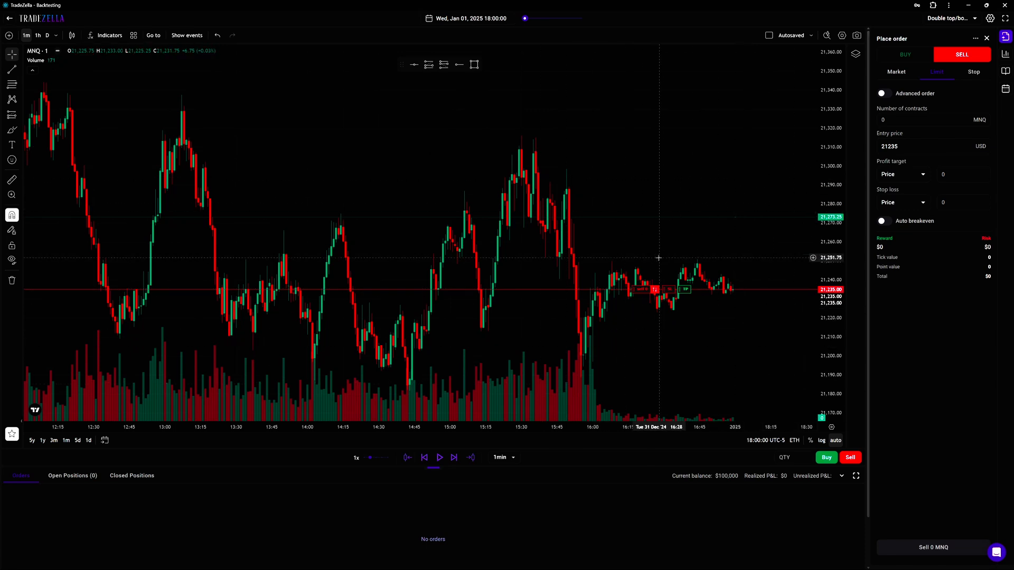
scroll(500, 246, down, 3)
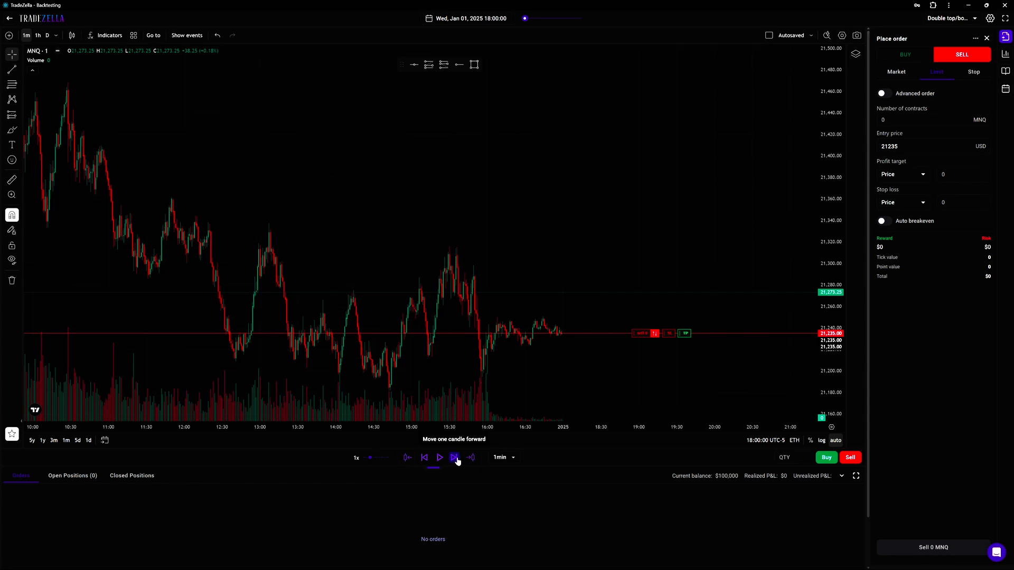
- Play the MNQ replay from the session start and pause it at 18:14:59 on January 1, 2025
click(440, 457)
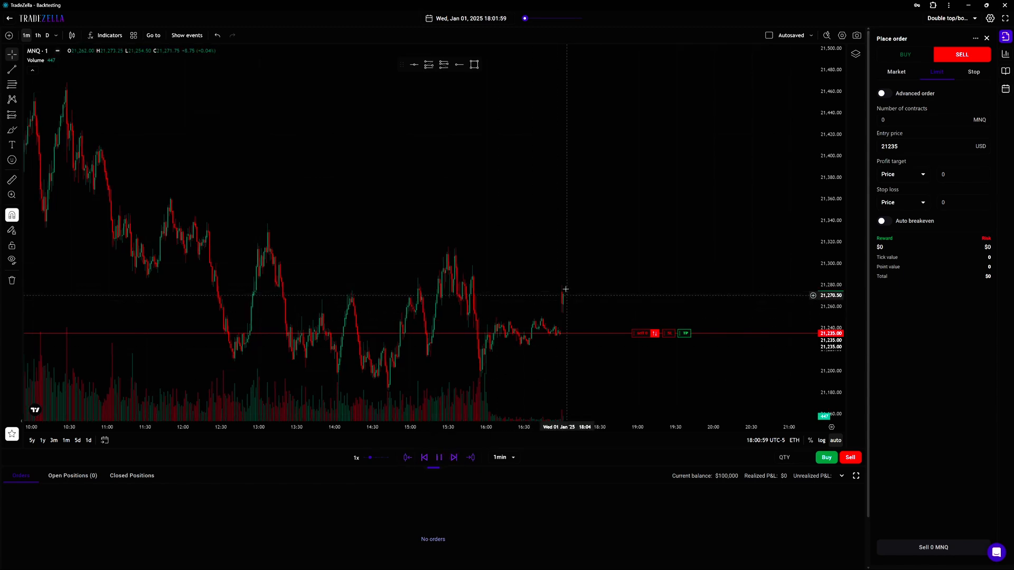
scroll(561, 261, up, 1)
scroll(546, 259, up, 1)
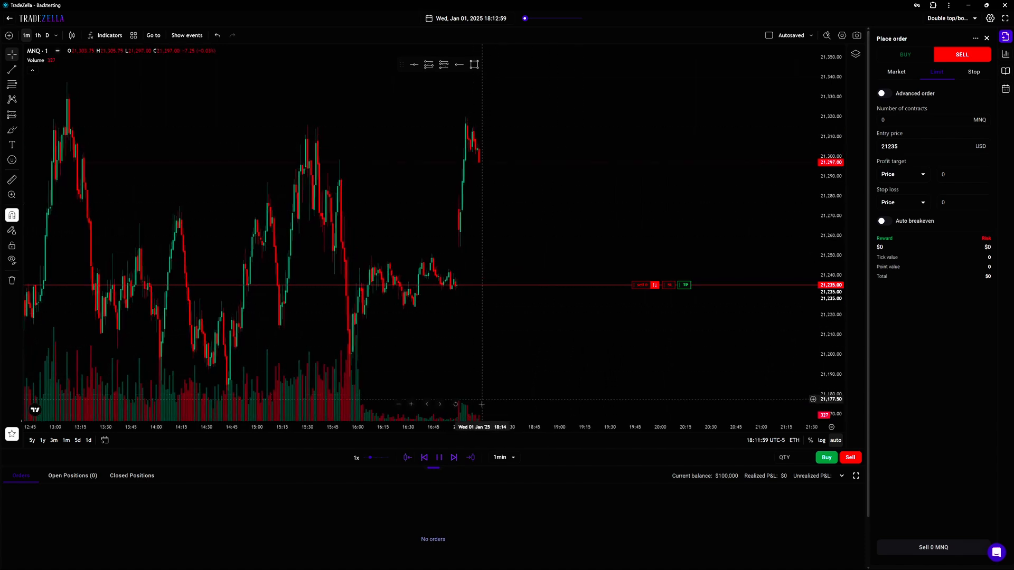
click(439, 457)
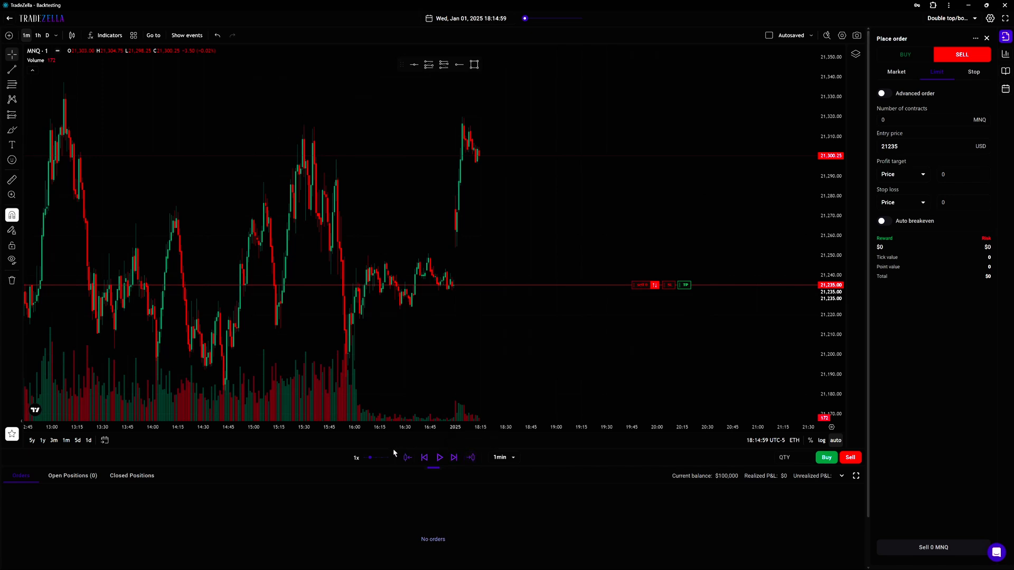
- Rewind the replay to an earlier candle, play it at 2x speed and pause it at 18:10:59
drag(370, 461, 375, 463)
click(406, 462)
click(469, 159)
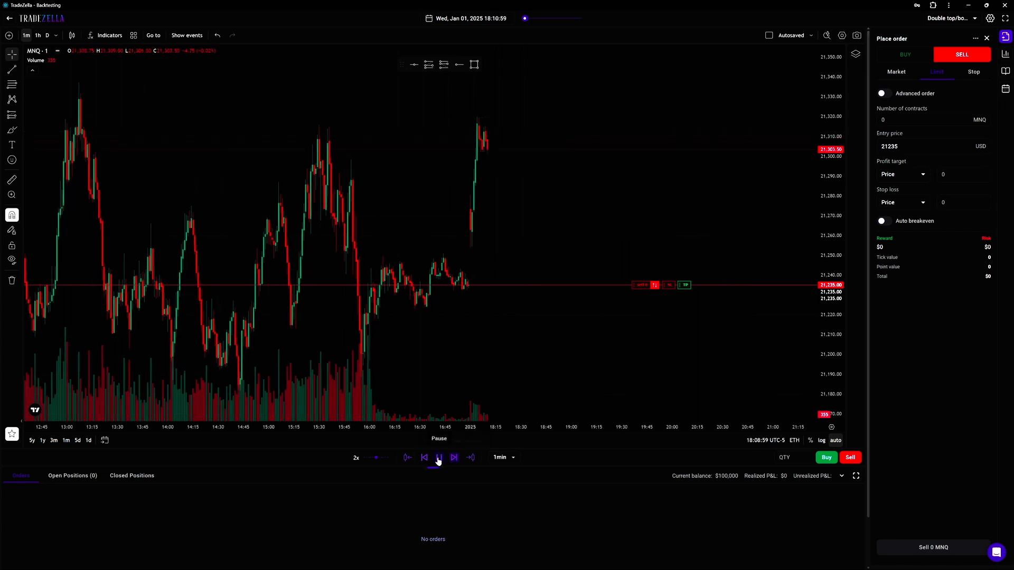
click(443, 461)
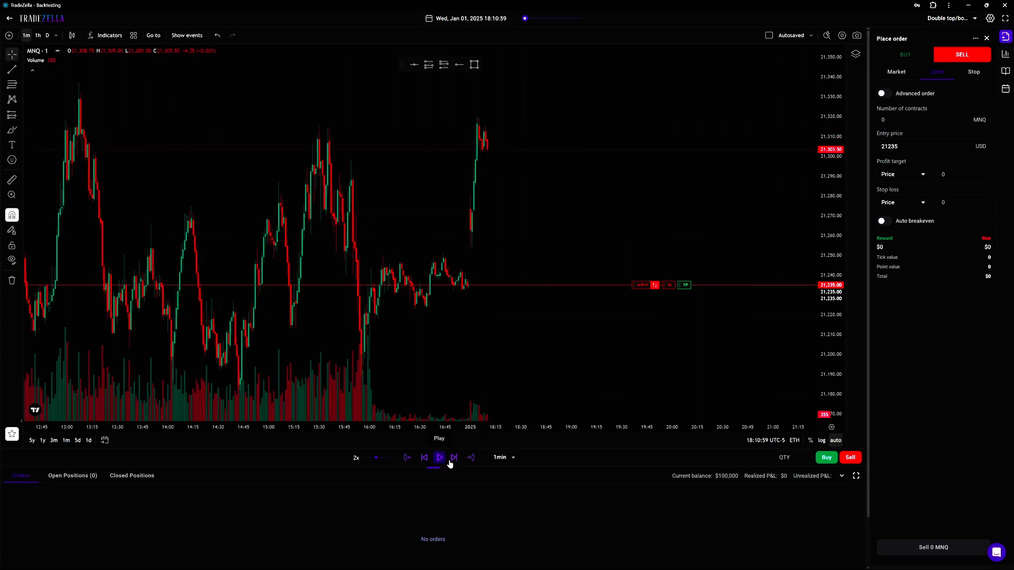
click(513, 458)
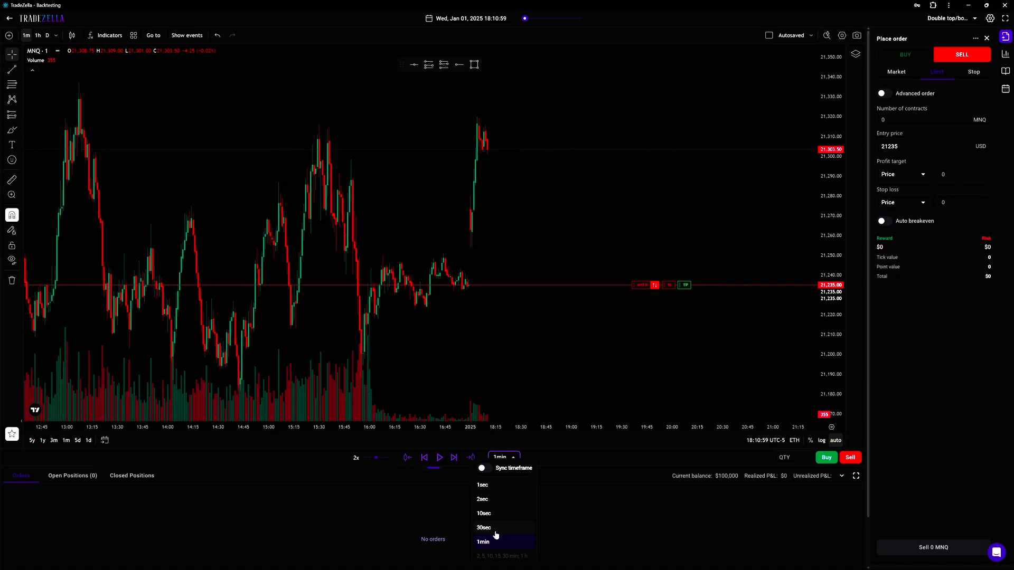
click(52, 38)
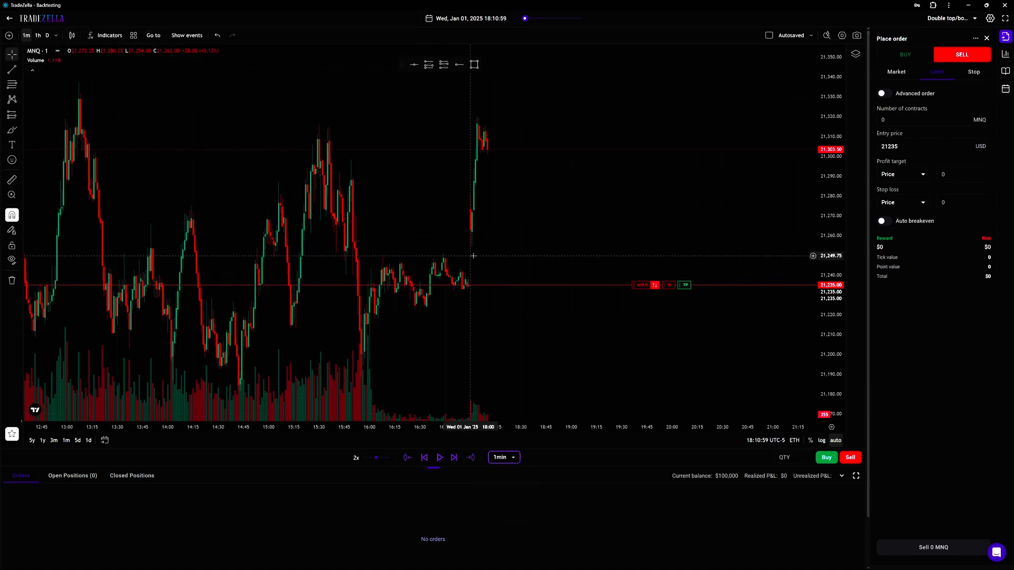
- Jump the replay to Thursday, January 2, 2025 at 09:30:00
click(497, 19)
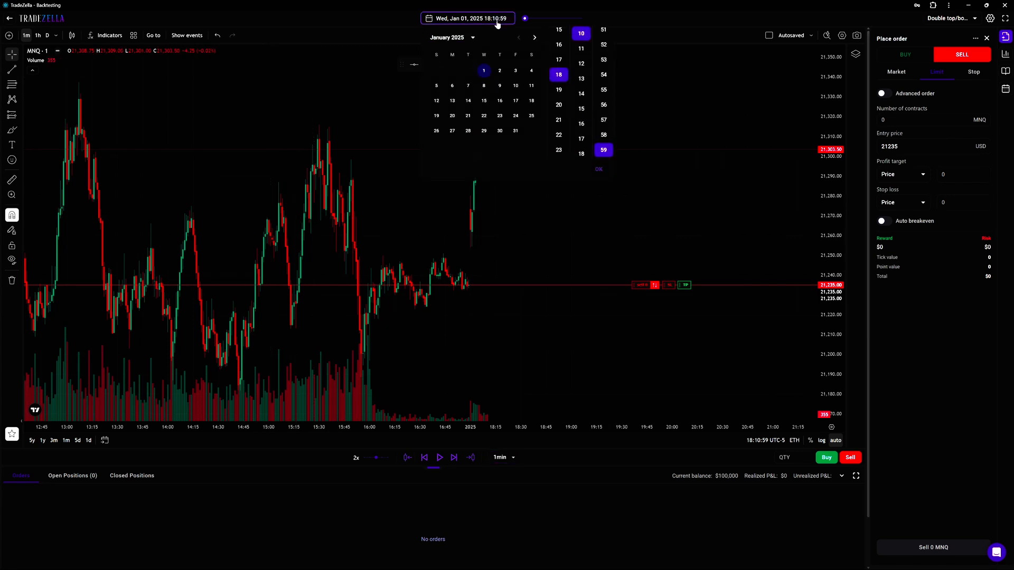
click(500, 70)
scroll(560, 58, up, 2)
scroll(559, 58, up, 3)
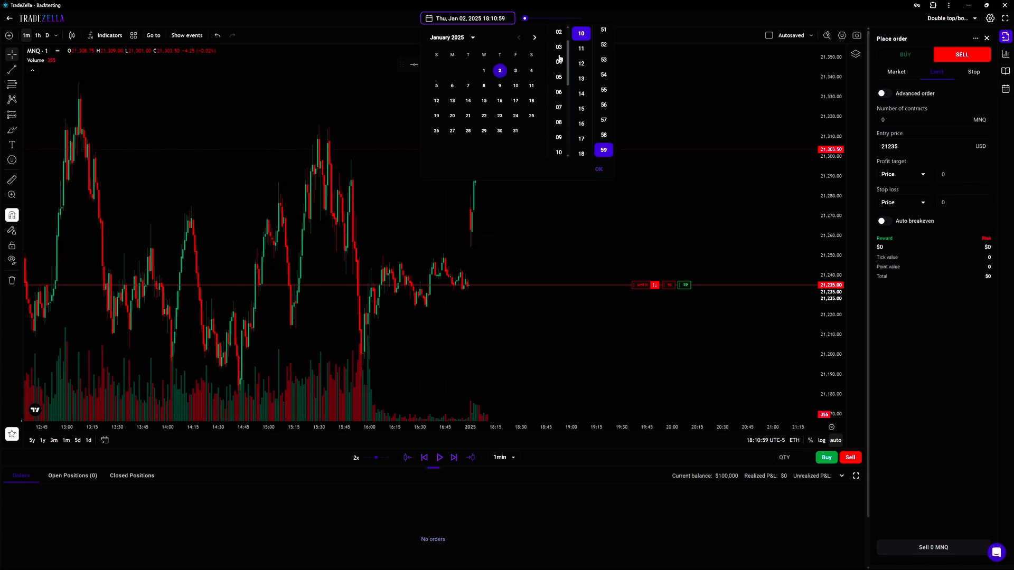
scroll(561, 79, down, 1)
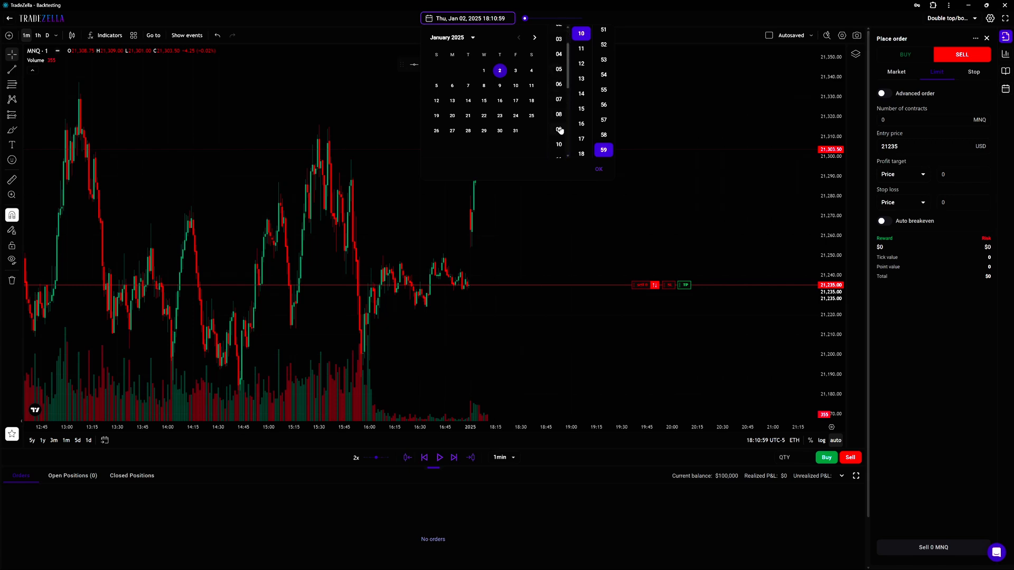
click(559, 129)
scroll(579, 113, down, 3)
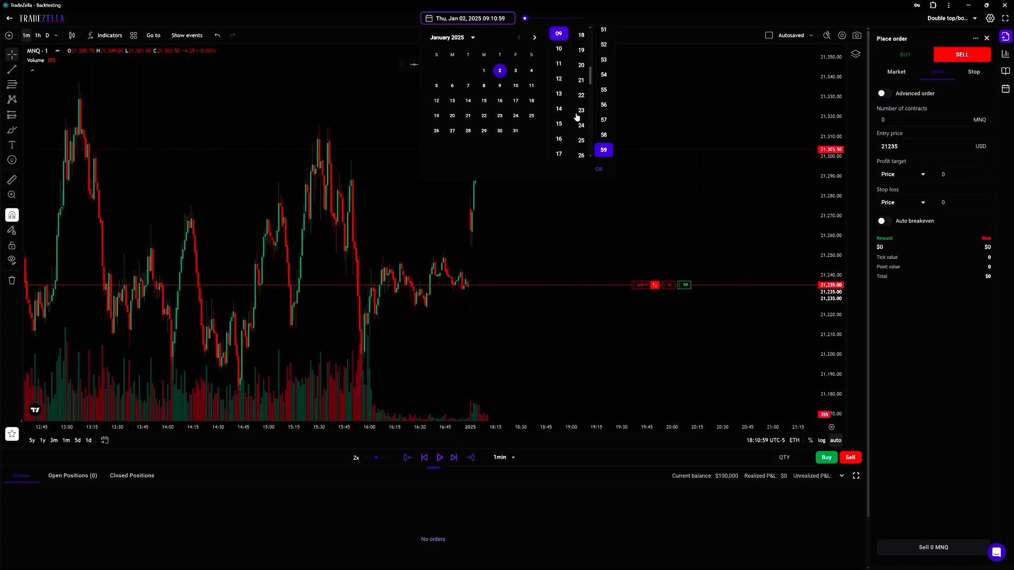
click(598, 169)
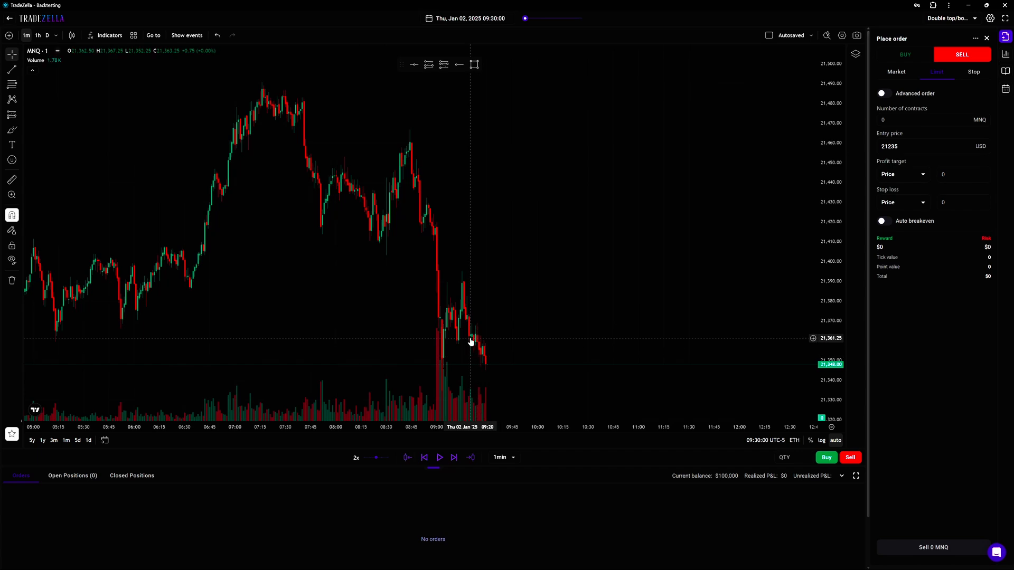
- Play the replay from the 09:30 open and set its speed to 1x
click(440, 458)
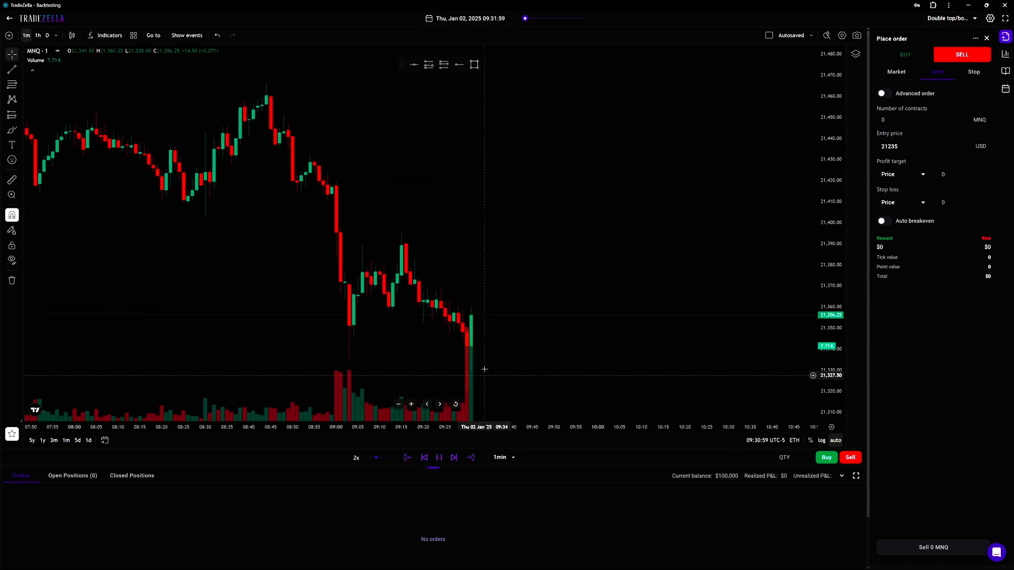
click(371, 458)
click(440, 458)
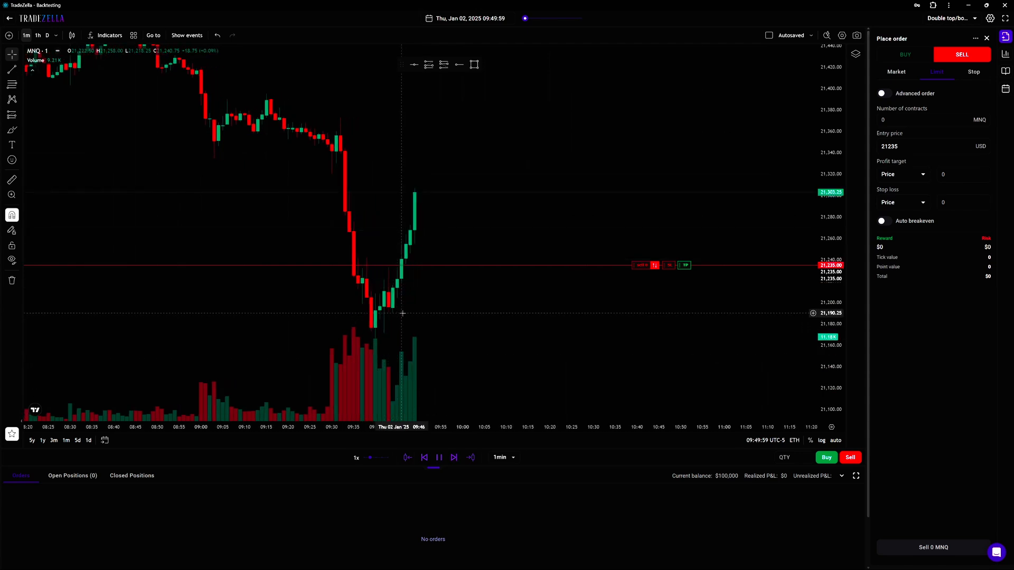
- Pause the replay at 09:51:59 and mark the range's high and low with horizontal lines at 21,373.00 and 21,166.50
click(439, 457)
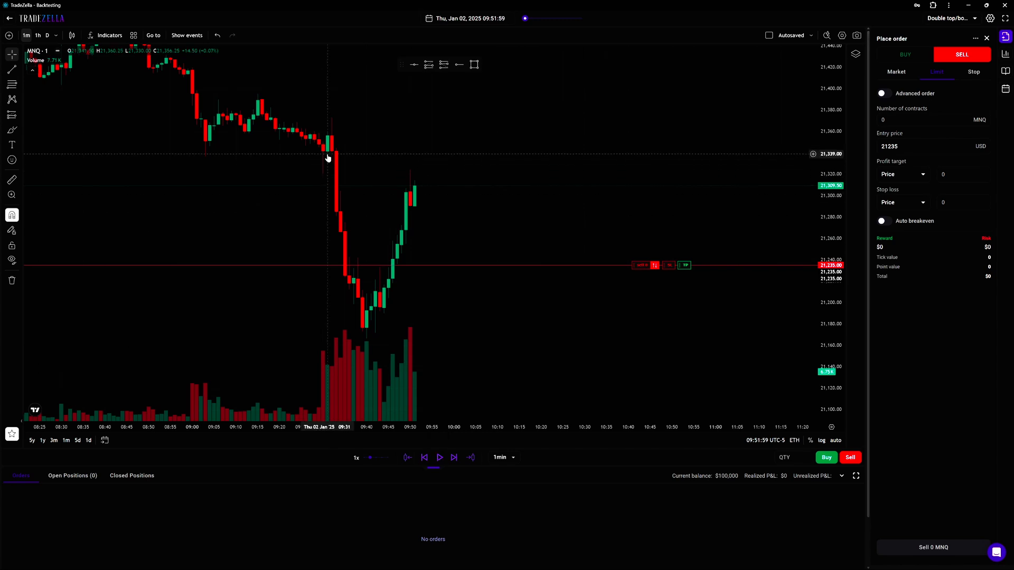
click(414, 65)
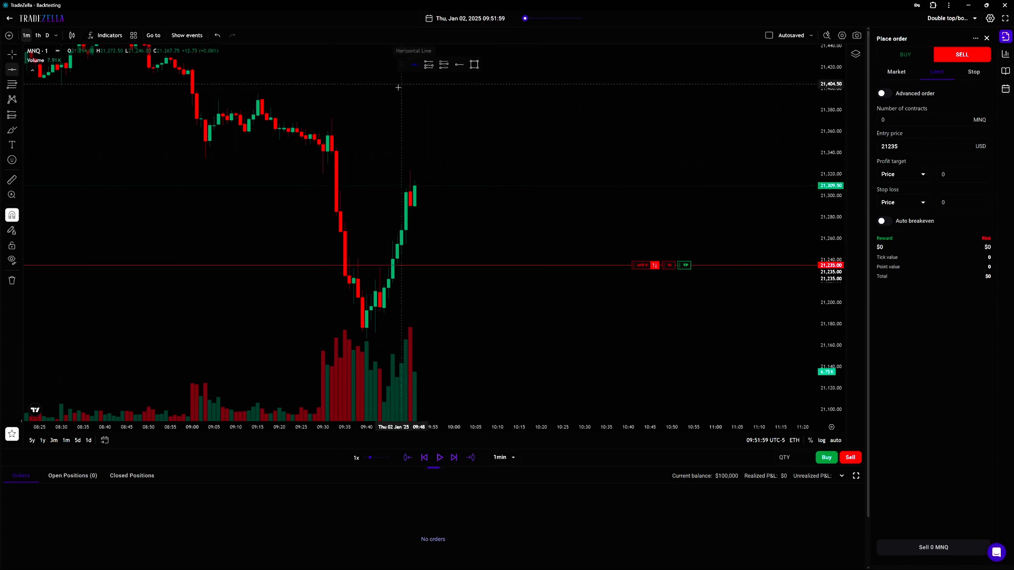
click(332, 118)
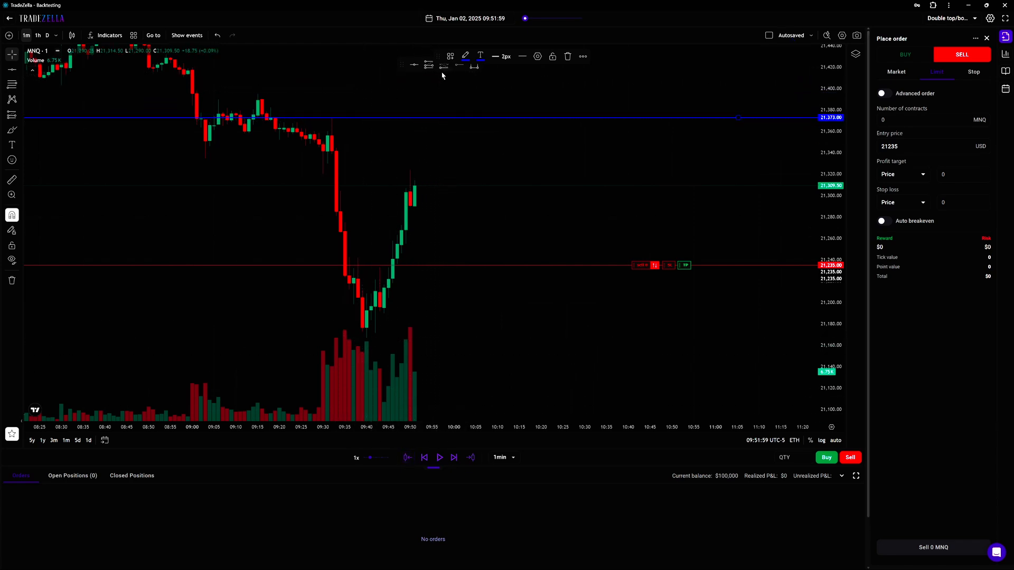
click(415, 66)
click(367, 338)
- Play the replay to 09:59:59 and advance it candle by candle to 10:04:59
click(441, 461)
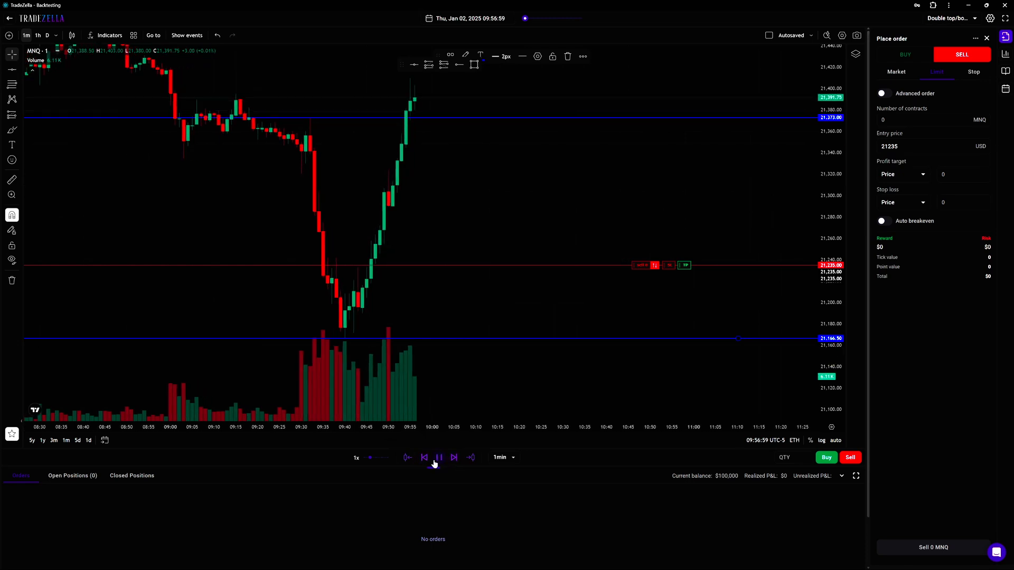
click(436, 460)
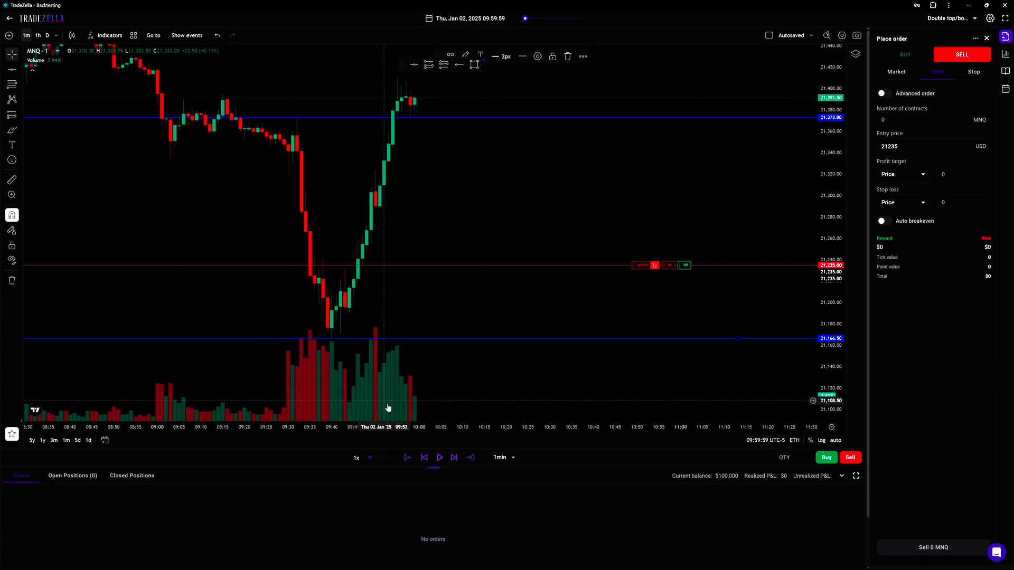
click(452, 458)
click(452, 458)
click(452, 458)
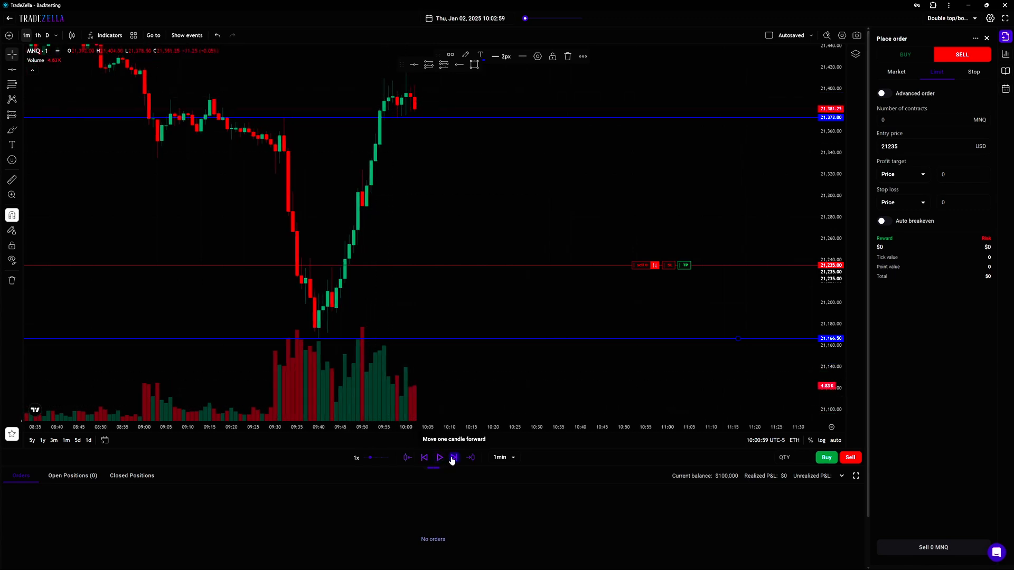
click(452, 458)
click(453, 458)
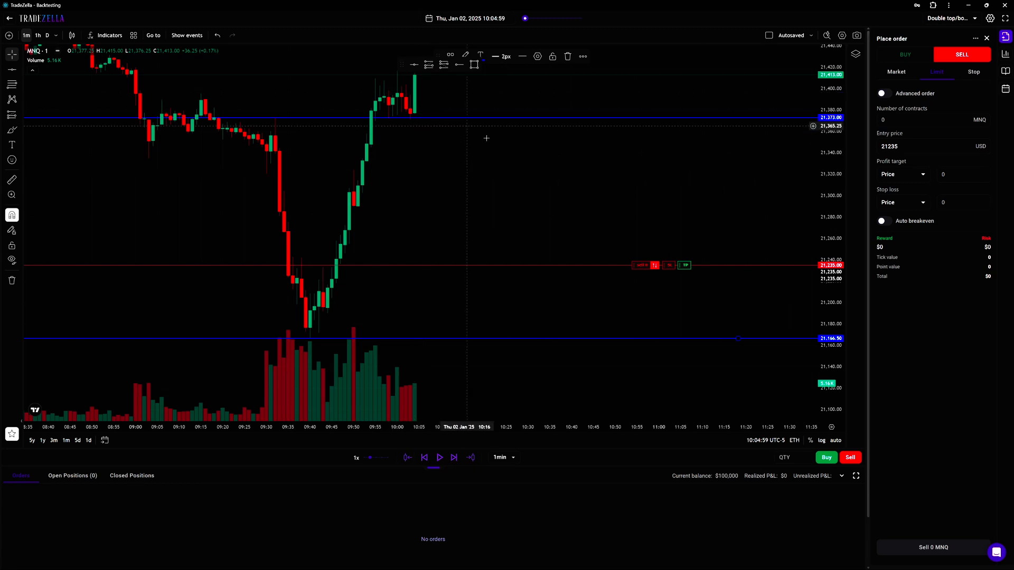
- Advance the replay candle by candle to 10:19:59 and move the upper horizontal line to the new high at 21,443.50
drag(829, 150, 821, 202)
drag(637, 183, 662, 220)
click(454, 458)
click(454, 458)
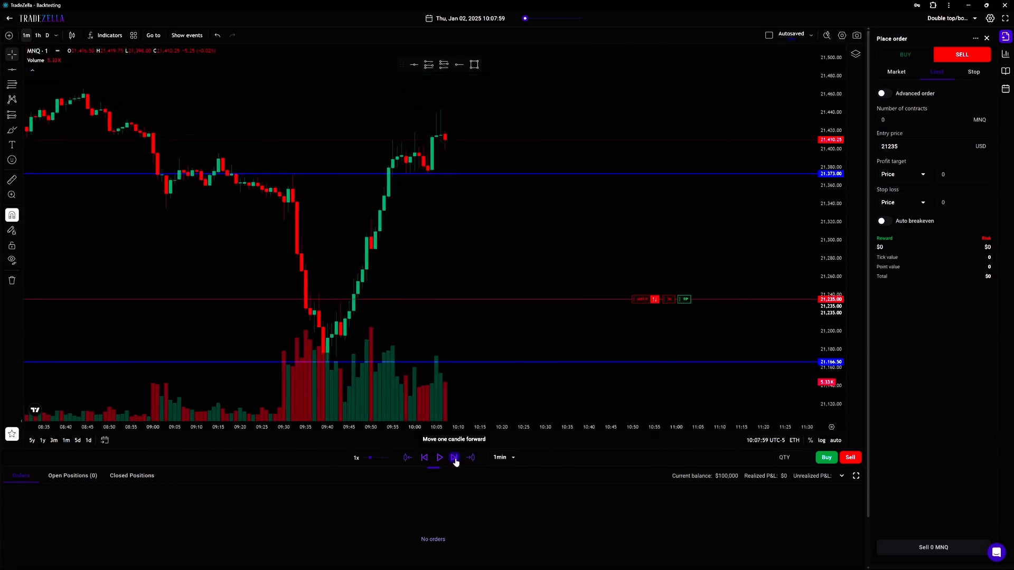
click(455, 458)
click(454, 458)
click(454, 458)
click(454, 458)
click(455, 458)
click(454, 458)
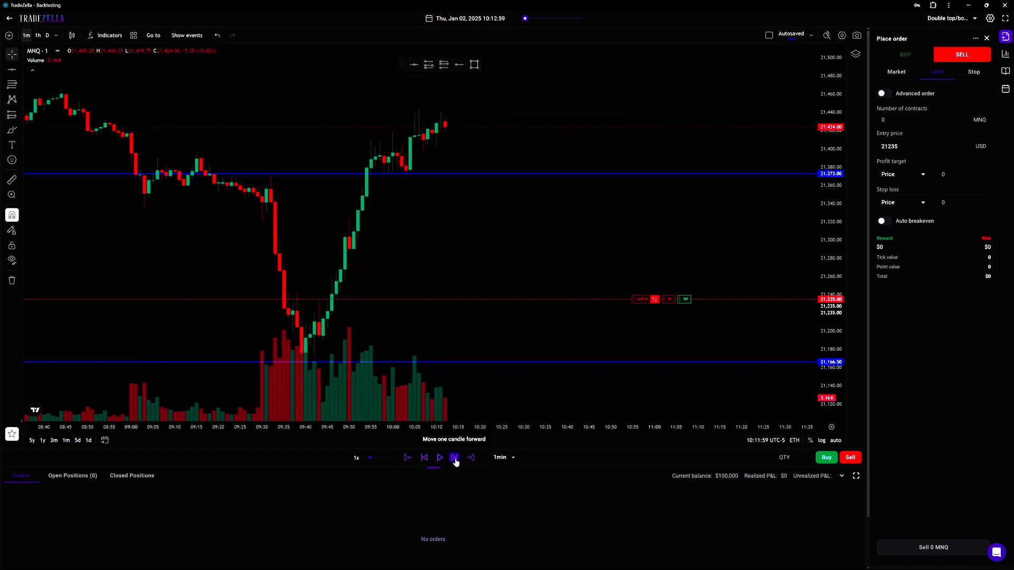
click(454, 458)
click(455, 458)
click(454, 458)
click(454, 458)
click(454, 458)
click(455, 458)
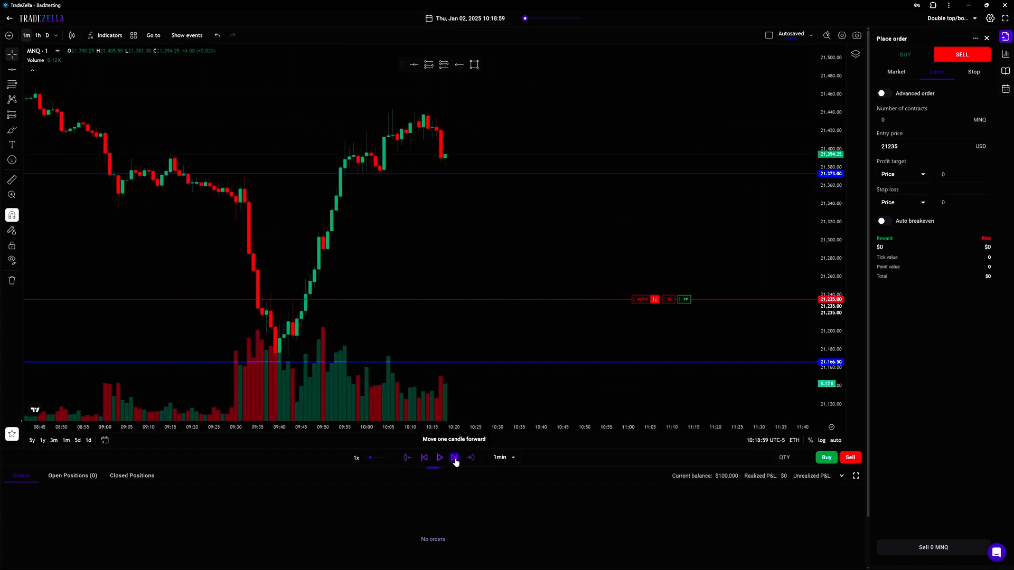
click(455, 458)
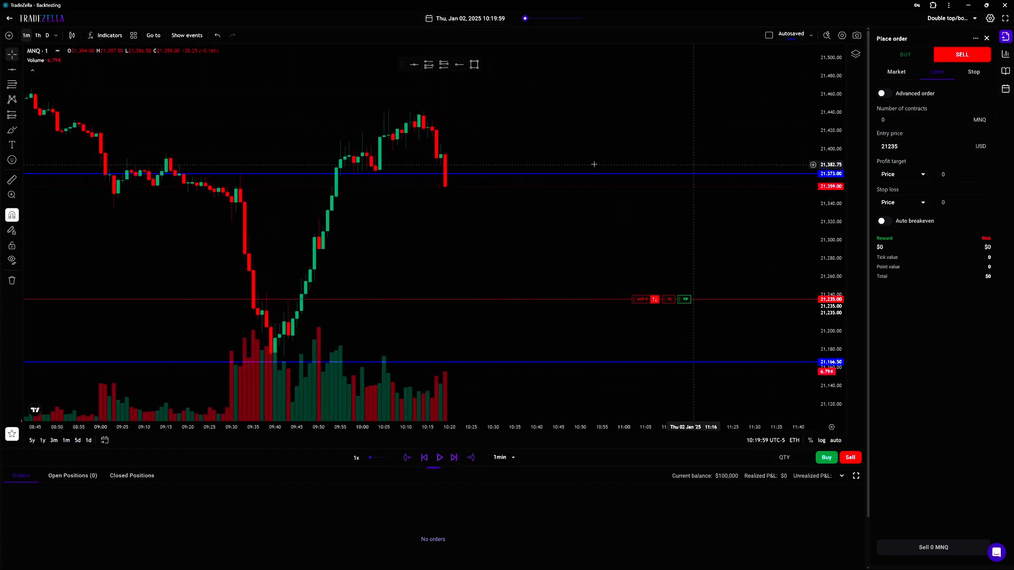
mouse_move(591, 173)
mouse_down()
mouse_move(337, 125)
mouse_move(344, 108)
mouse_up()
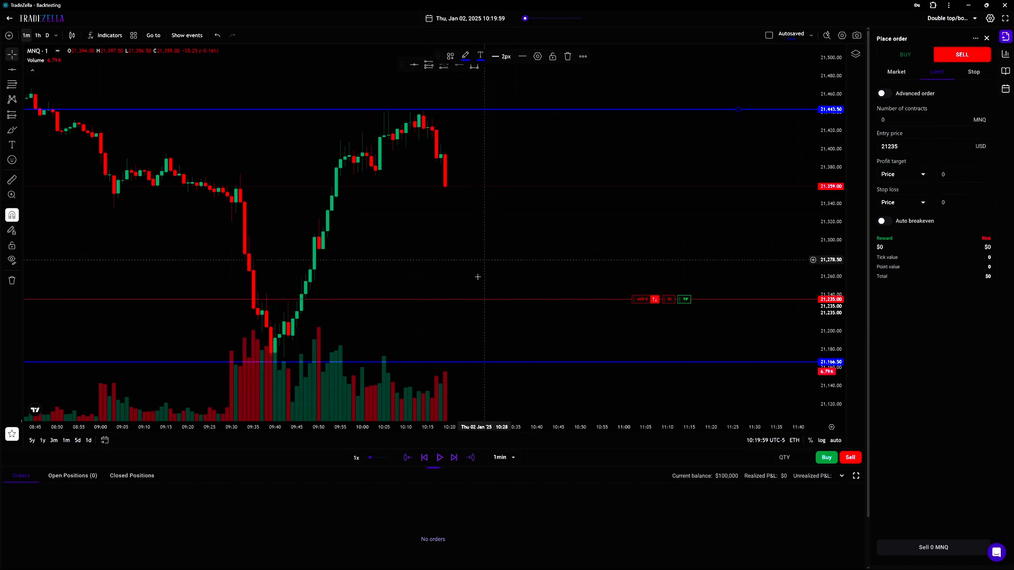
- Advance the replay one candle at a time until 12:25:59 on January 2, 2025, watching for a setup between the two lines
click(455, 458)
click(454, 458)
click(454, 458)
click(454, 457)
click(454, 458)
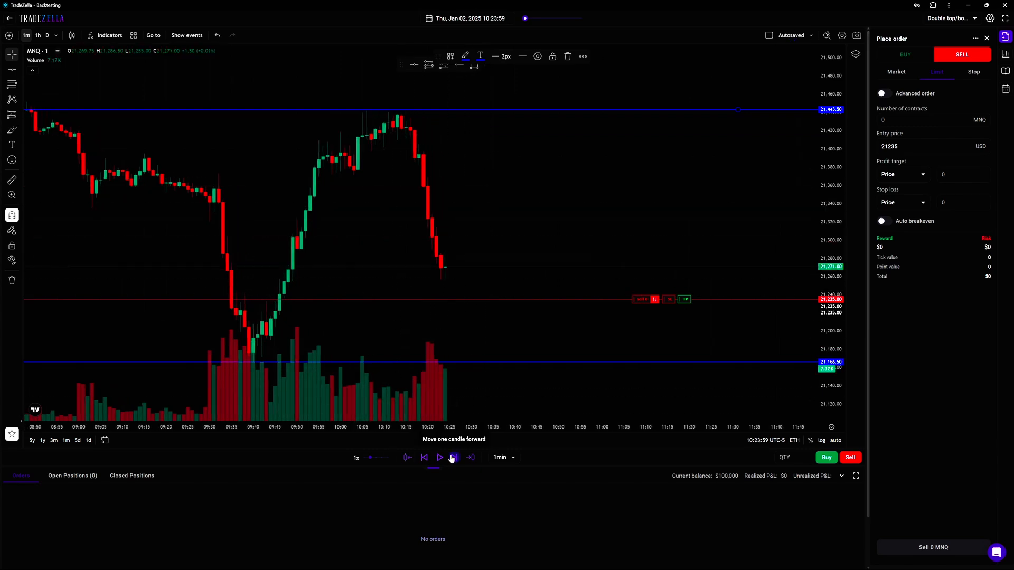
click(454, 458)
click(453, 458)
click(453, 458)
click(453, 458)
click(453, 458)
double_click(453, 458)
click(453, 458)
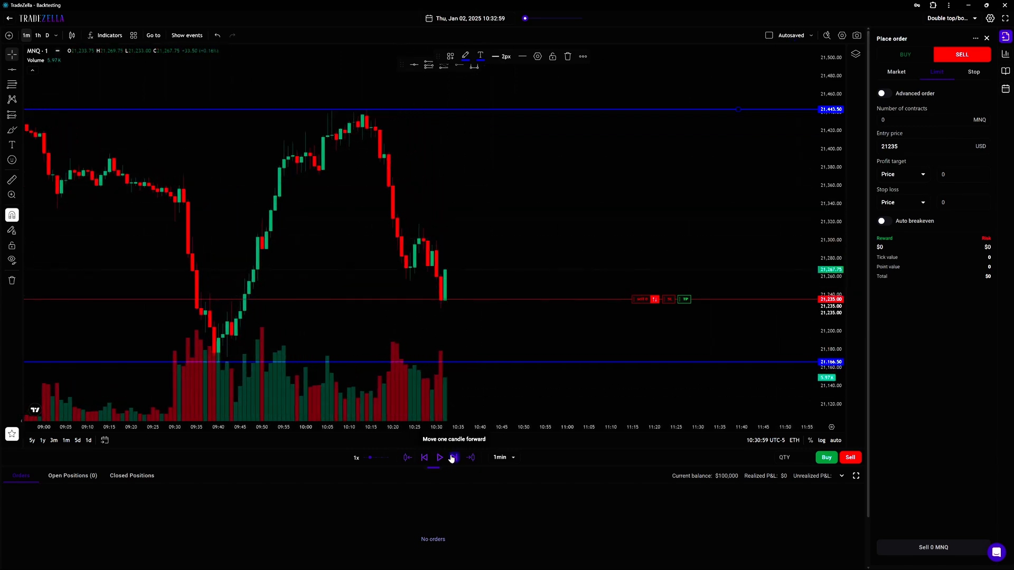
click(453, 458)
click(453, 458)
click(453, 458)
click(453, 458)
click(453, 458)
click(452, 458)
click(453, 458)
double_click(452, 458)
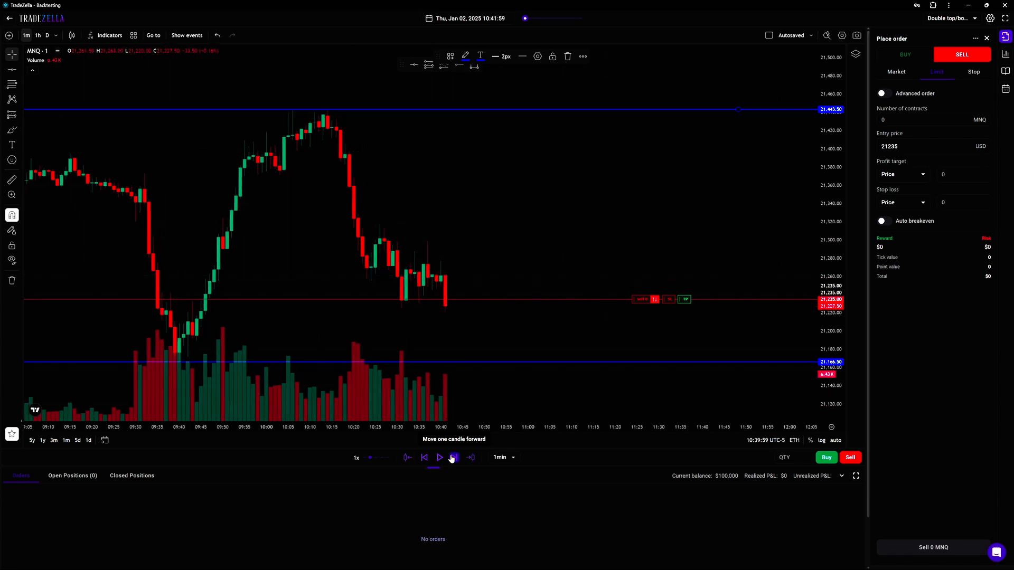
click(452, 458)
click(452, 458)
double_click(453, 458)
click(452, 458)
double_click(453, 458)
click(452, 458)
double_click(452, 458)
click(453, 458)
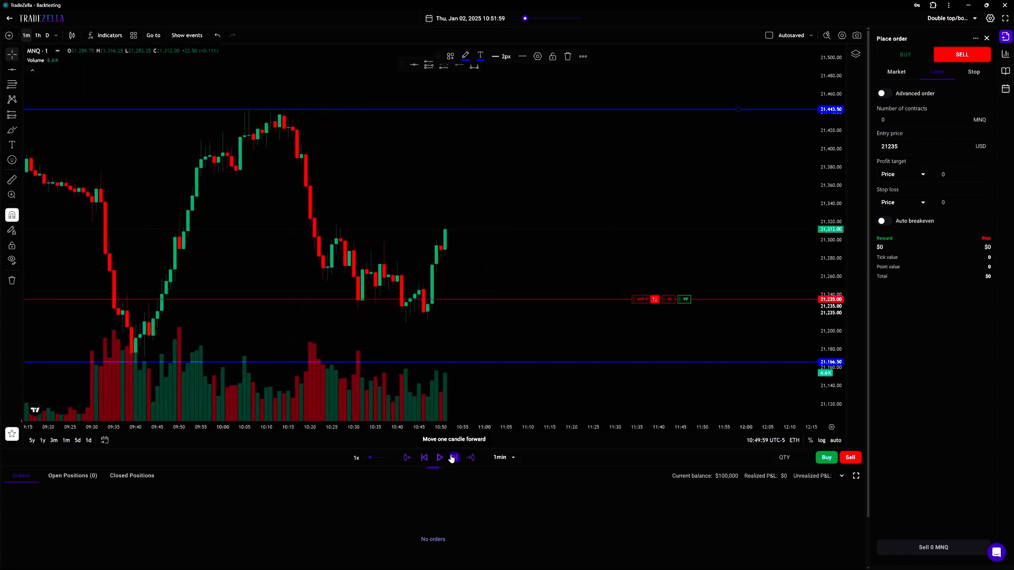
double_click(453, 458)
double_click(453, 458)
click(453, 458)
double_click(453, 458)
double_click(453, 458)
click(453, 458)
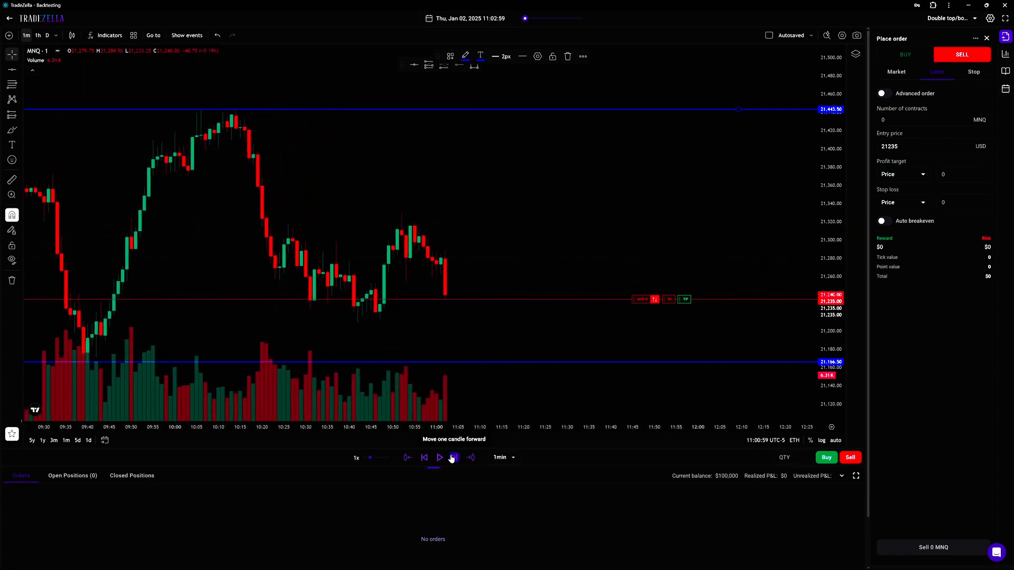
double_click(453, 458)
double_click(452, 458)
double_click(452, 458)
double_click(453, 458)
click(452, 458)
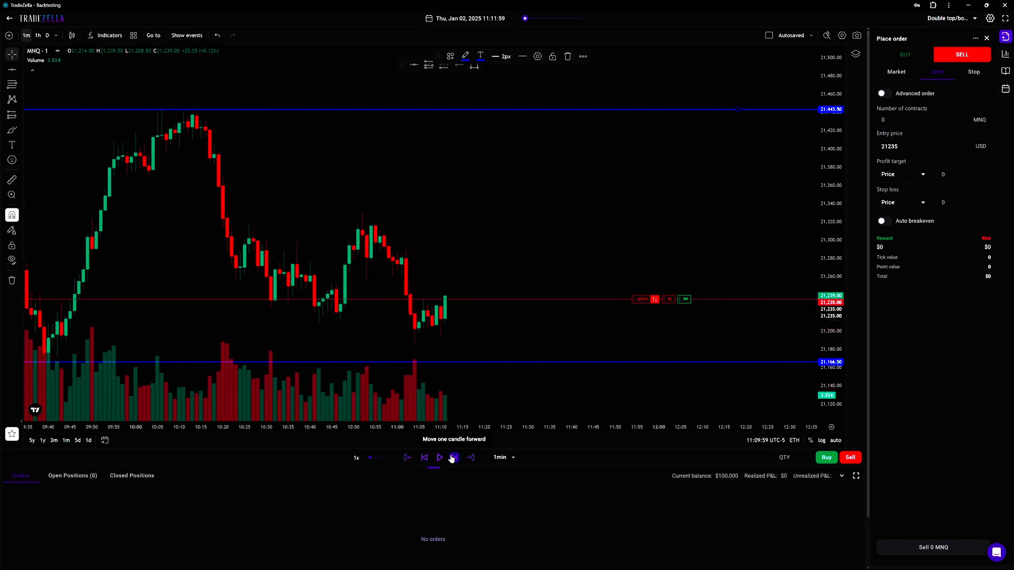
double_click(453, 458)
double_click(453, 458)
click(452, 458)
double_click(453, 458)
click(453, 458)
double_click(452, 458)
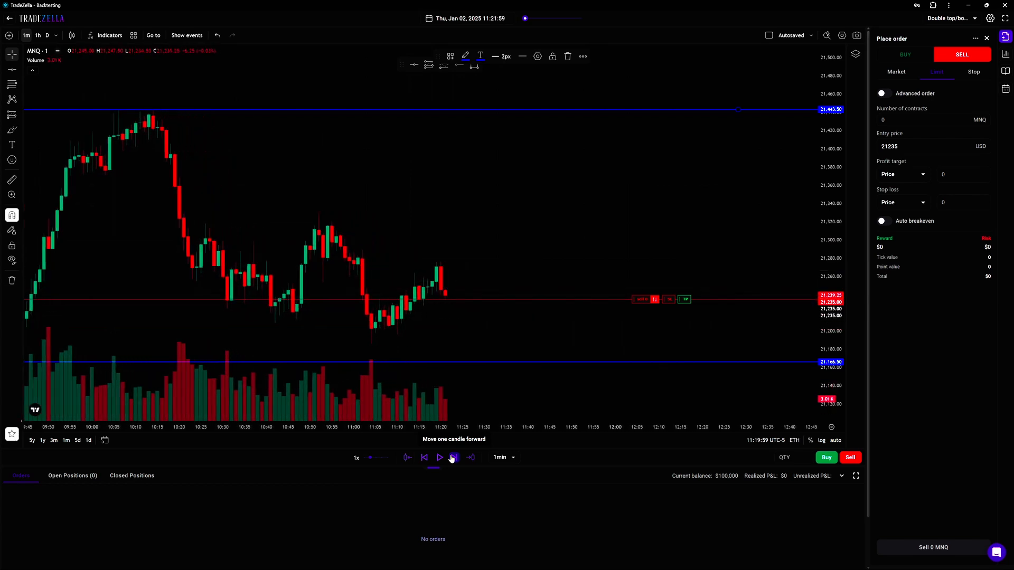
double_click(453, 457)
click(452, 458)
double_click(453, 458)
click(453, 458)
double_click(453, 458)
double_click(453, 458)
click(453, 458)
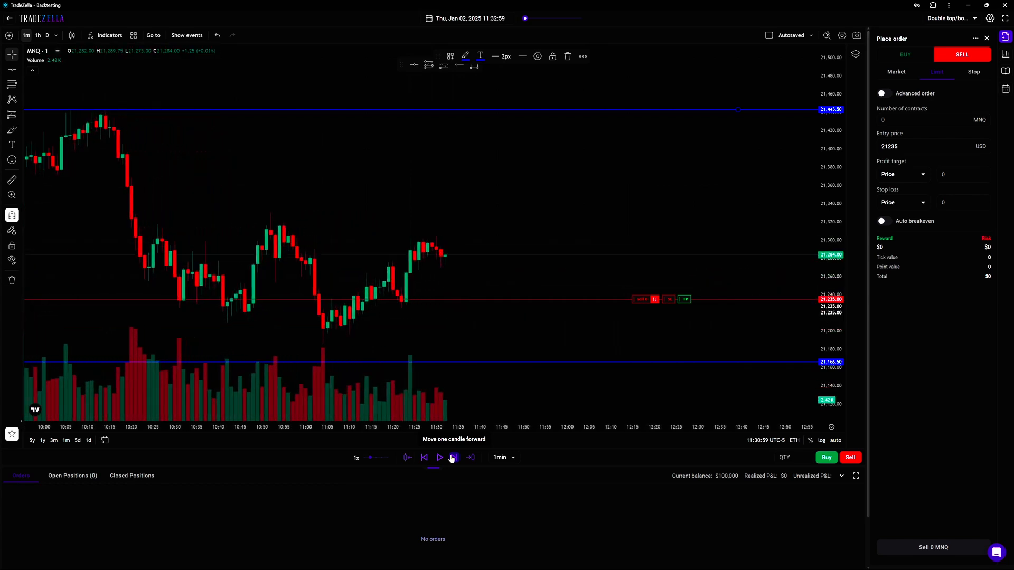
double_click(453, 458)
double_click(453, 458)
click(453, 458)
double_click(453, 458)
click(453, 458)
double_click(453, 458)
click(453, 458)
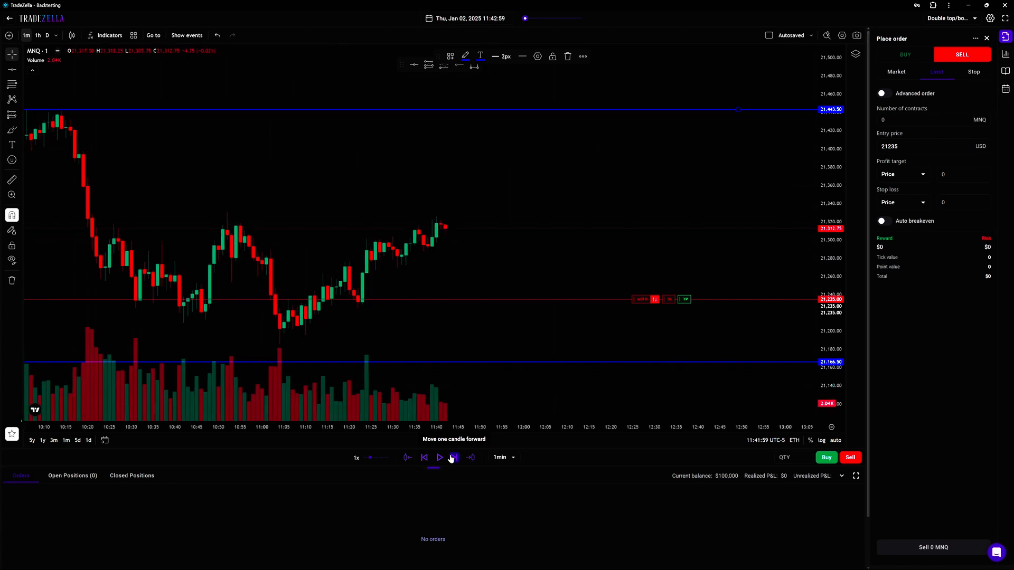
double_click(452, 458)
scroll(442, 285, down, 2)
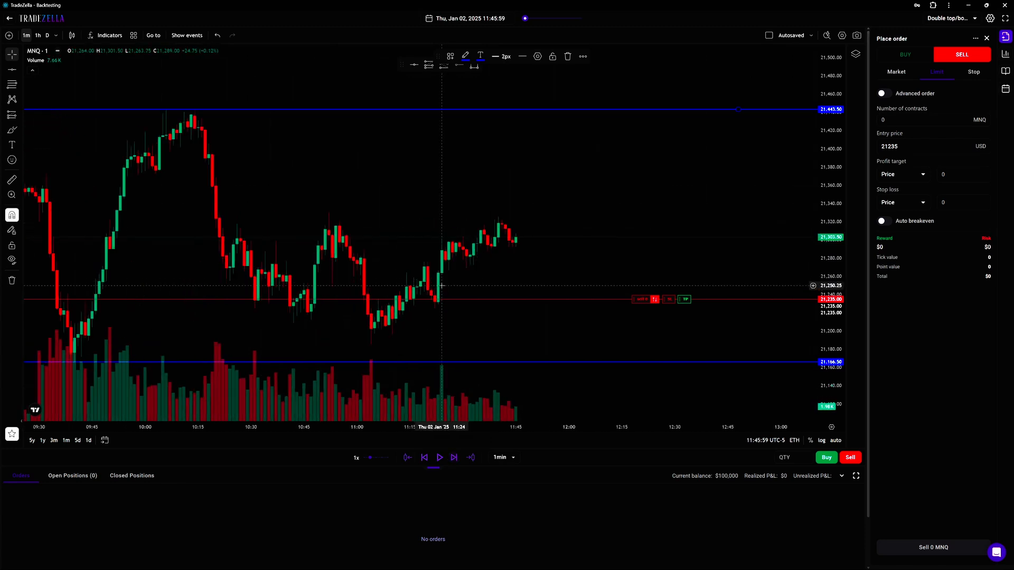
double_click(454, 458)
click(454, 458)
double_click(453, 458)
click(454, 458)
double_click(454, 458)
click(454, 458)
double_click(453, 458)
click(453, 458)
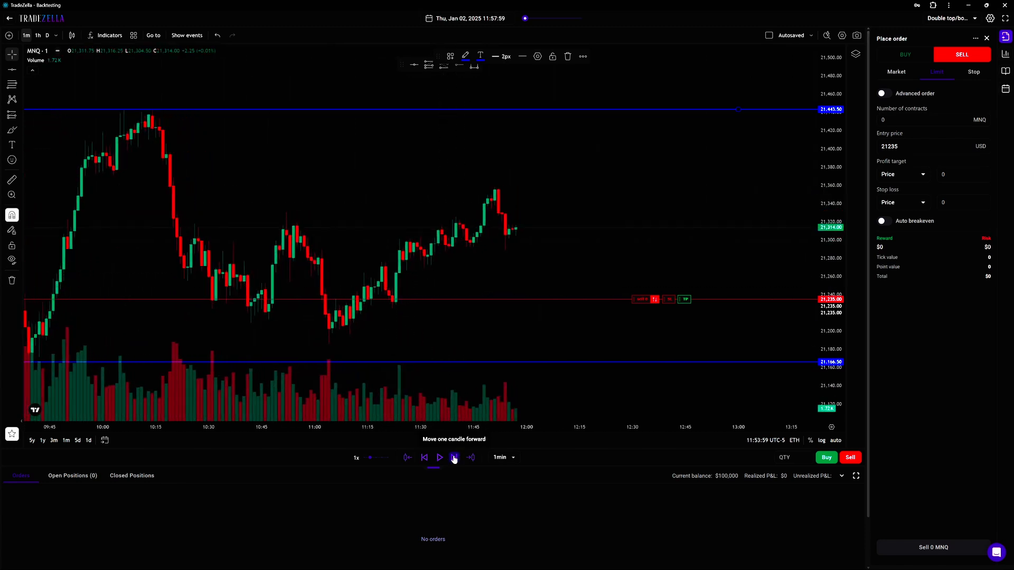
double_click(453, 458)
click(453, 458)
double_click(454, 457)
click(454, 458)
double_click(453, 458)
click(454, 458)
double_click(454, 458)
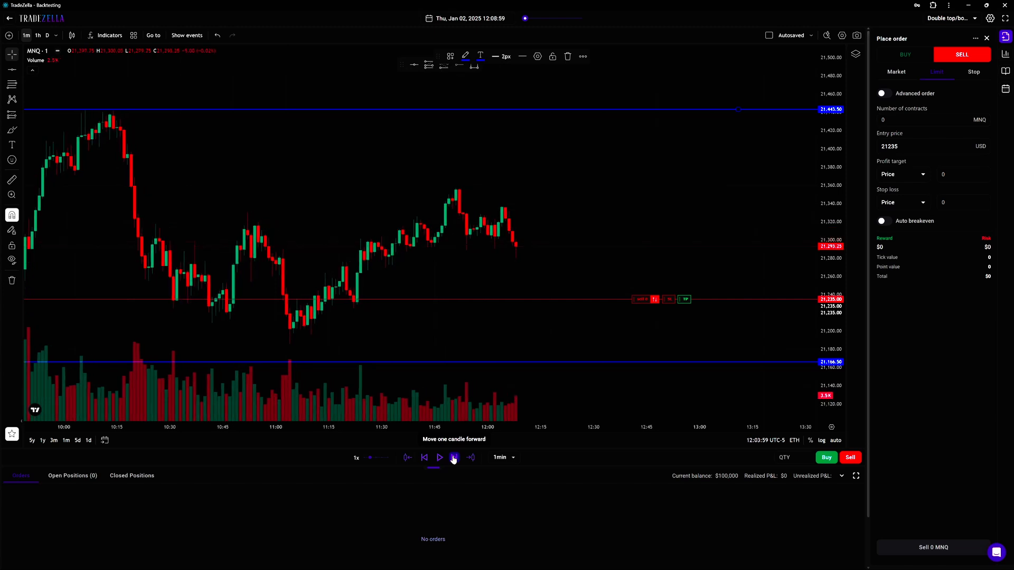
double_click(453, 458)
click(454, 458)
double_click(454, 458)
double_click(454, 458)
click(453, 458)
double_click(454, 458)
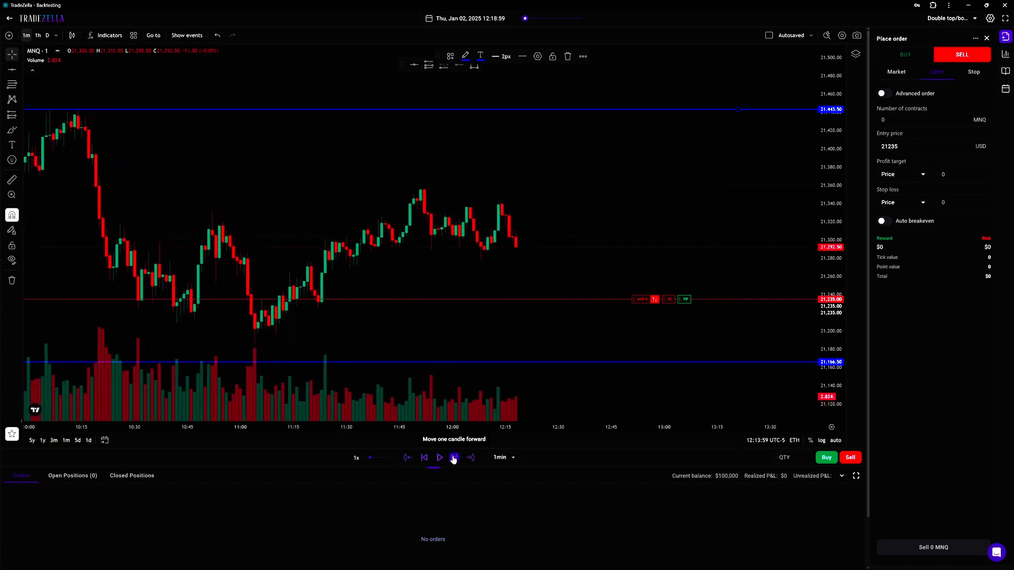
double_click(454, 458)
double_click(454, 458)
click(454, 458)
double_click(454, 458)
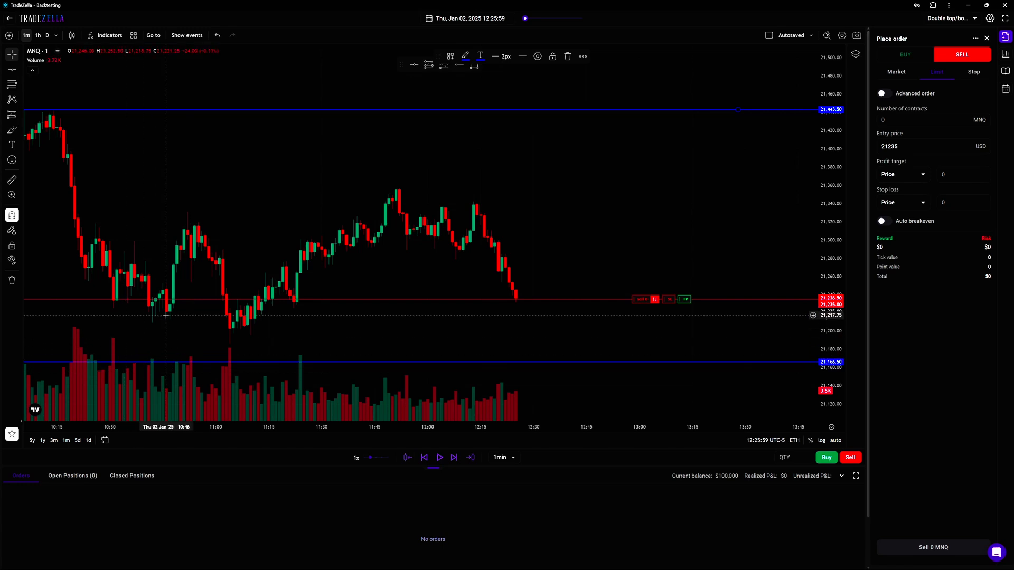
scroll(383, 327, down, 2)
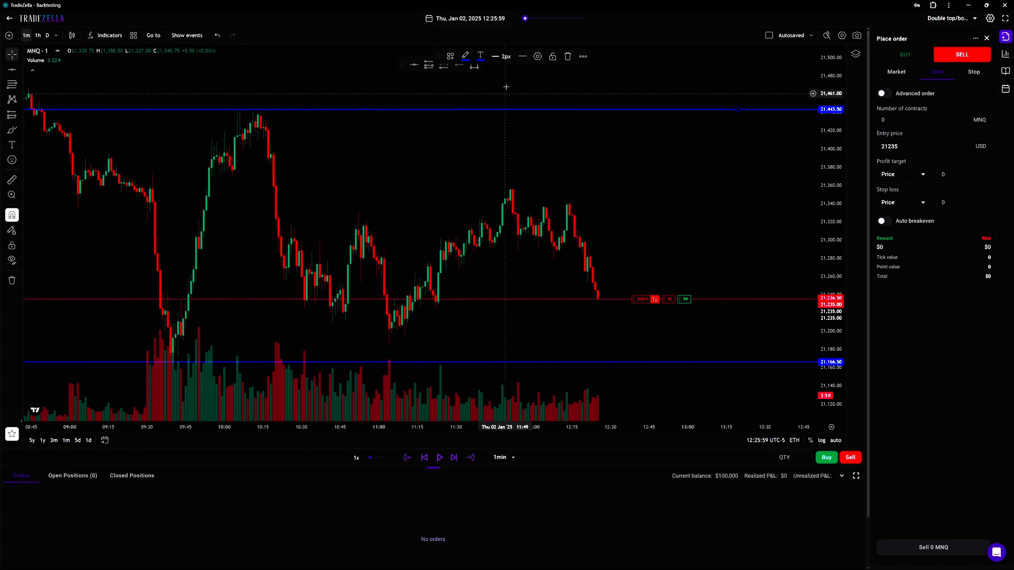
- Jump the replay to Friday, January 3, 2025 at 09:30:00
click(486, 22)
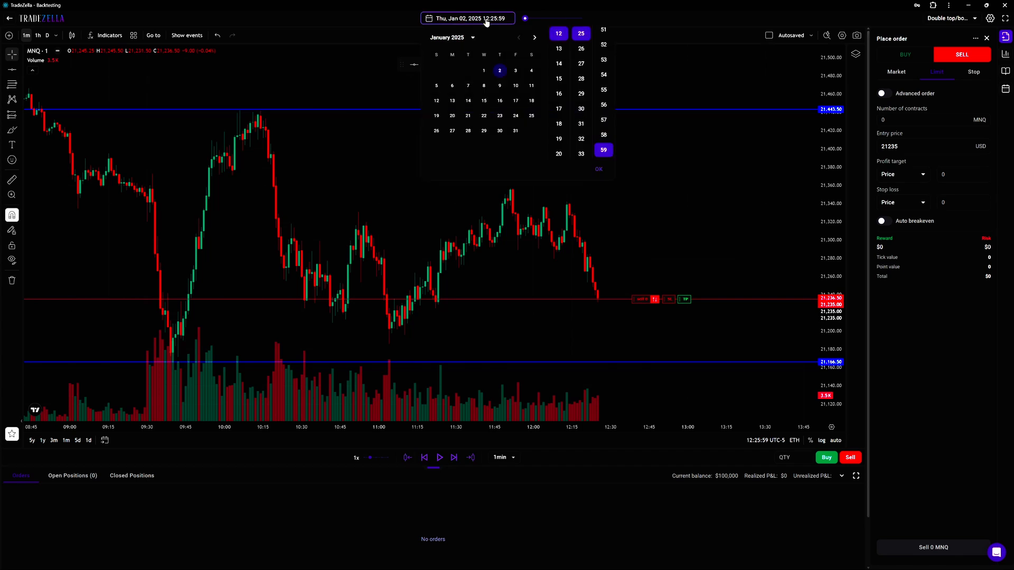
click(516, 71)
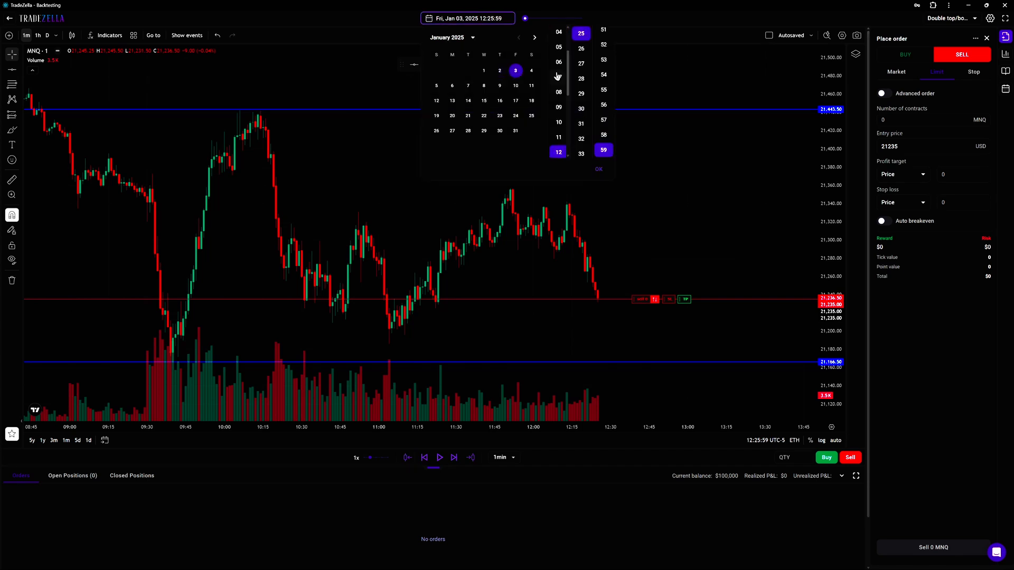
click(560, 108)
click(581, 109)
scroll(603, 69, up, 14)
click(604, 33)
click(599, 169)
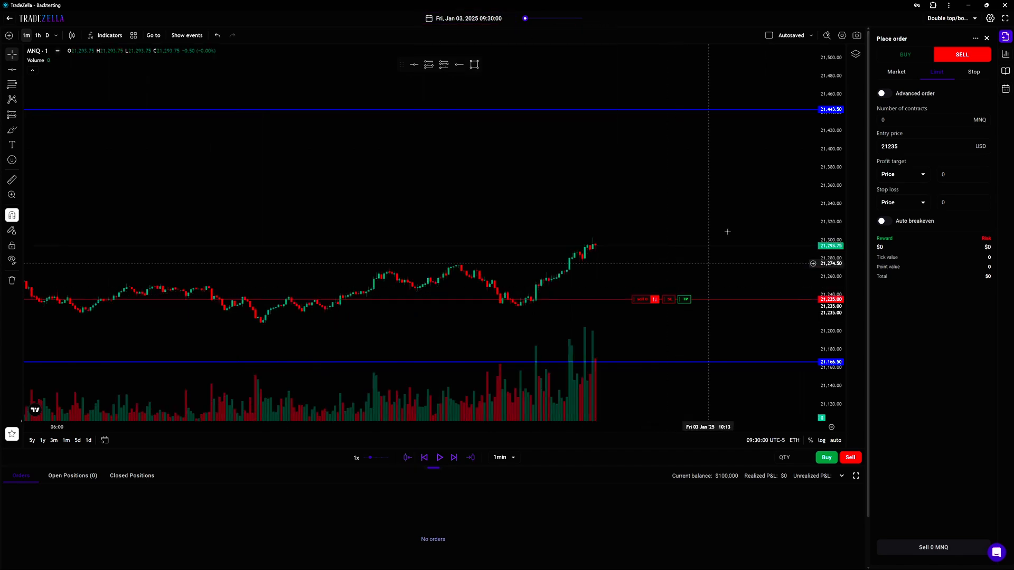
- Delete the previous day's horizontal lines at 21,443.50 and 21,166.50 from the chart
click(791, 110)
click(566, 58)
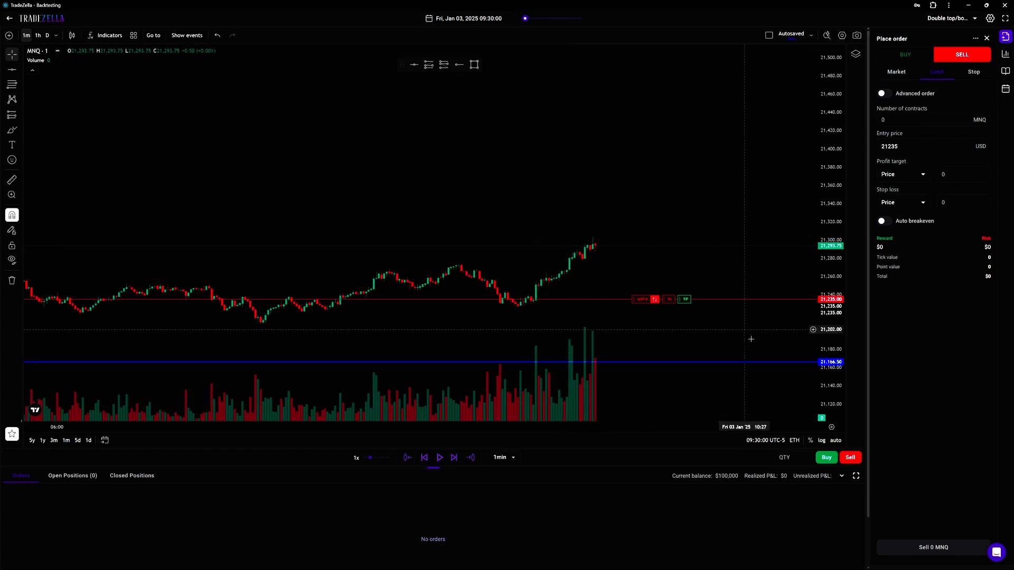
click(752, 363)
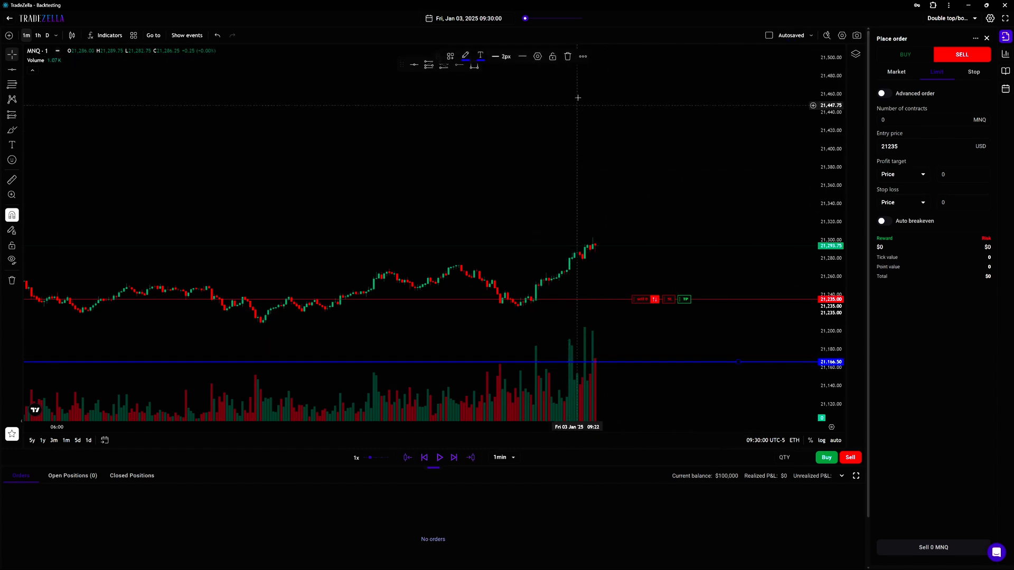
click(566, 59)
- Advance the replay candle by candle to 09:52 on January 3, 2025, watching the morning range form
click(454, 460)
click(455, 459)
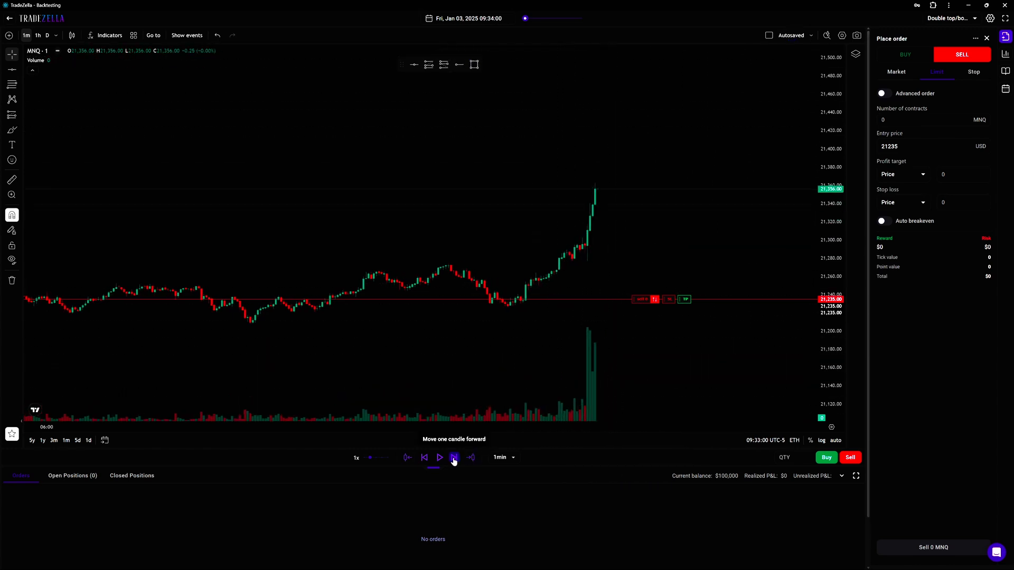
click(454, 460)
click(454, 459)
click(454, 460)
click(454, 460)
click(454, 460)
click(454, 460)
click(454, 460)
click(454, 460)
click(454, 460)
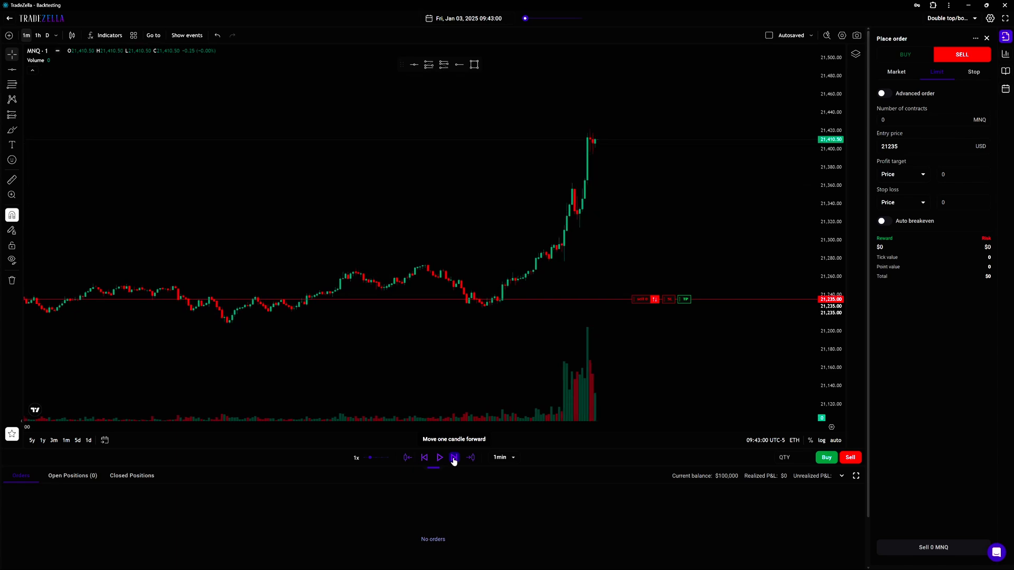
click(454, 460)
click(455, 460)
click(455, 459)
click(454, 460)
click(454, 459)
click(455, 460)
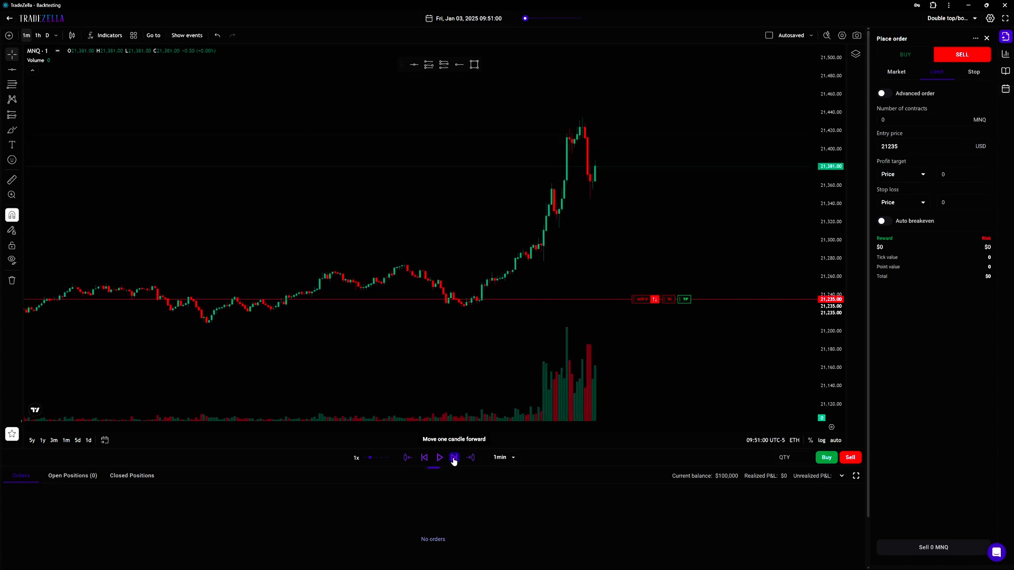
click(454, 459)
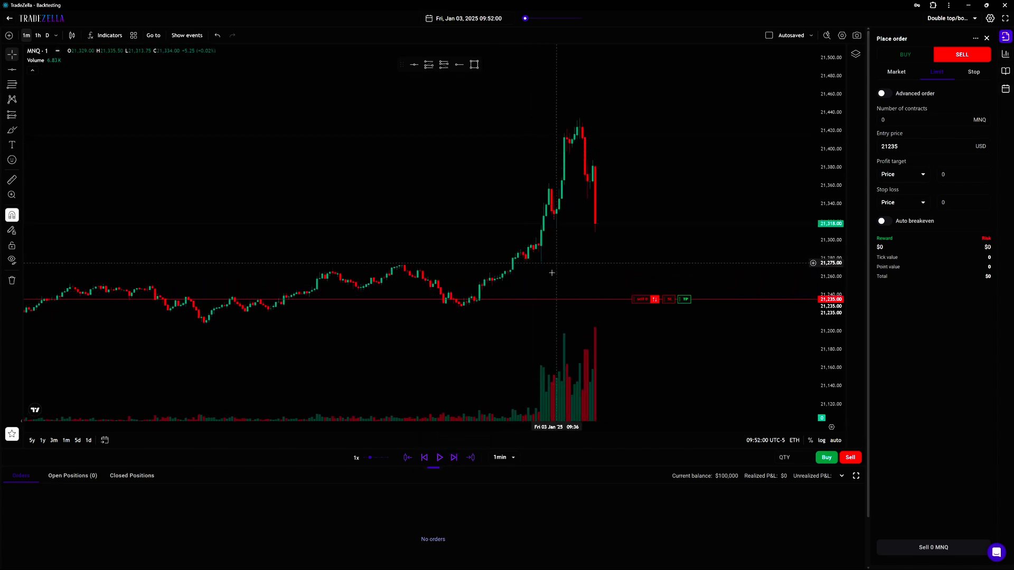
- Mark the opening low with a horizontal line at 21,277.25, advance the replay to 09:55, and mark the high at 21,434.00
click(415, 65)
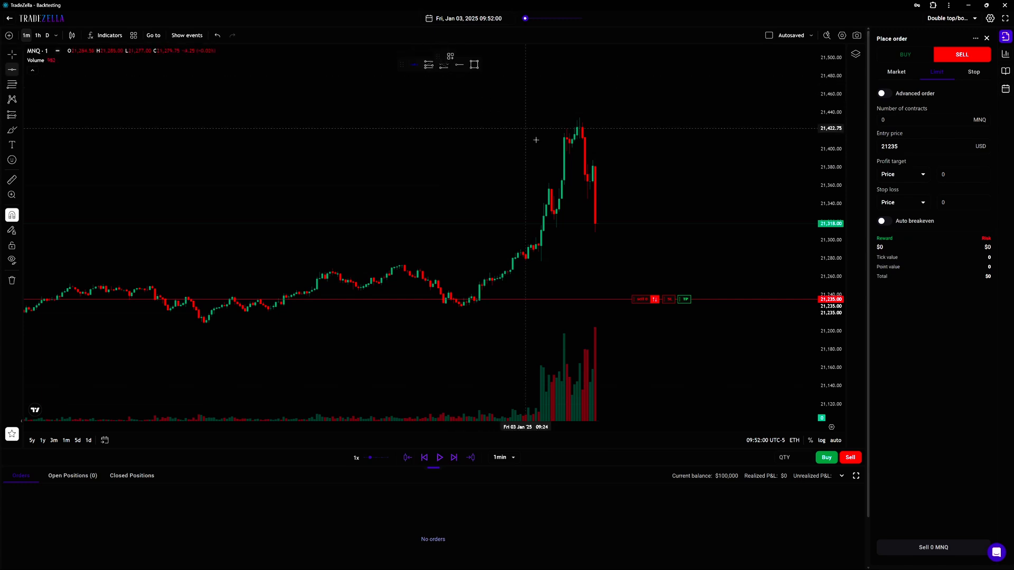
click(579, 261)
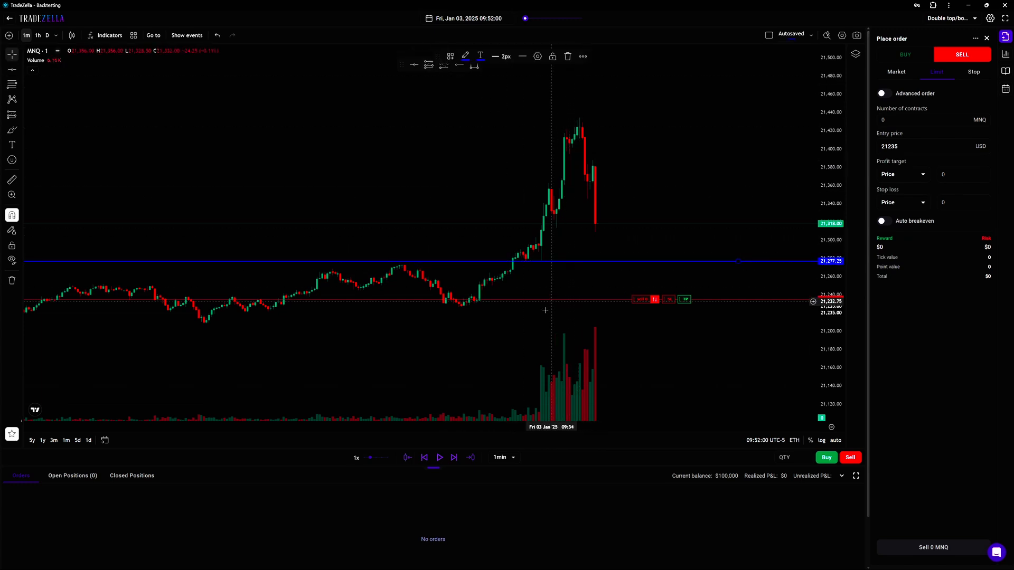
click(454, 458)
click(453, 458)
click(453, 458)
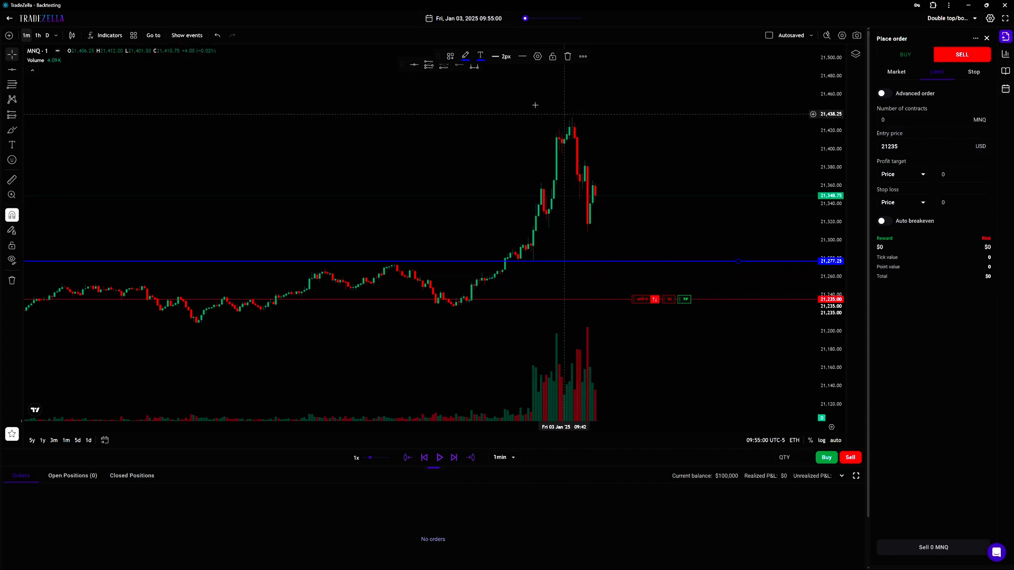
click(415, 65)
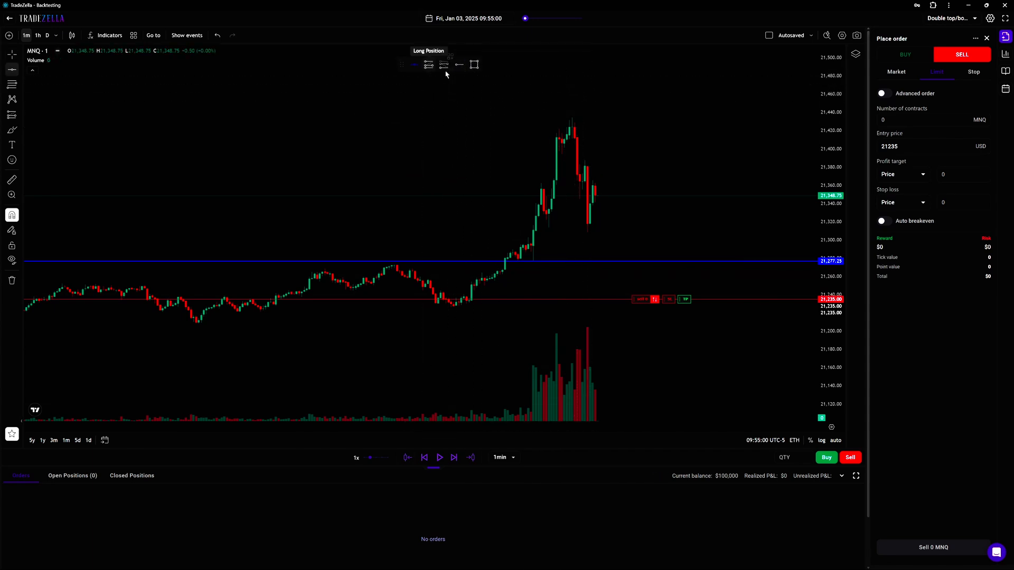
click(580, 118)
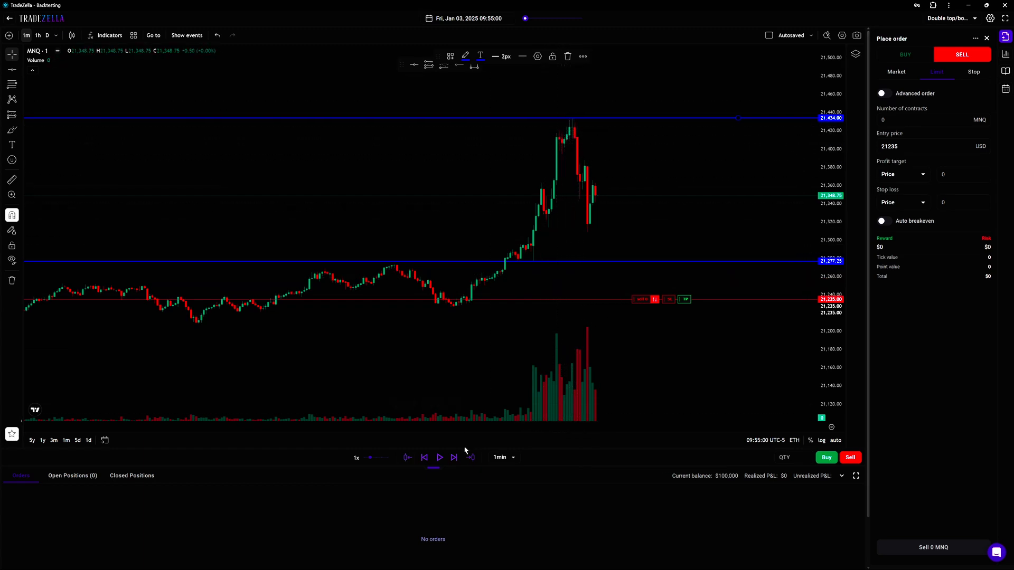
- Advance the replay candle by candle through the retest of the upper line, then step back from 10:08 to 10:07
click(451, 461)
click(451, 460)
click(451, 461)
click(451, 460)
click(451, 461)
click(451, 460)
click(451, 461)
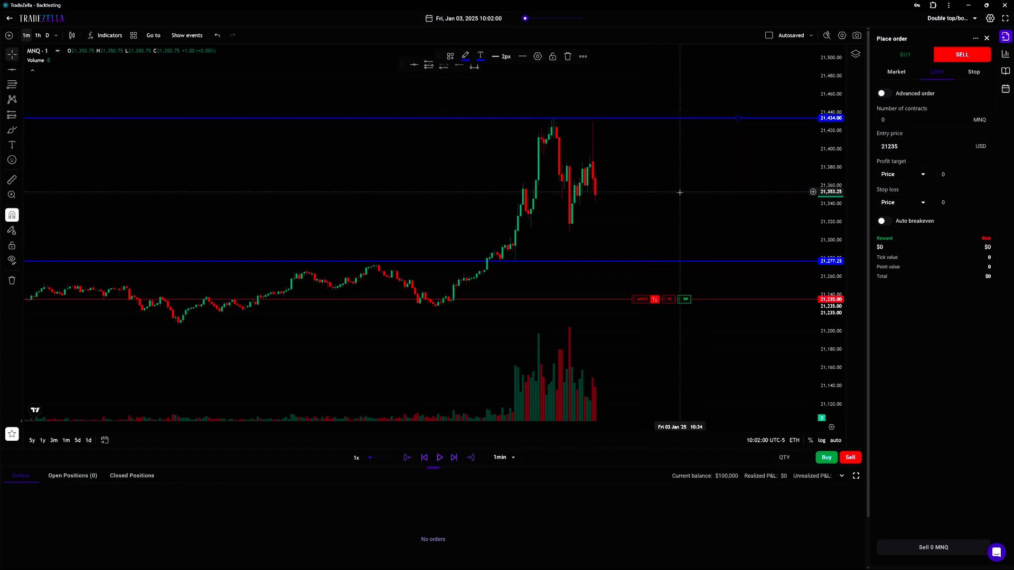
click(458, 460)
click(458, 459)
click(457, 459)
click(458, 459)
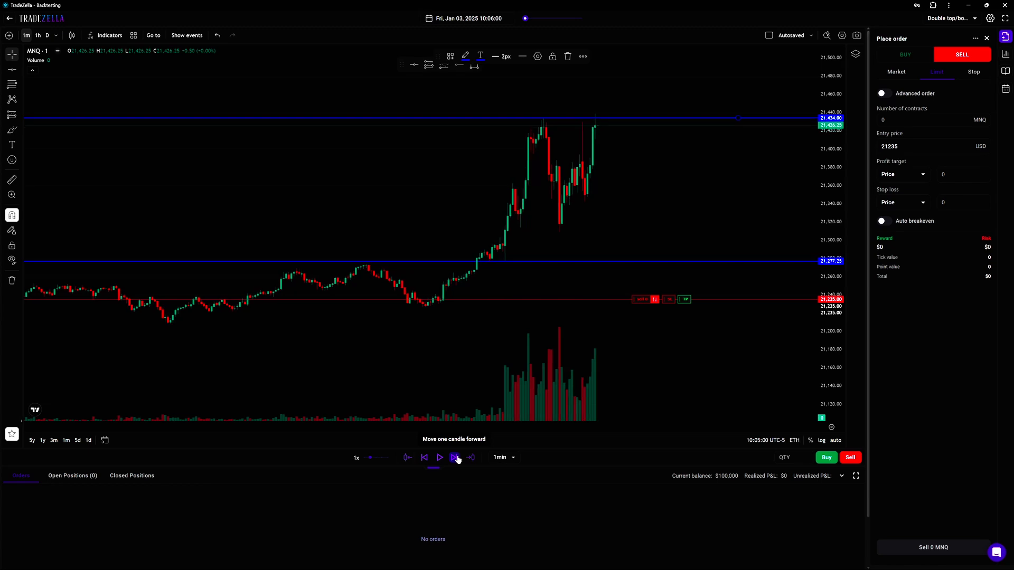
click(457, 460)
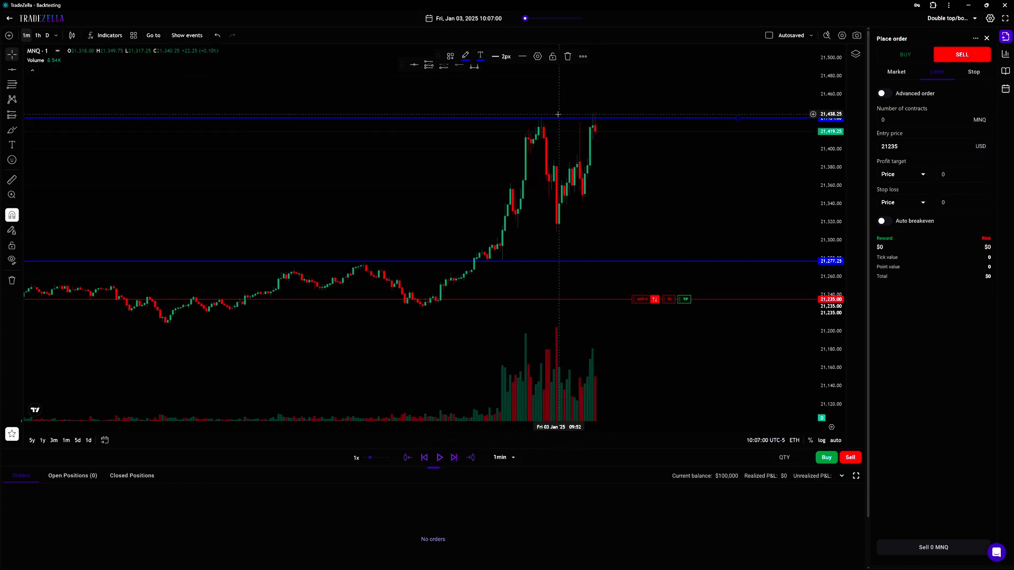
click(455, 458)
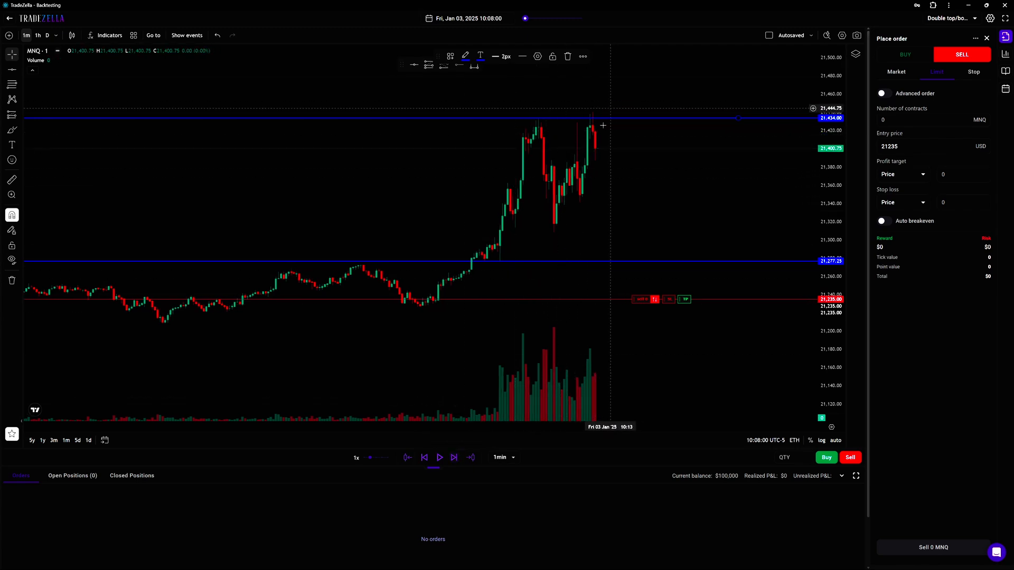
click(424, 458)
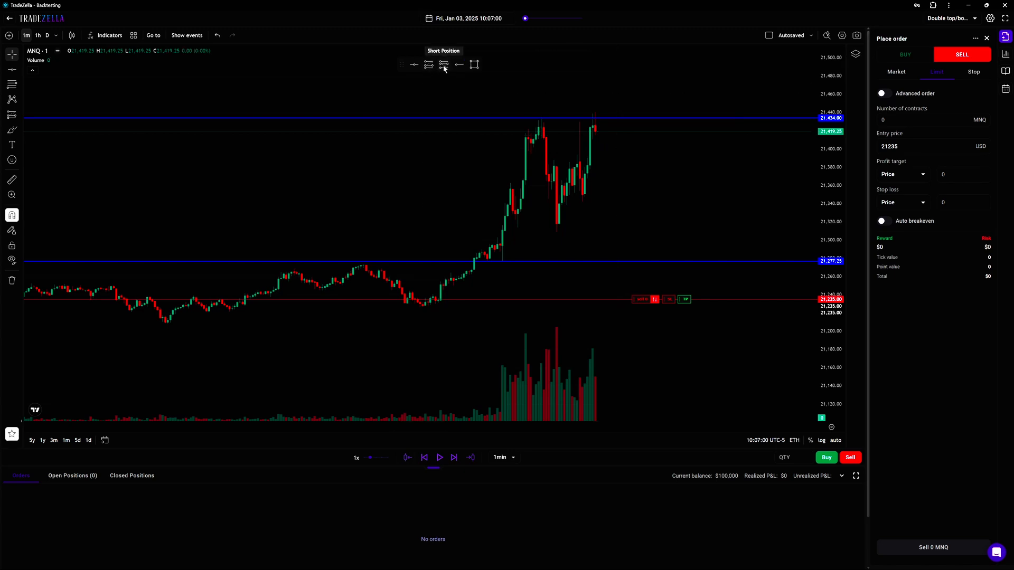
- Place a short position at about 21,412.25 and enable an advanced order with profit target, stop loss and a 500 USD max risk amount
click(443, 66)
click(624, 138)
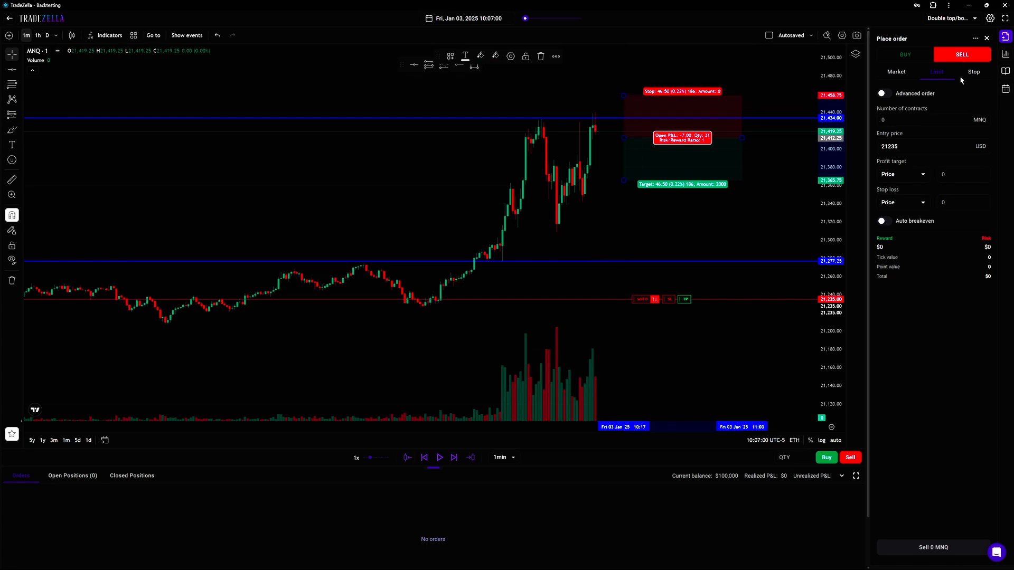
click(902, 94)
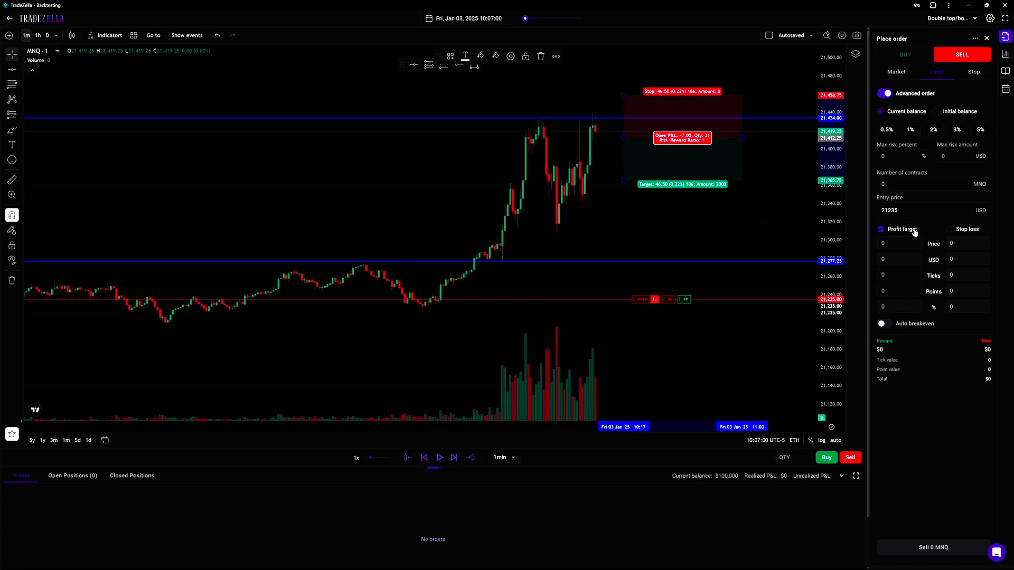
click(911, 155)
click(946, 155)
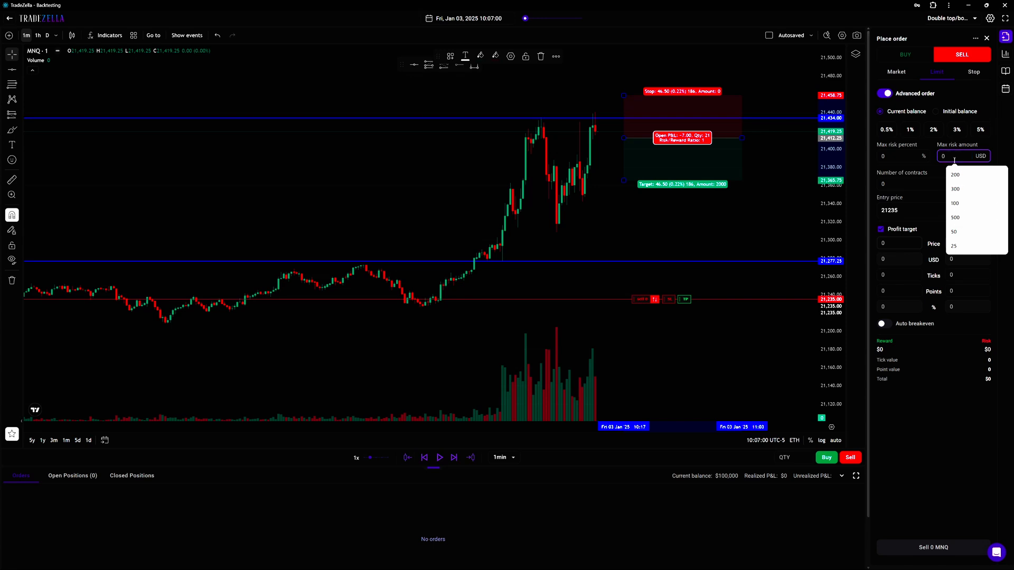
click(956, 218)
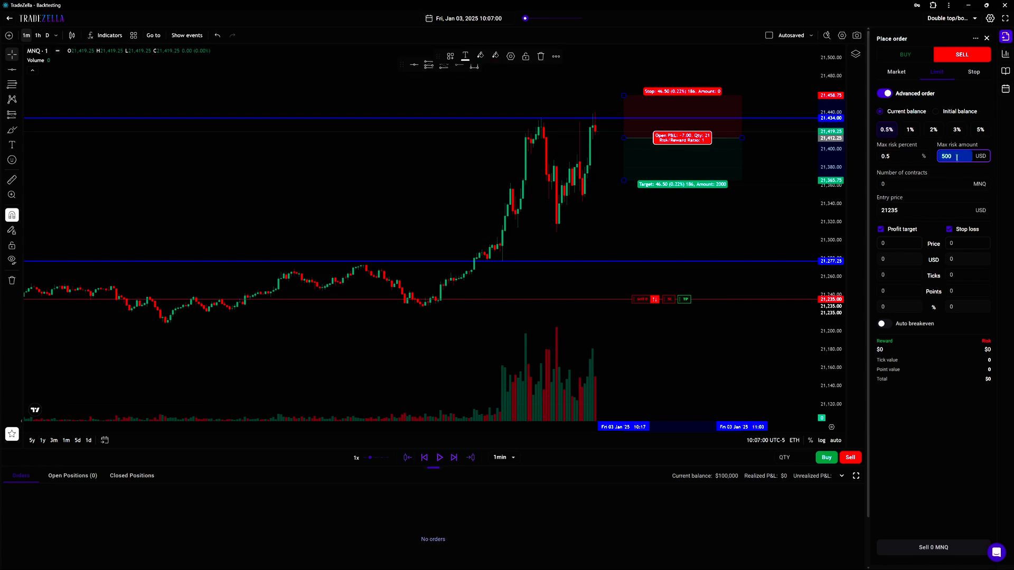
- Adjust the short to entry 21,413.50, stop 21,453.50 and target 21,333.50, and submit the sell order for 6 MNQ
click(648, 139)
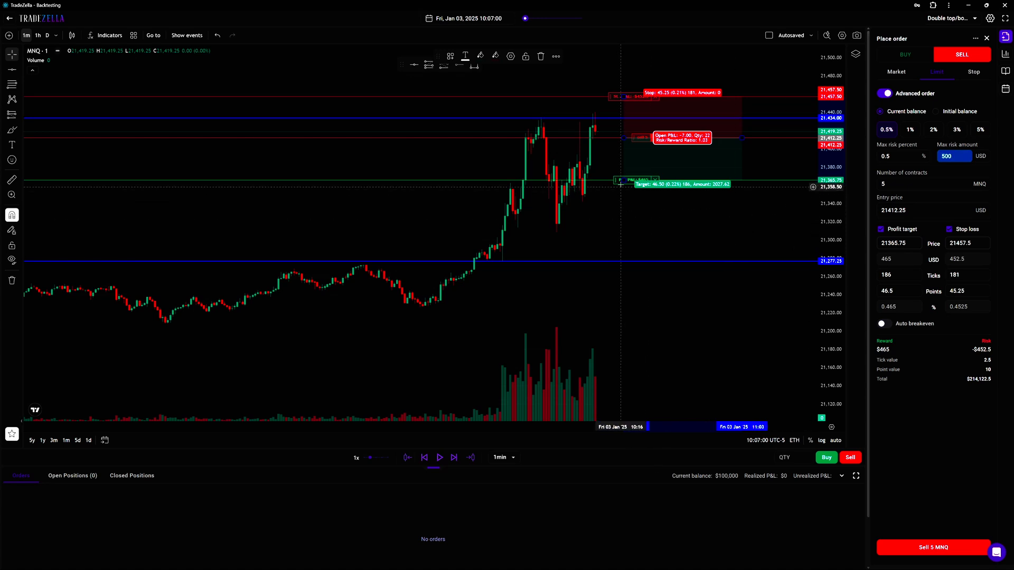
drag(626, 140, 618, 135)
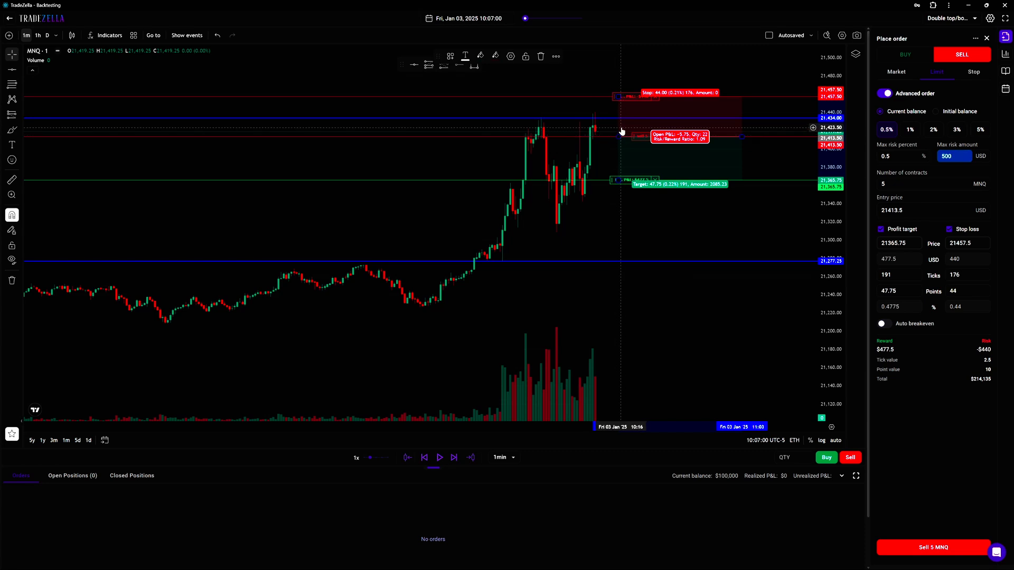
mouse_move(618, 96)
mouse_down()
mouse_move(623, 107)
mouse_move(618, 100)
mouse_up()
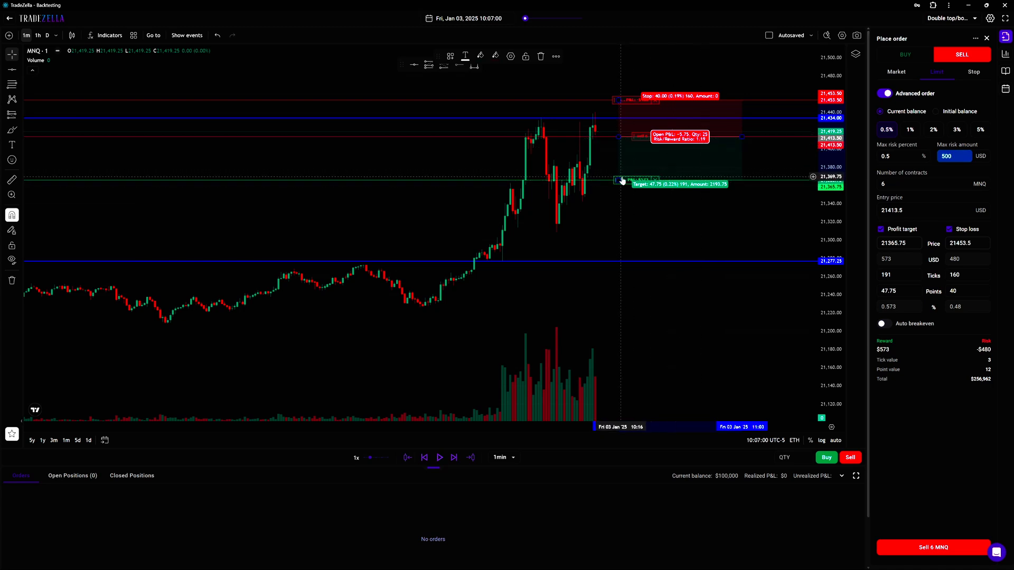
drag(619, 180, 619, 209)
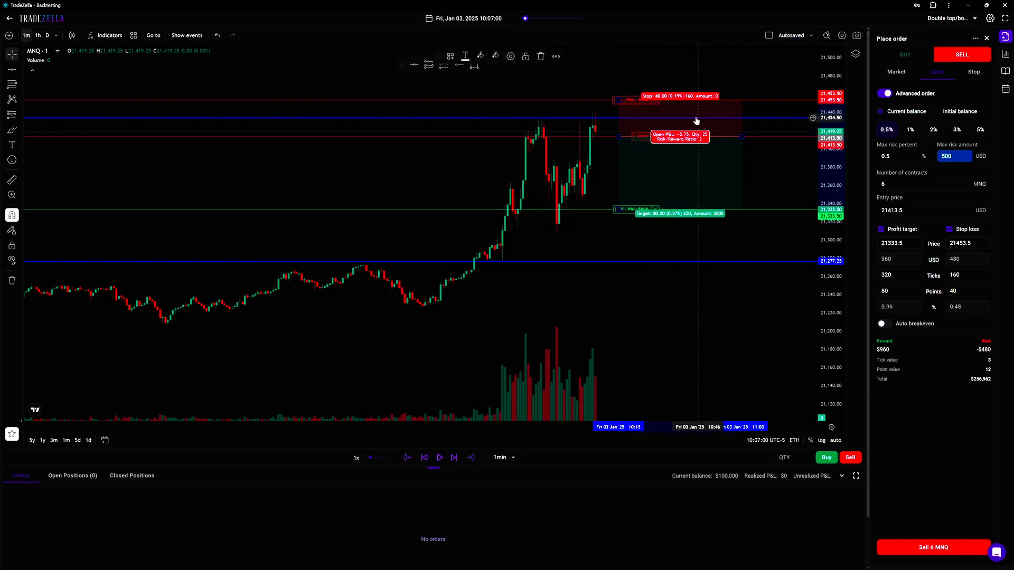
click(938, 547)
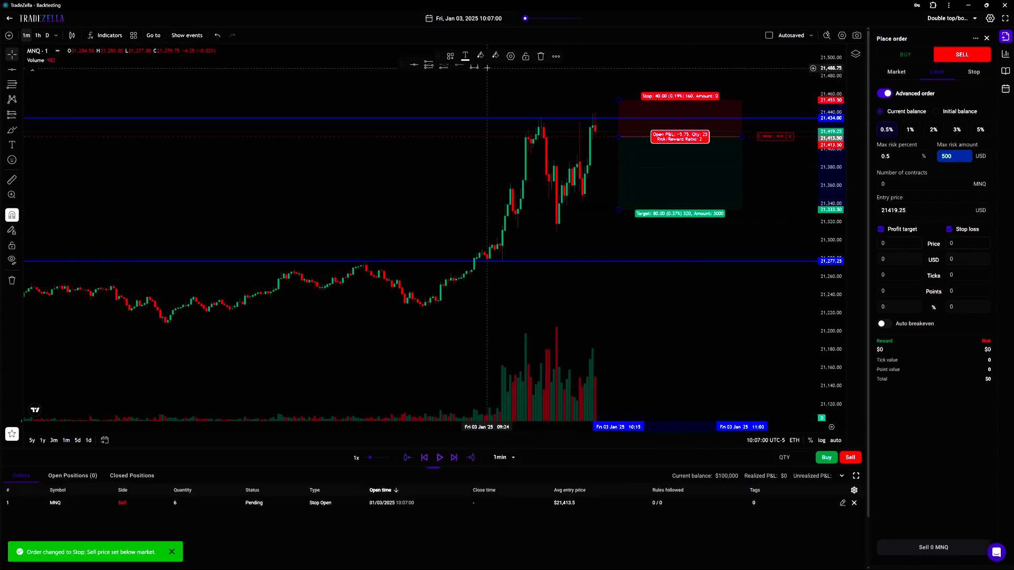
- Advance the replay to 10:17 to play out the short trade, and delete the short position drawing from the chart
click(454, 458)
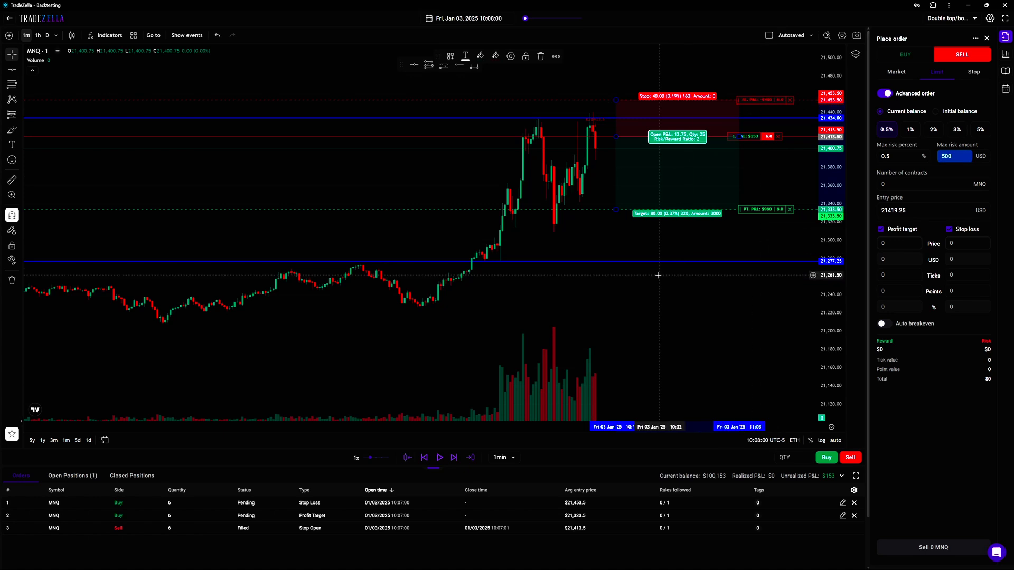
click(453, 460)
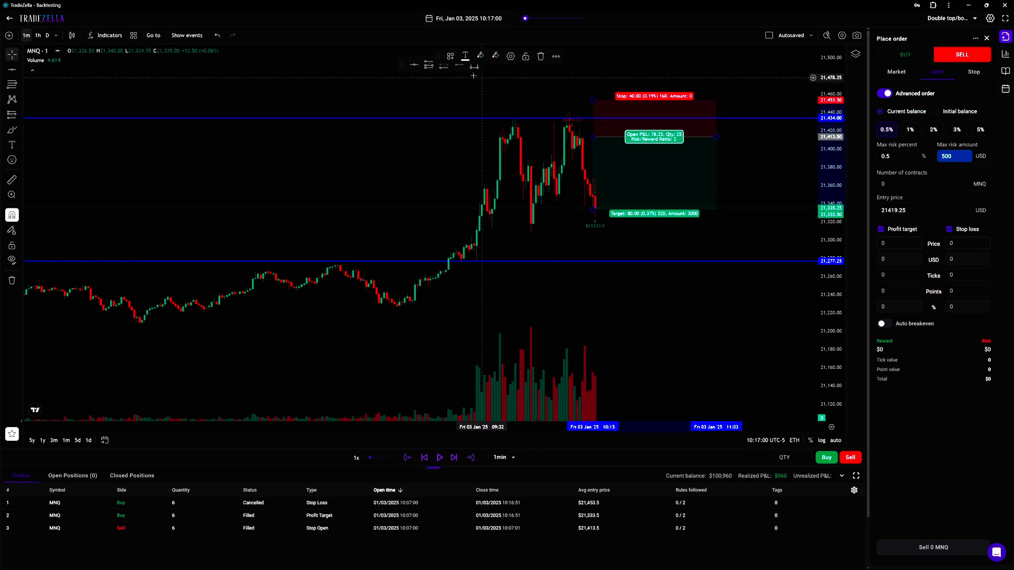
click(439, 91)
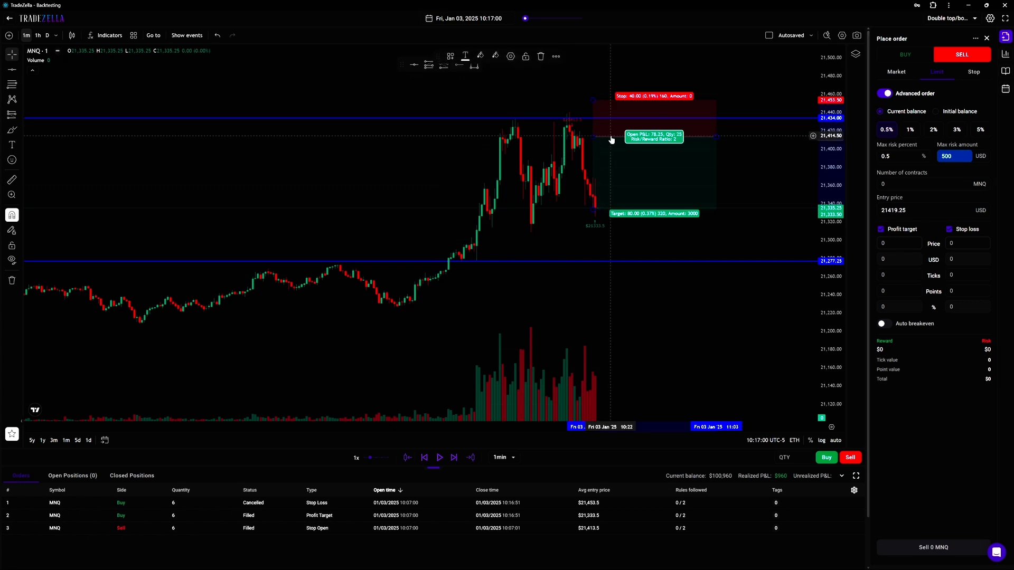
key(Delete)
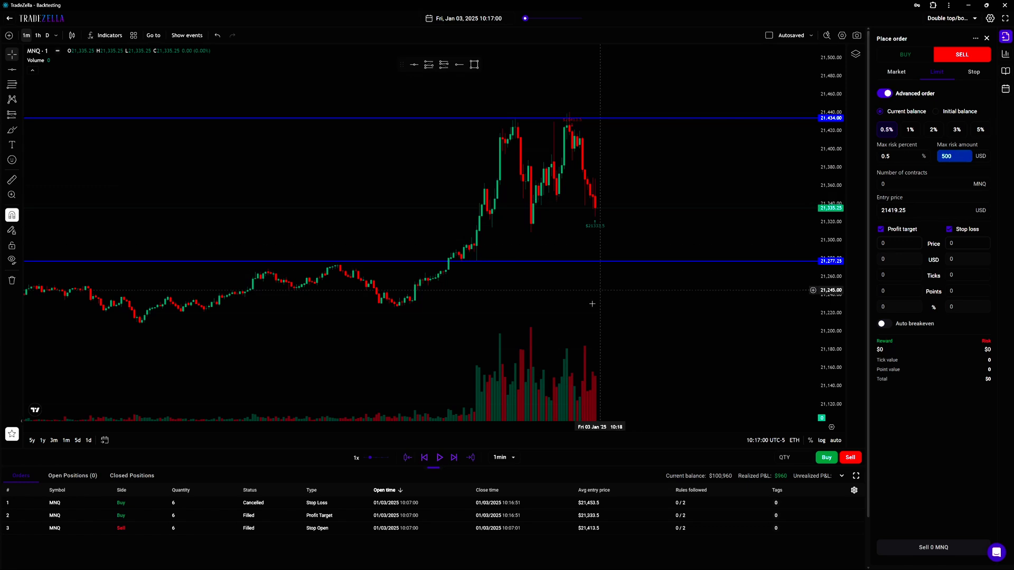
- Advance the replay one candle at a time to 10:23, watching price around the lower line for a double bottom
click(454, 458)
click(454, 458)
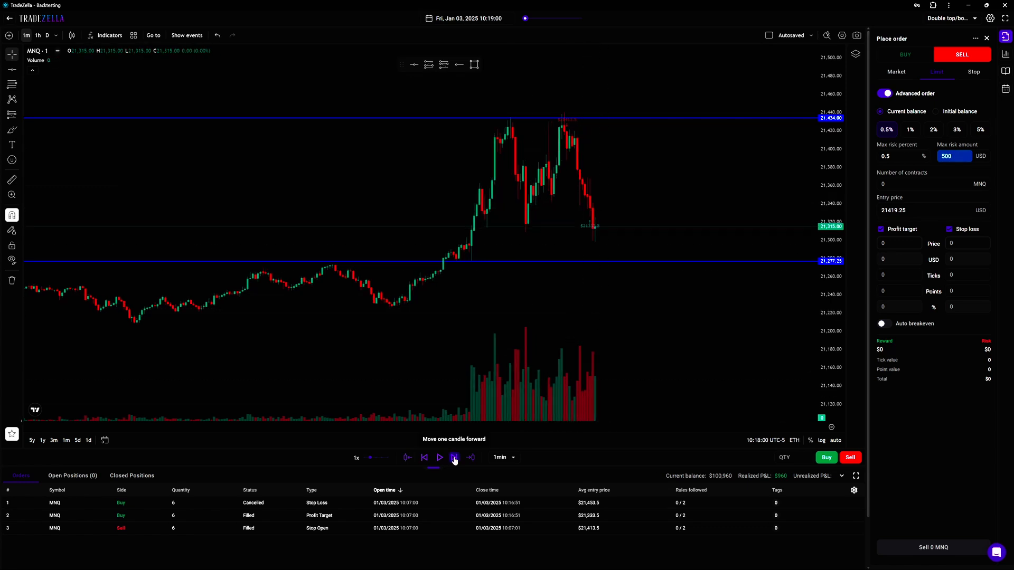
click(454, 459)
click(454, 458)
click(454, 458)
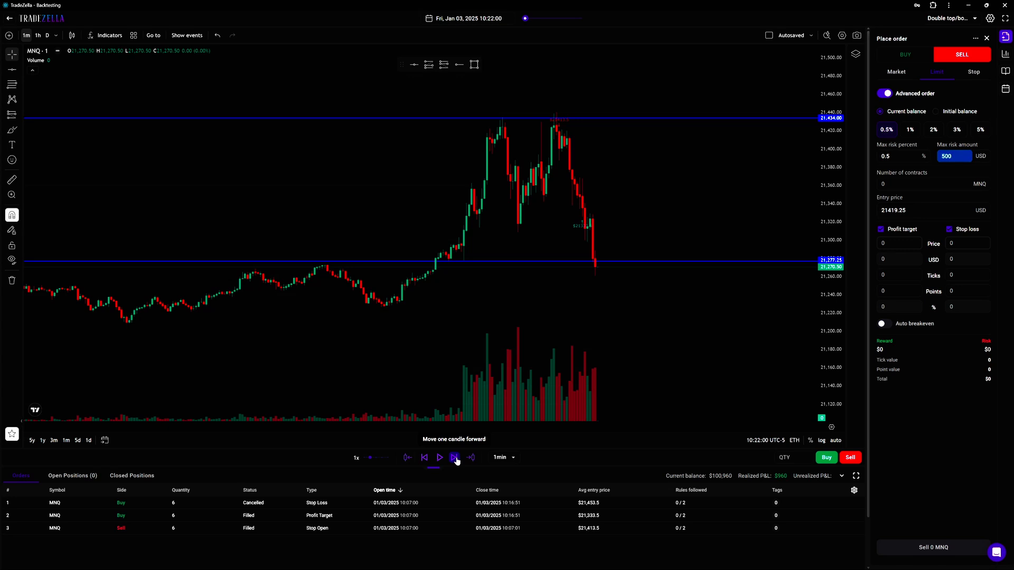
click(455, 458)
- Advance the replay candle by candle past 10:32 to watch how price reacts after touching the lower line
click(455, 459)
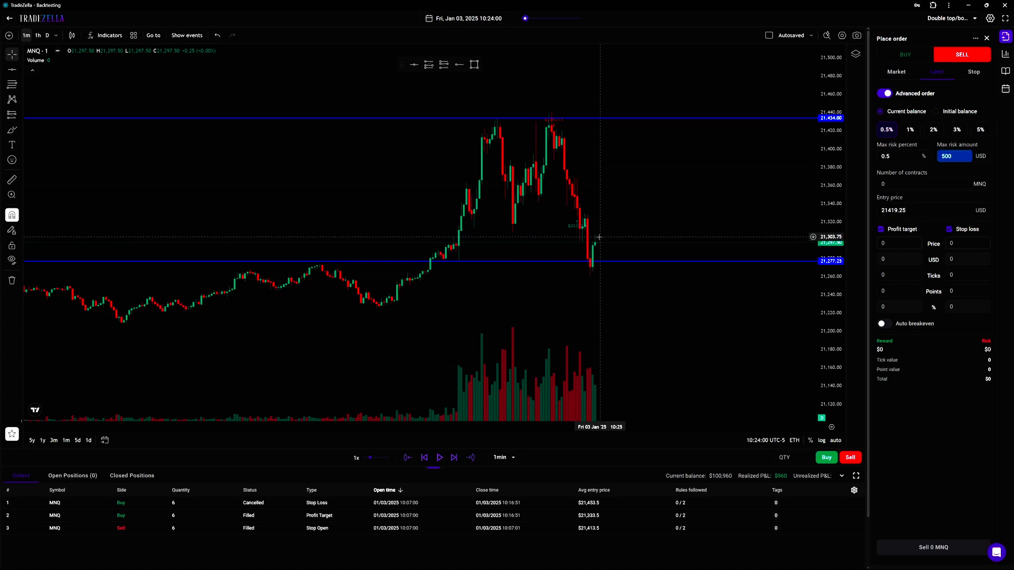
click(452, 458)
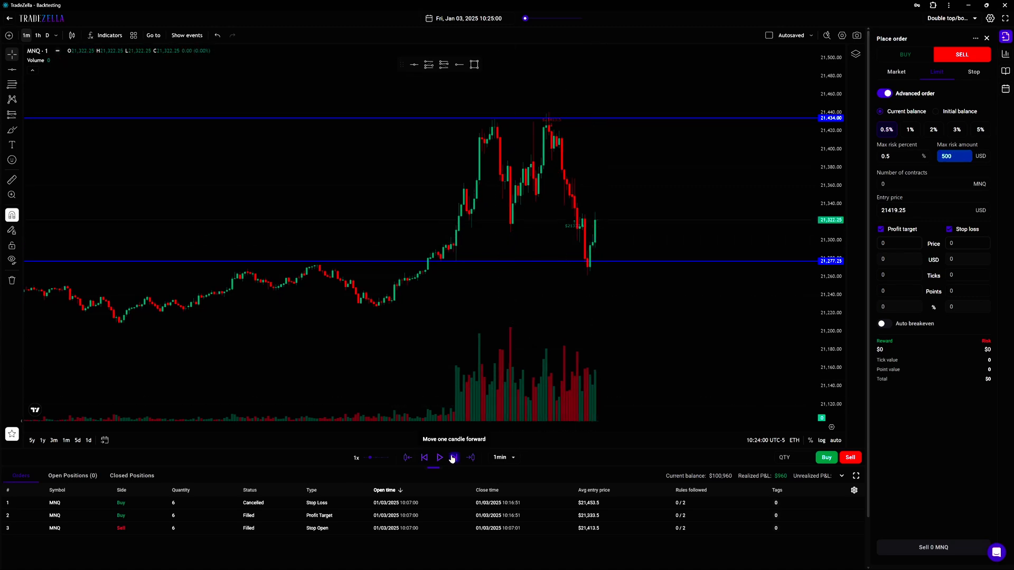
click(452, 458)
click(452, 458)
click(452, 458)
click(453, 458)
click(453, 458)
click(452, 458)
click(452, 458)
click(453, 458)
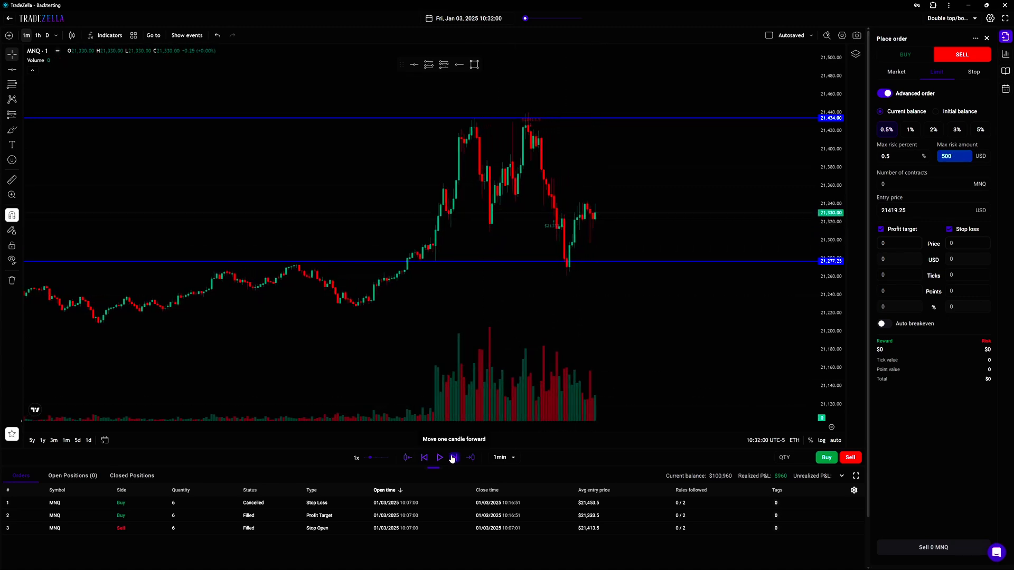
click(453, 457)
click(453, 458)
click(452, 458)
click(453, 458)
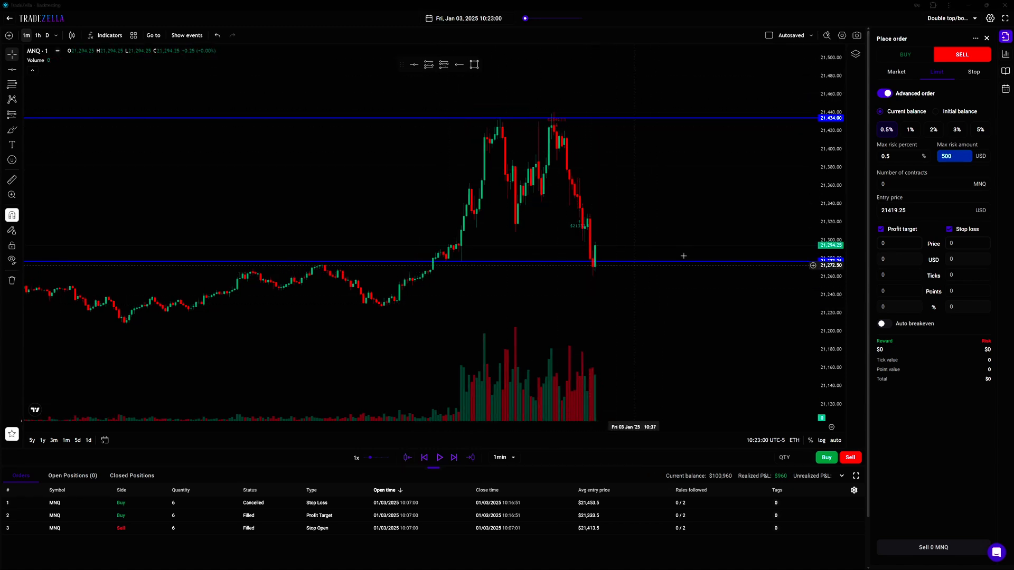
- Draw a long position with entry 21,299.75, stop 21,257.25 and target 21,385.25, and submit the buy order for 5 MNQ
click(428, 65)
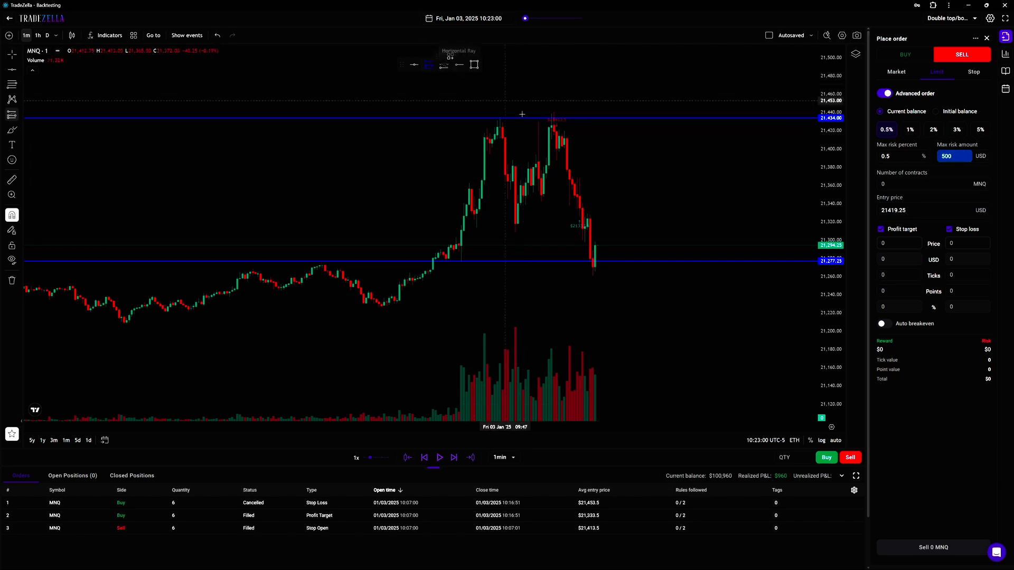
click(638, 240)
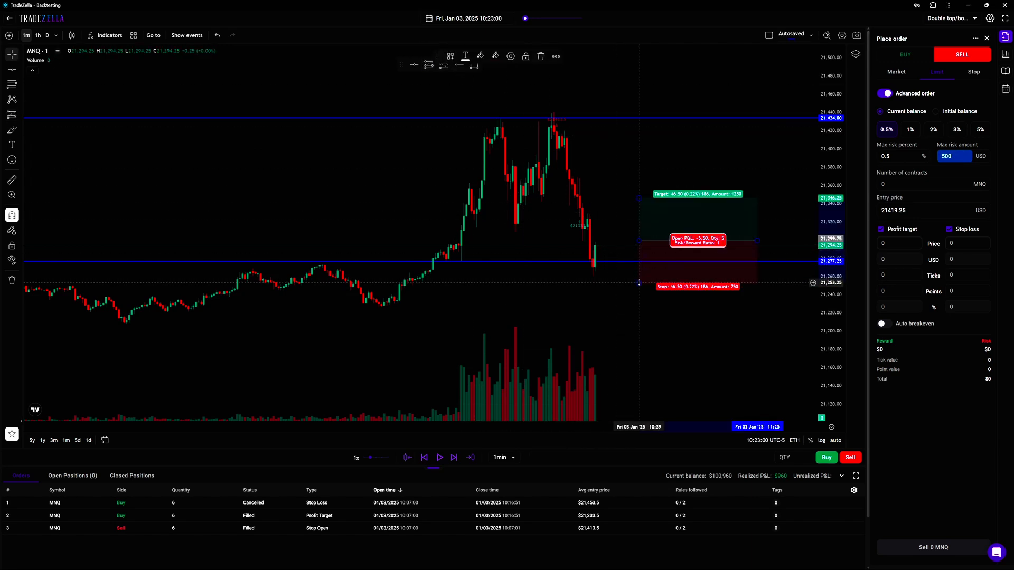
drag(639, 283, 641, 279)
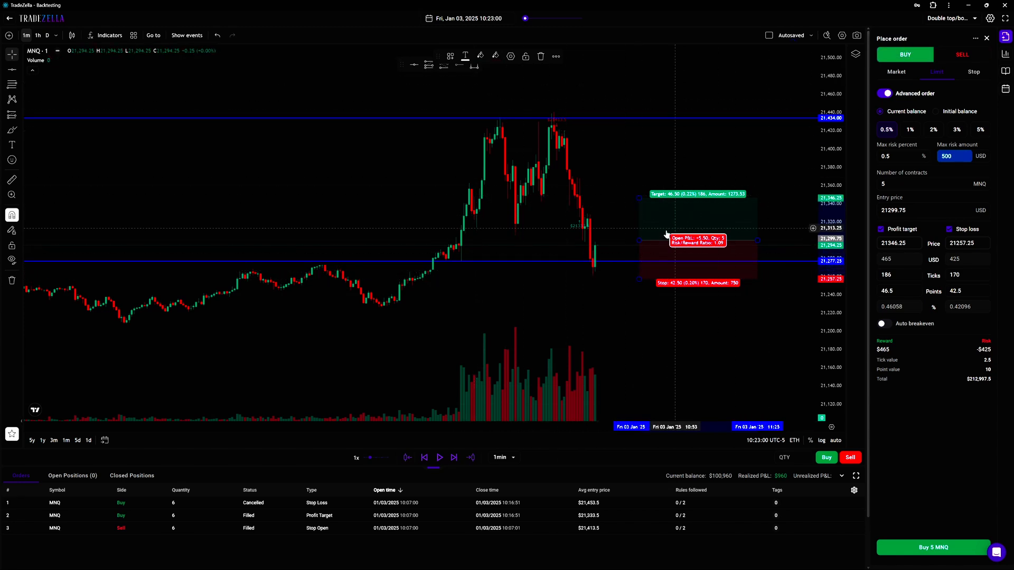
drag(652, 198, 652, 162)
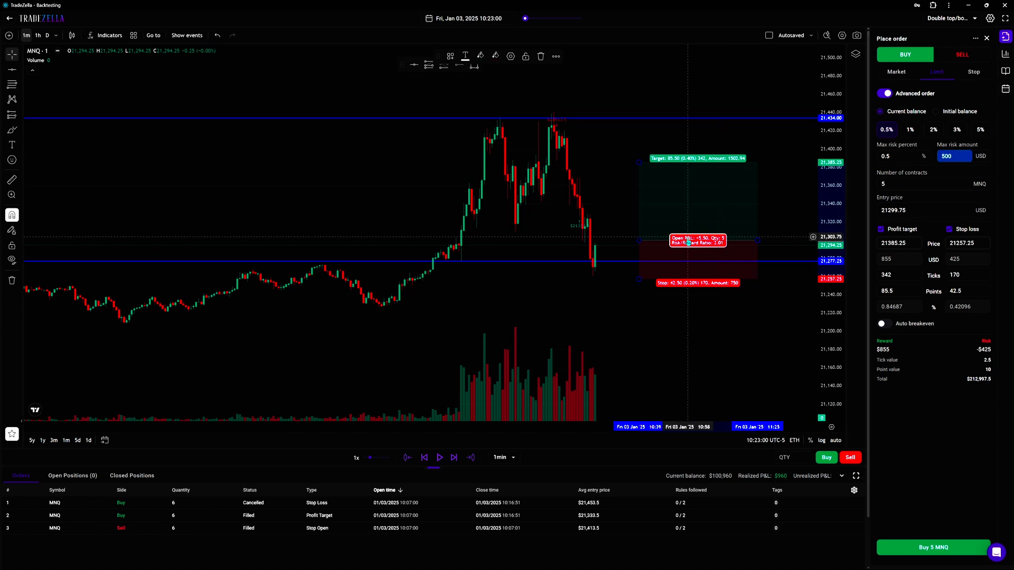
click(923, 547)
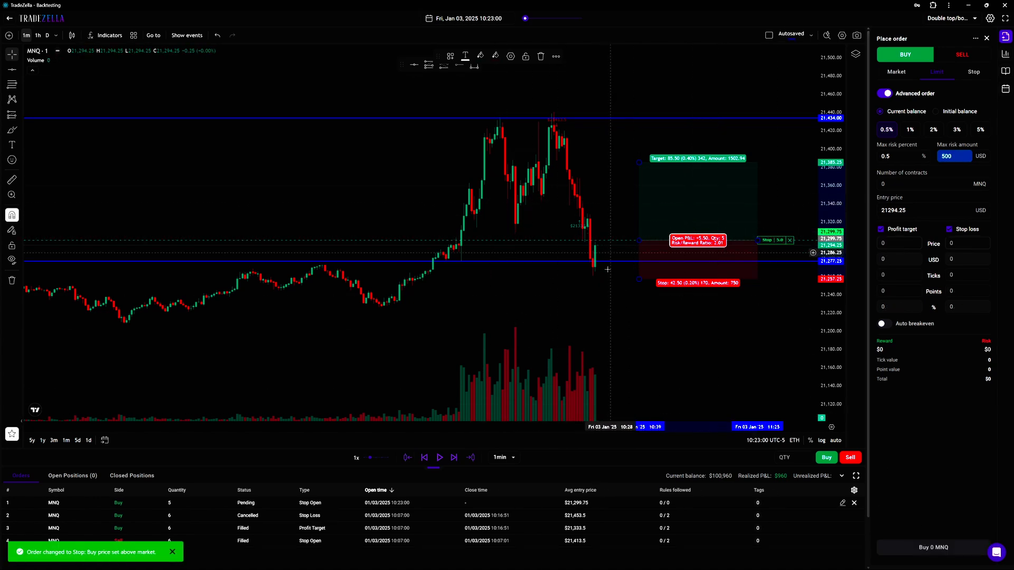
- Advance the replay one candle at a time past 10:44 to play out the long trade, keeping the 1-minute step
click(454, 458)
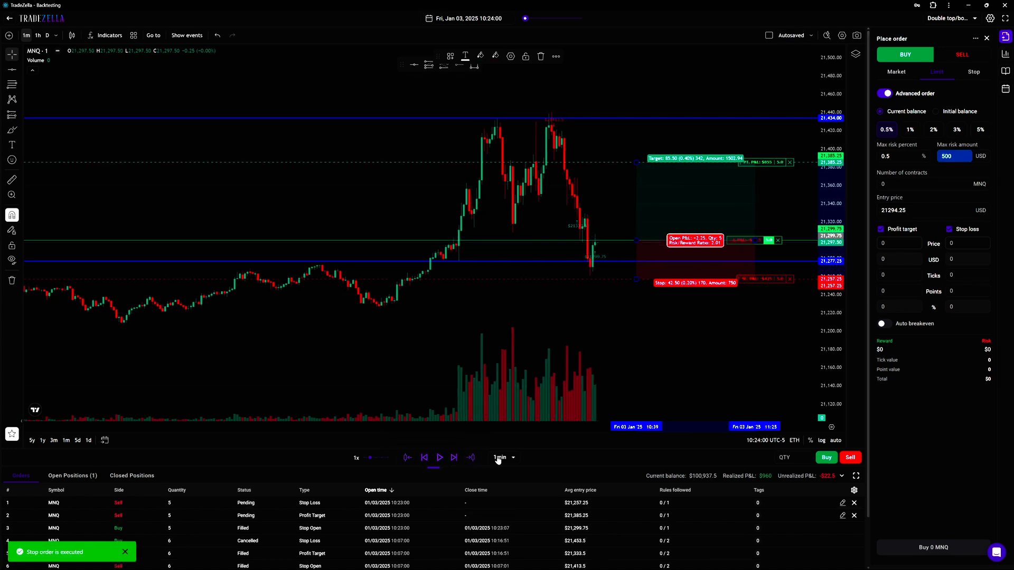
click(513, 459)
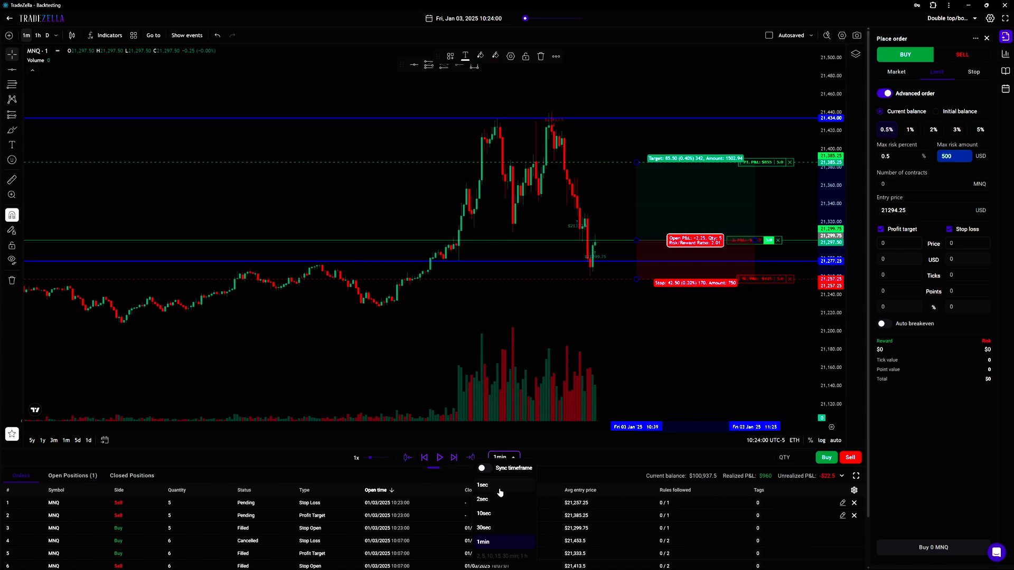
click(557, 462)
click(455, 458)
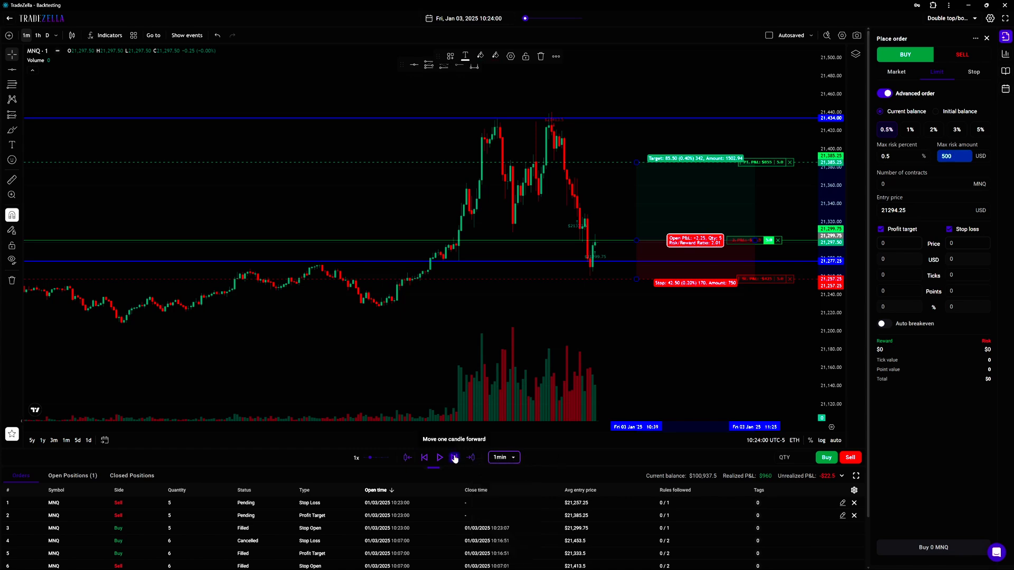
click(454, 459)
click(455, 458)
click(454, 458)
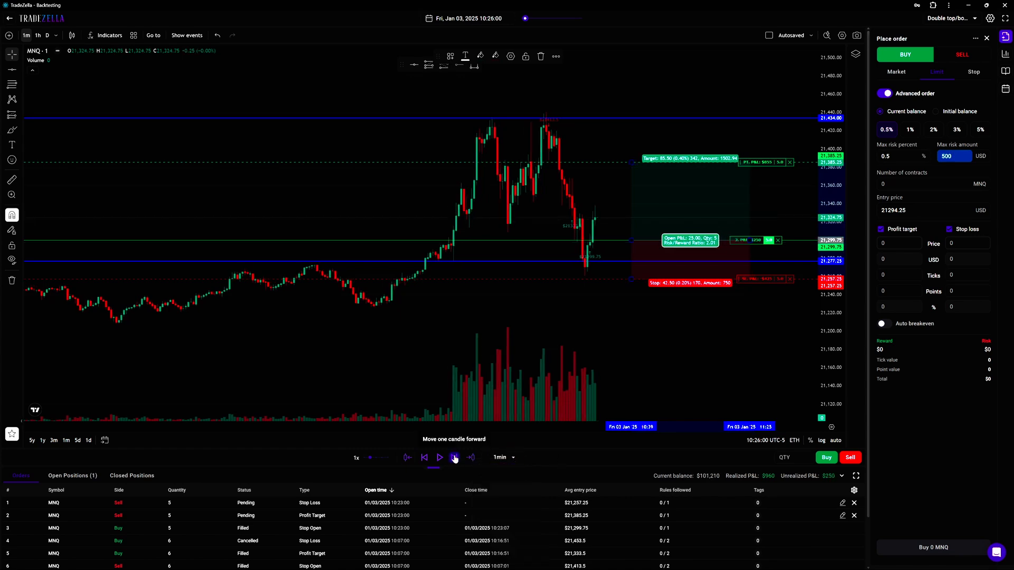
click(455, 458)
click(455, 458)
click(455, 458)
click(455, 459)
click(455, 459)
click(454, 458)
click(454, 459)
click(455, 459)
click(455, 458)
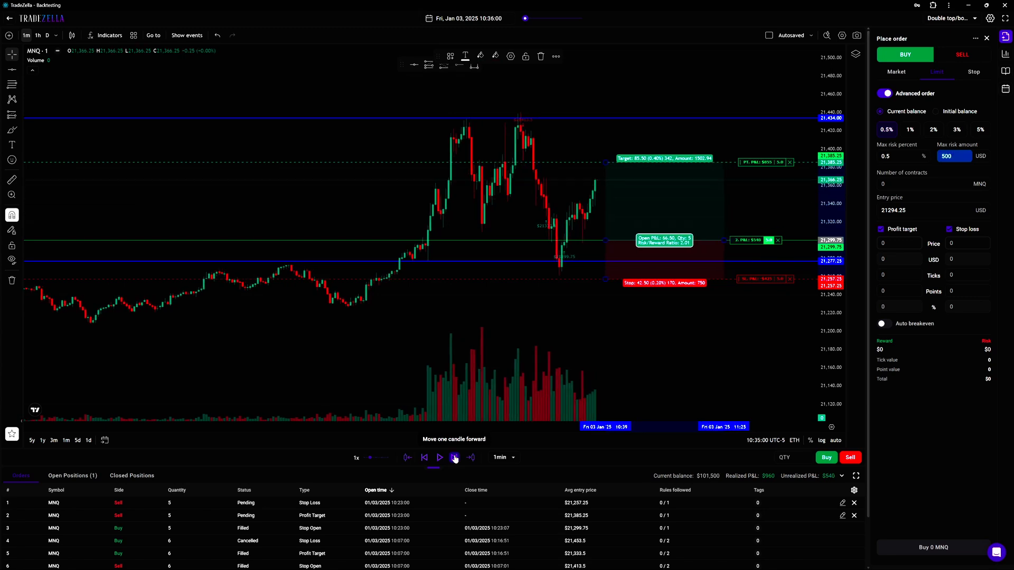
click(454, 459)
click(455, 459)
click(455, 459)
click(455, 458)
double_click(455, 459)
click(455, 459)
click(455, 458)
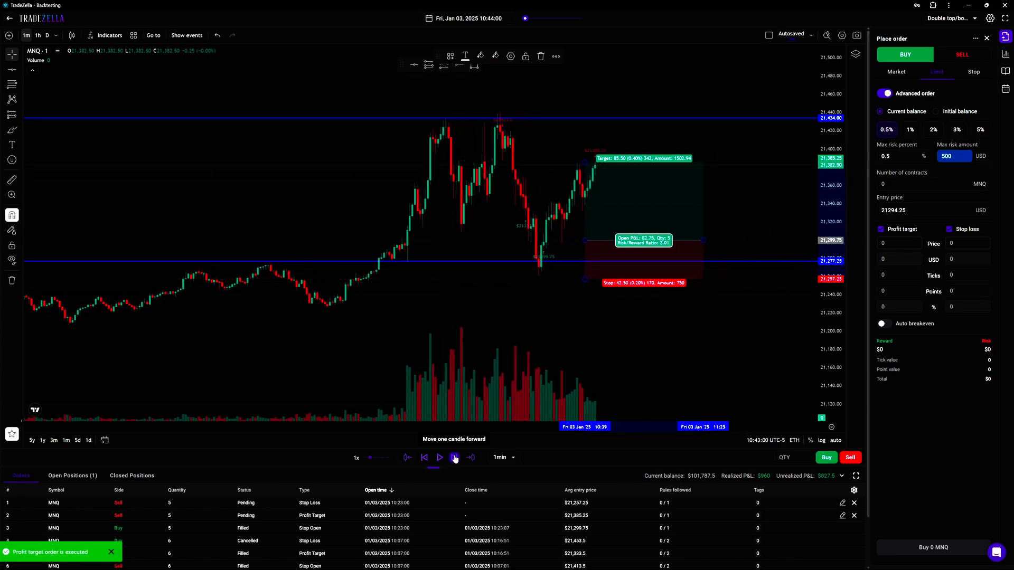
click(455, 459)
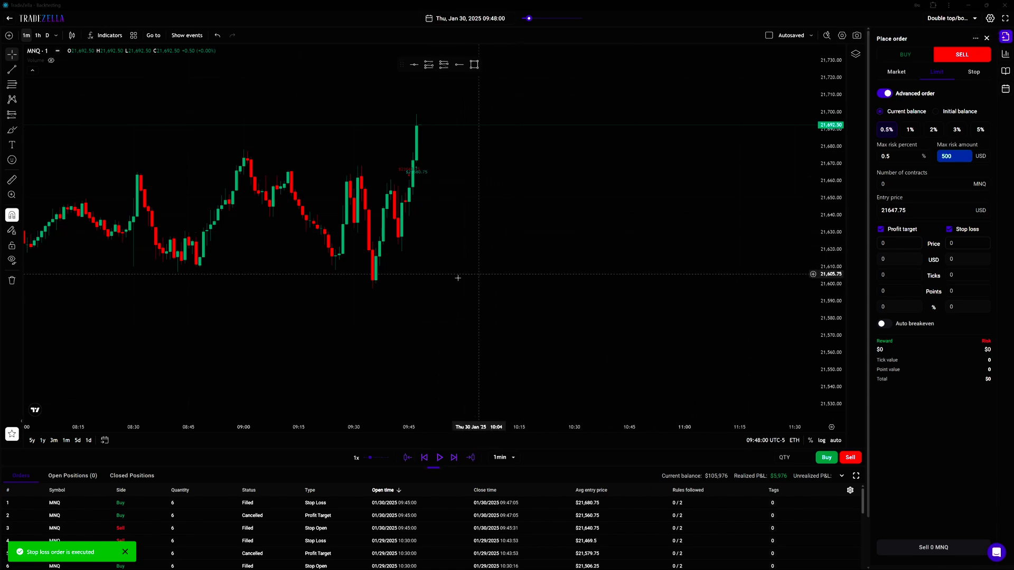
- Open the session statistics and review the income, trading calendar, trade counts and performance metrics
click(1005, 56)
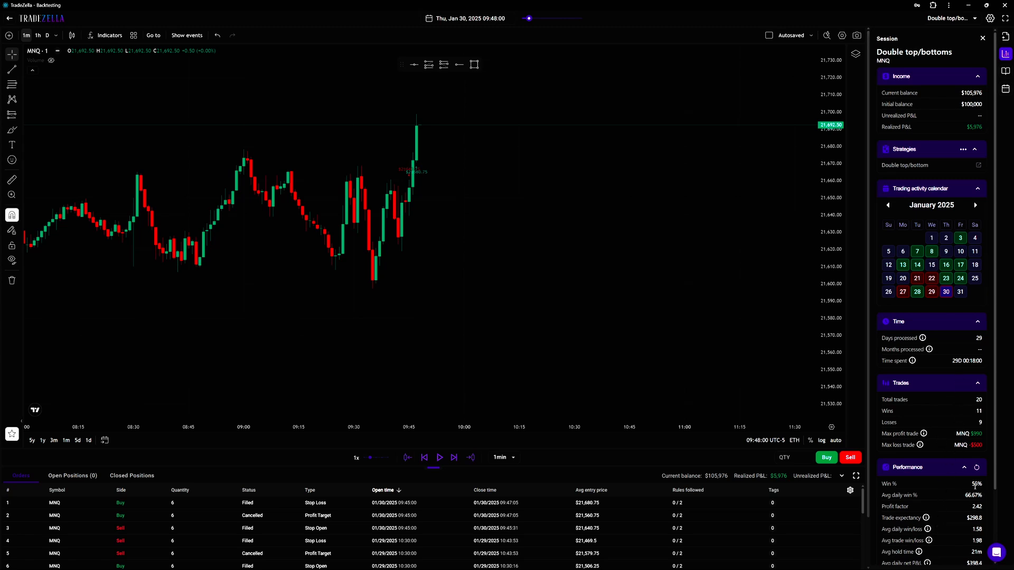
scroll(975, 486, down, 2)
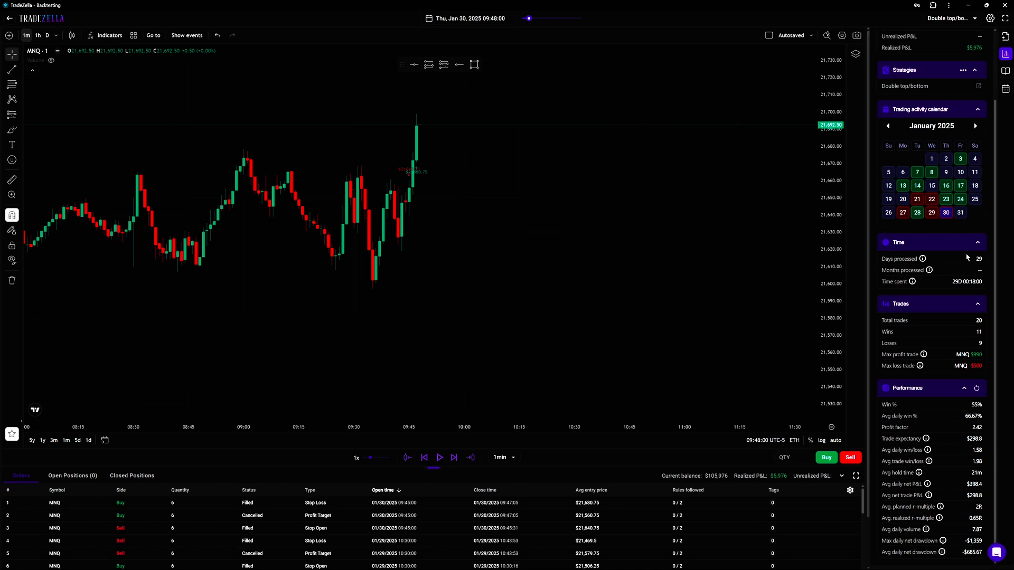
scroll(967, 257, up, 3)
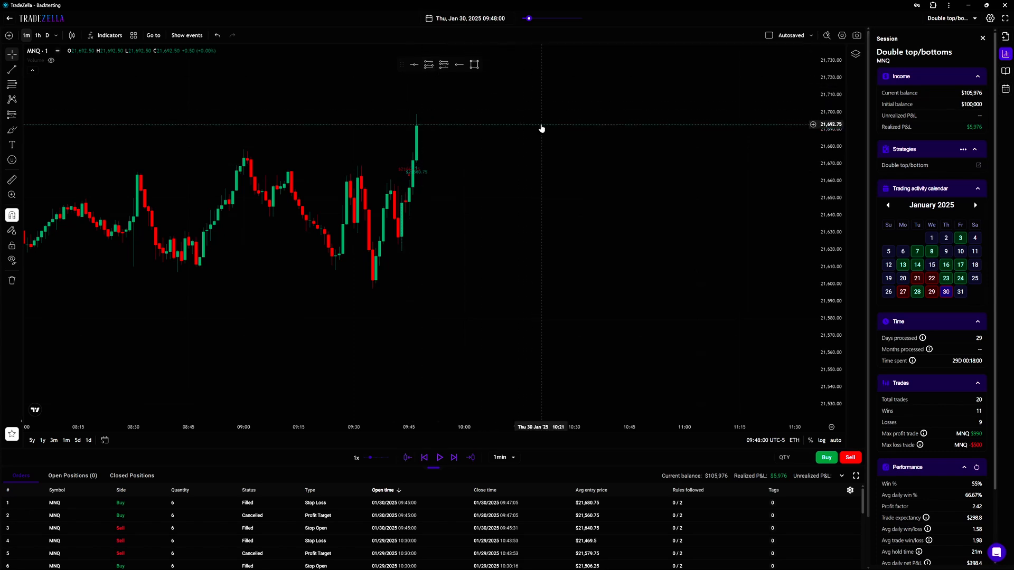
- Move the replay to Monday, February 3, 2025 at 09:48
click(462, 20)
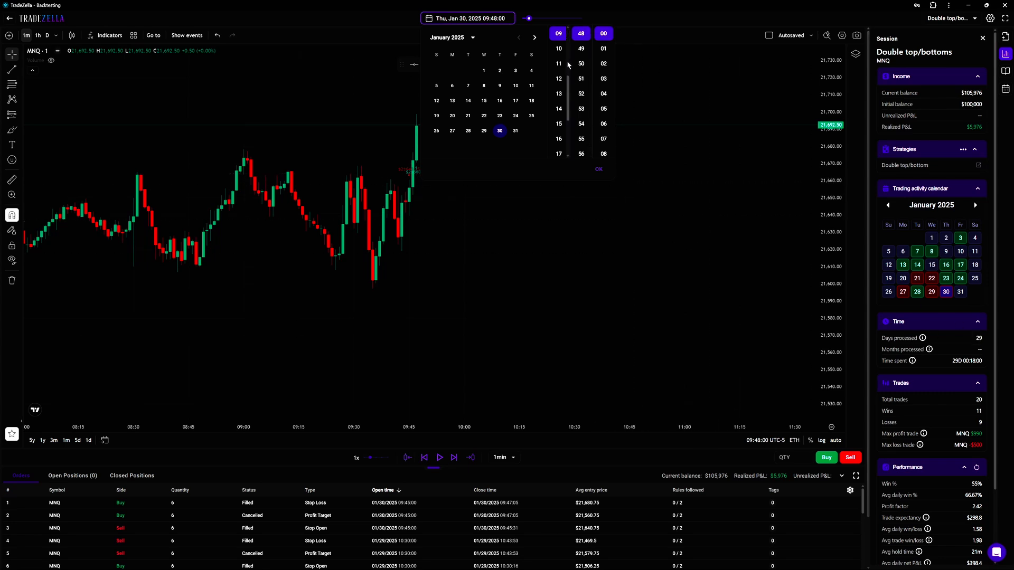
click(534, 38)
click(453, 89)
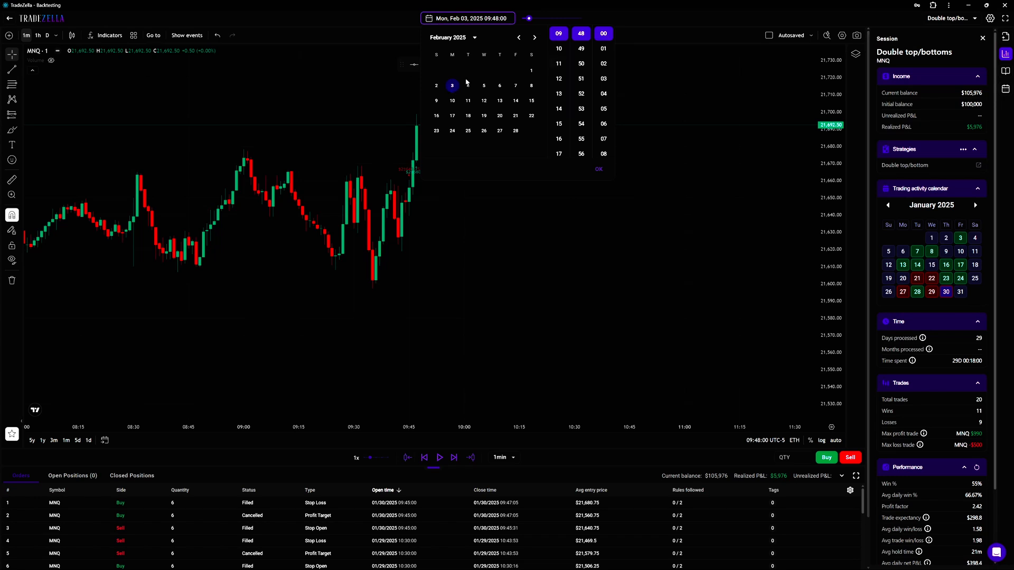
click(599, 169)
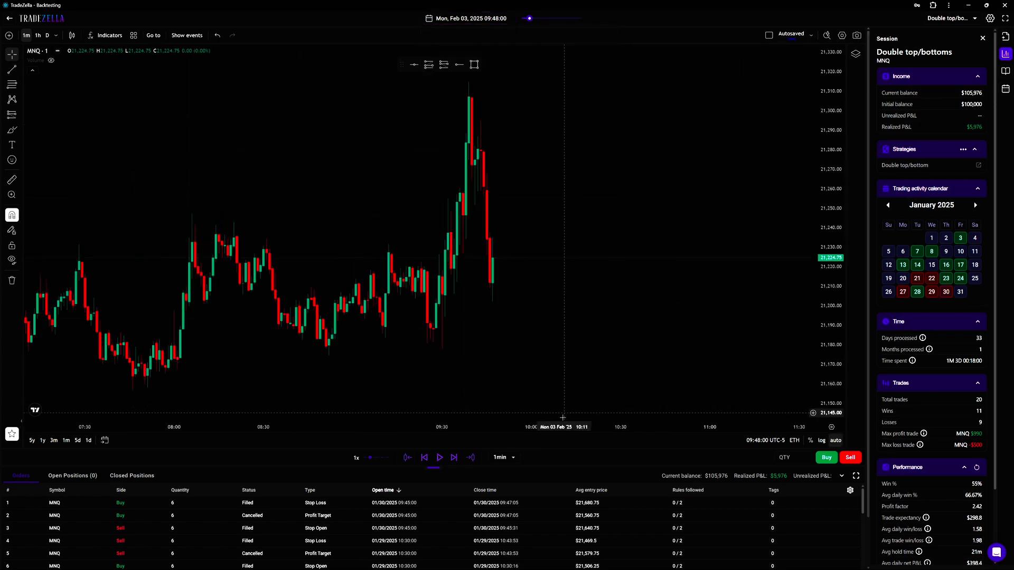
- Advance the February 3 replay candle by candle to 10:42, watching for a double top or bottom setup
click(454, 458)
click(454, 458)
click(454, 458)
click(454, 458)
click(454, 458)
click(454, 458)
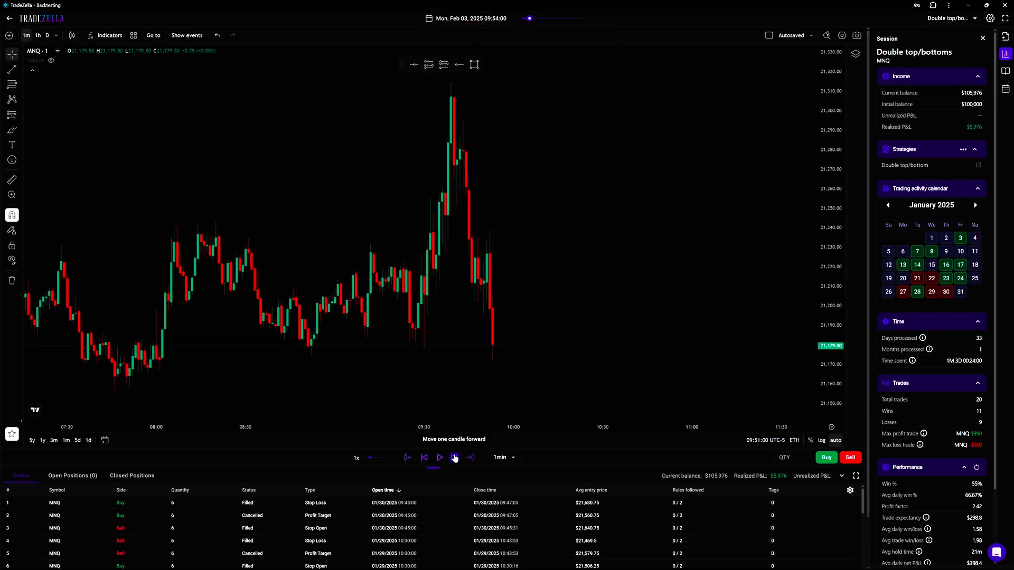
click(454, 458)
click(454, 458)
click(454, 458)
click(454, 458)
click(454, 458)
click(454, 458)
click(454, 458)
click(454, 458)
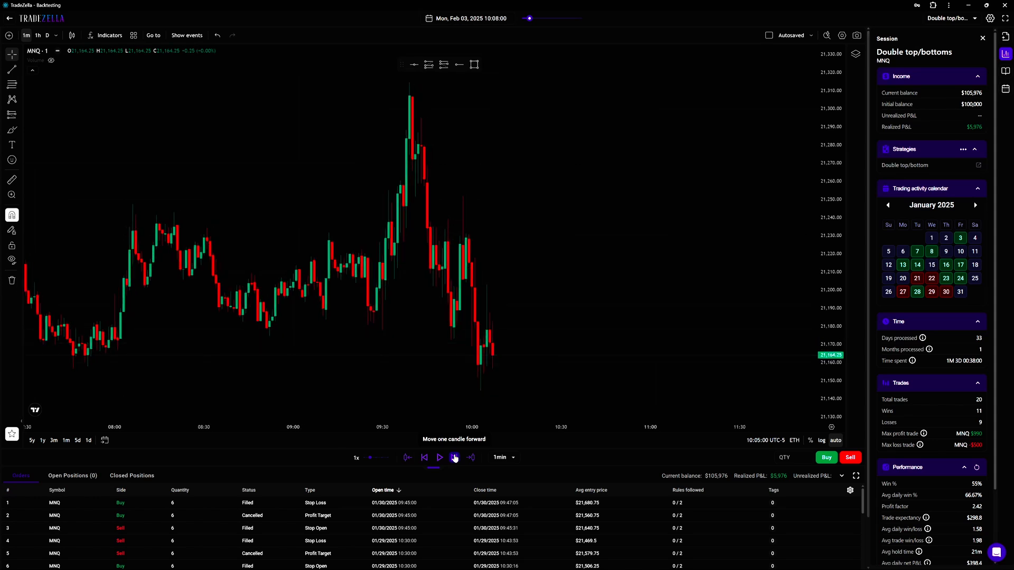
click(454, 457)
click(455, 458)
click(454, 458)
click(454, 458)
click(455, 457)
click(454, 458)
click(454, 458)
click(454, 458)
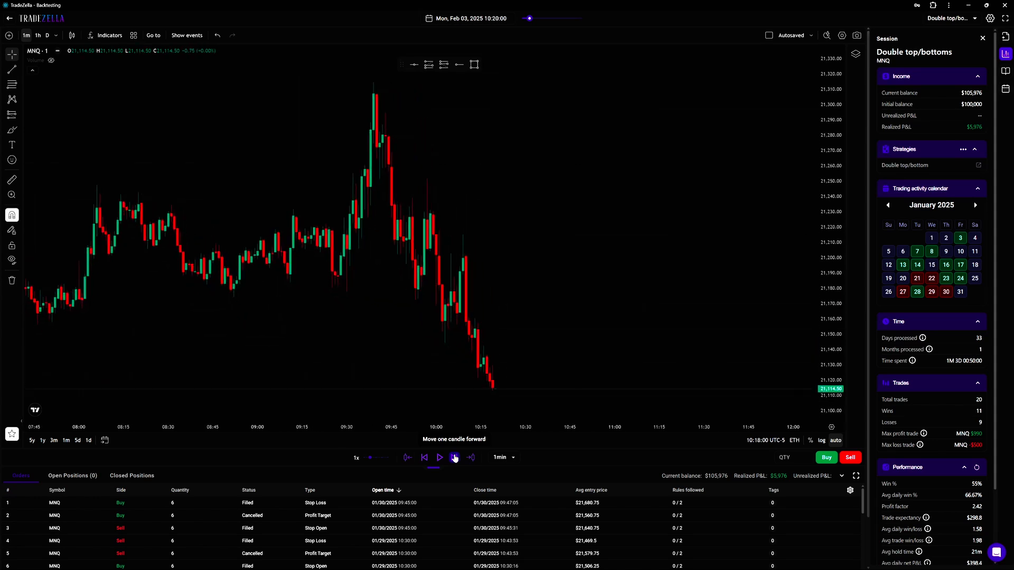
click(455, 457)
click(454, 457)
click(454, 457)
click(454, 458)
click(454, 458)
click(454, 458)
click(454, 458)
click(454, 458)
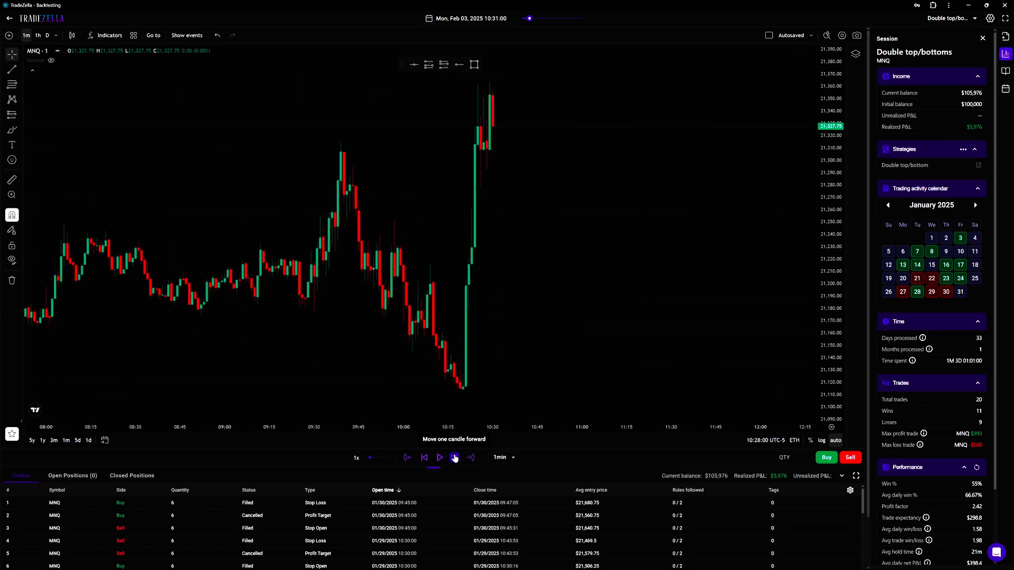
click(454, 458)
click(454, 458)
click(454, 458)
click(455, 458)
click(454, 458)
click(454, 458)
click(454, 458)
click(454, 458)
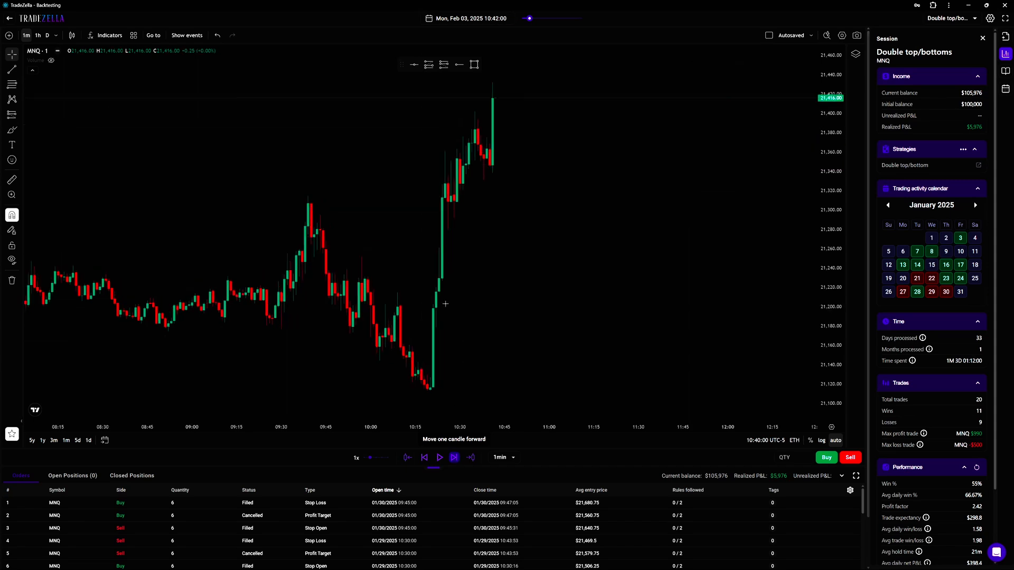
- Move the replay to Tuesday, February 4, 2025 at 10:42 and fit the chart to the candles
click(453, 19)
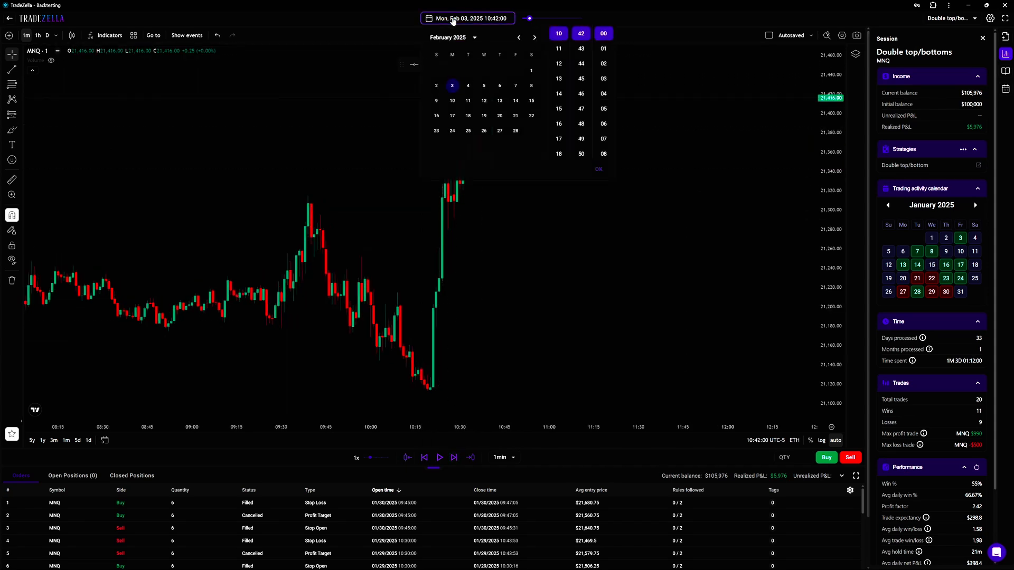
click(469, 86)
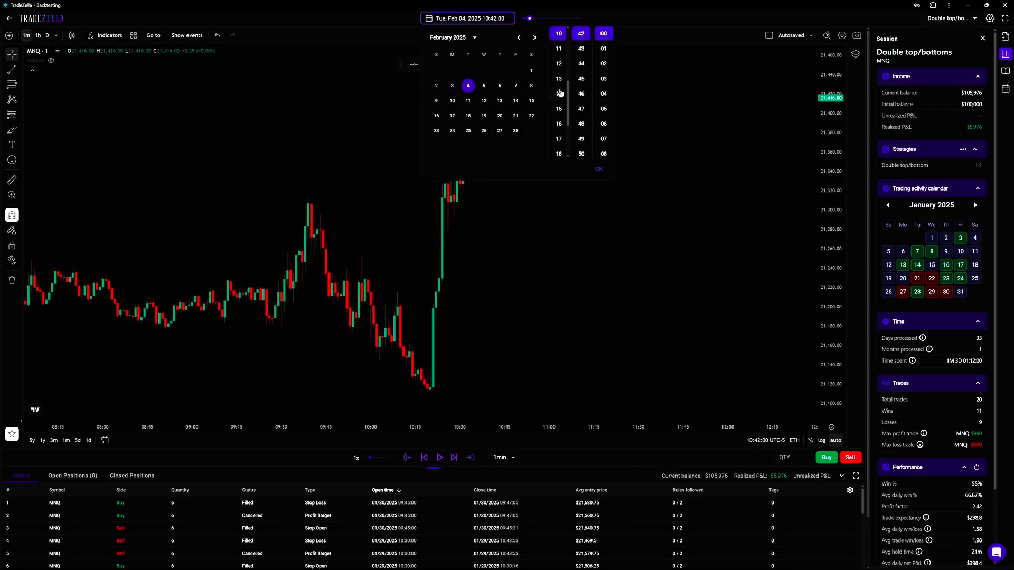
click(599, 170)
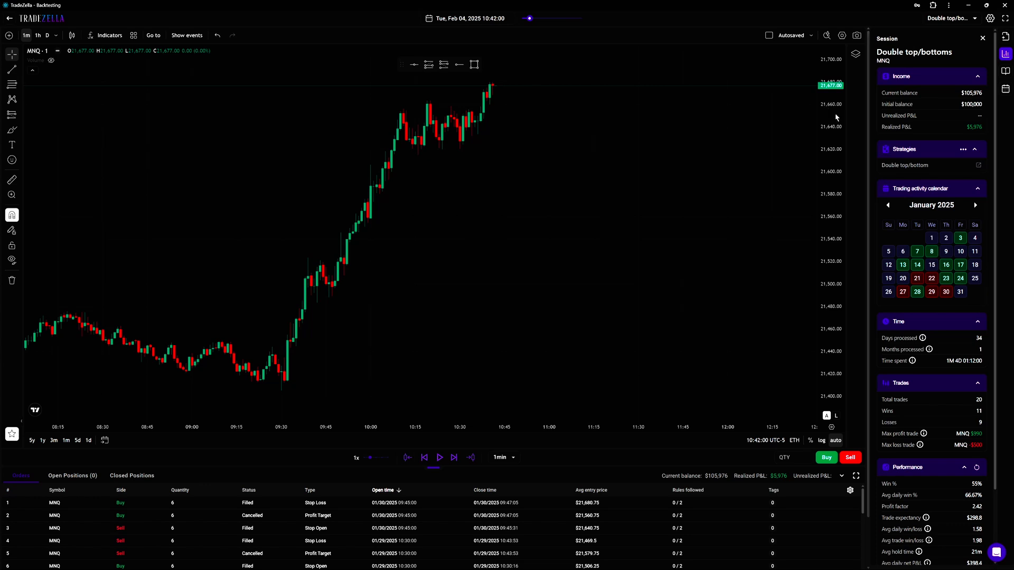
drag(632, 242, 686, 401)
drag(657, 201, 659, 277)
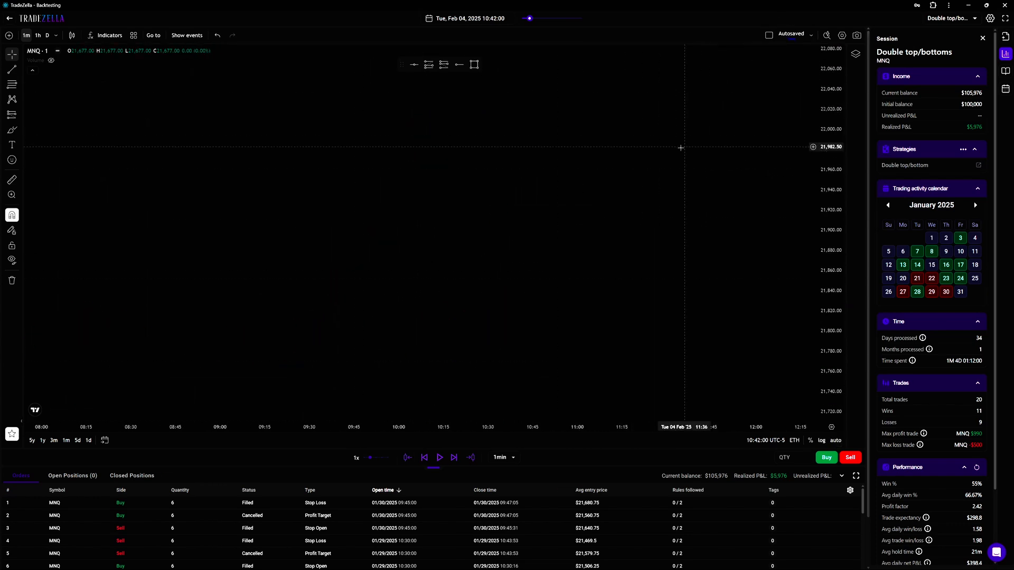
double_click(827, 148)
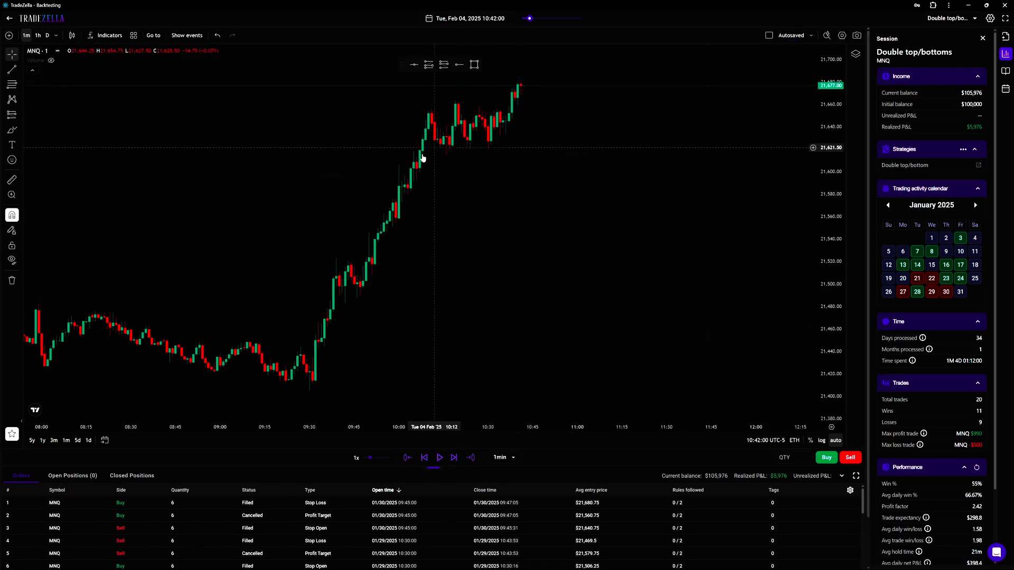
- Rewind the February 4 replay to 10:16 and advance it candle by candle to 10:22 to check for a double top
click(407, 458)
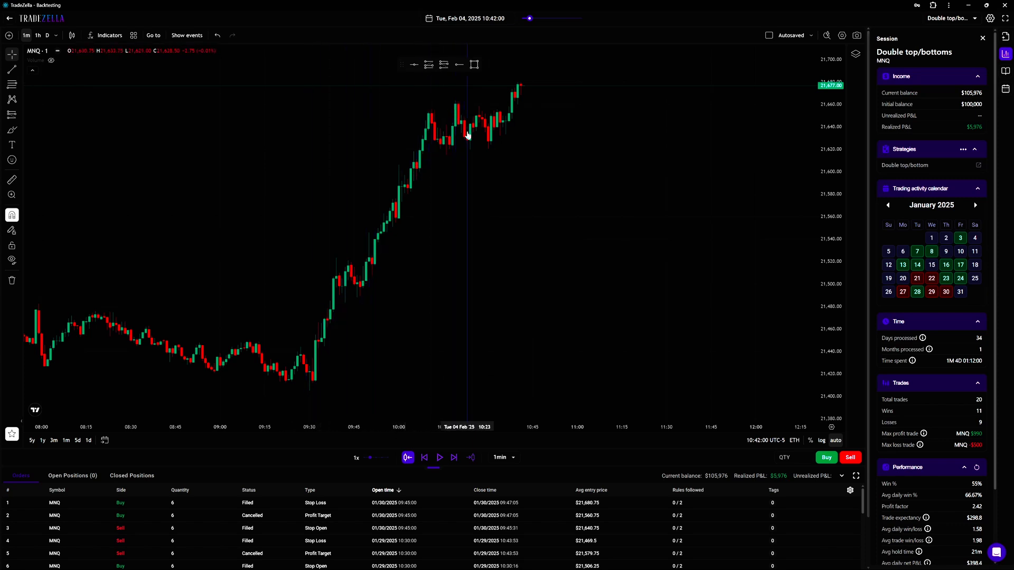
click(446, 148)
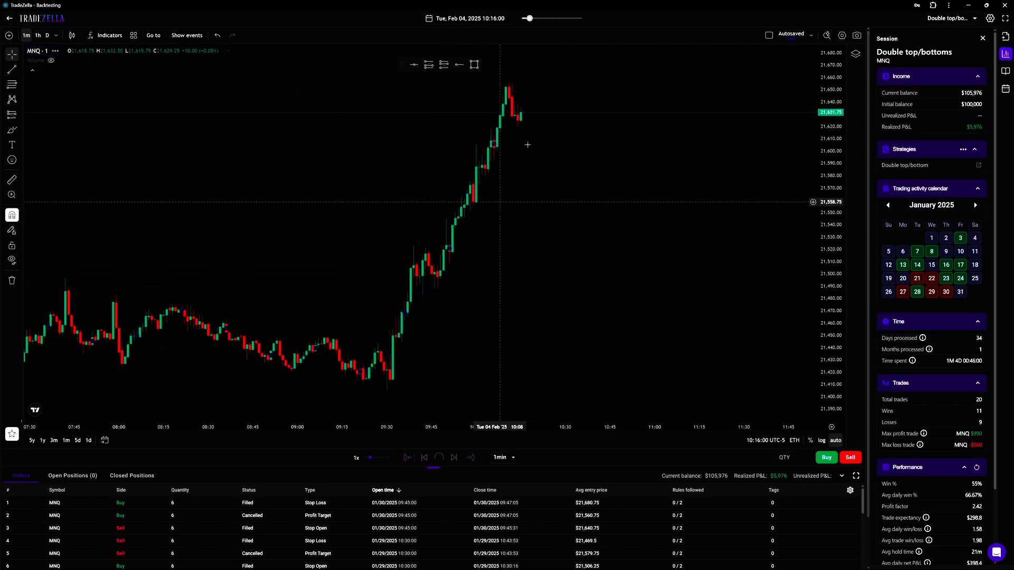
click(455, 458)
click(455, 457)
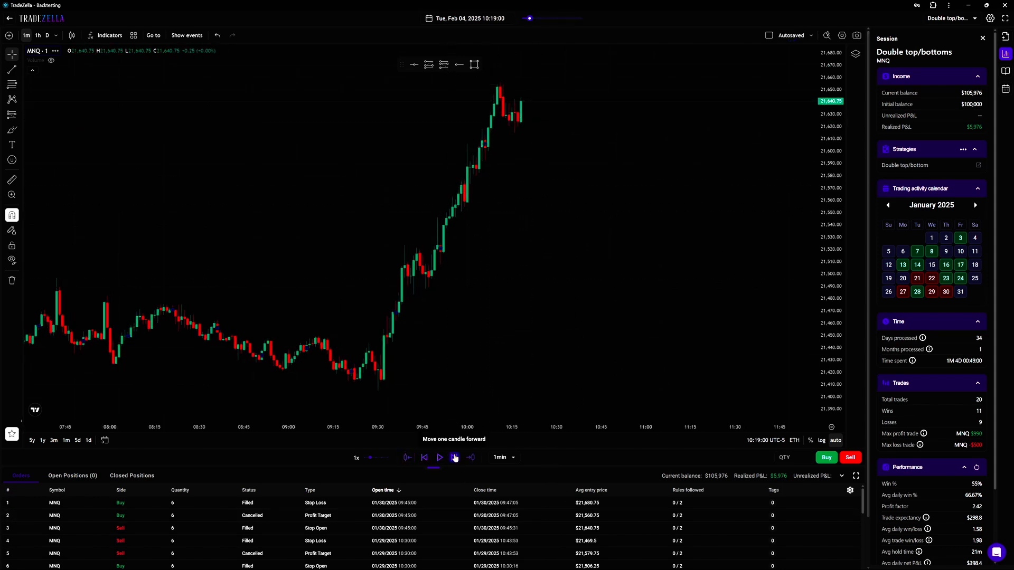
click(455, 457)
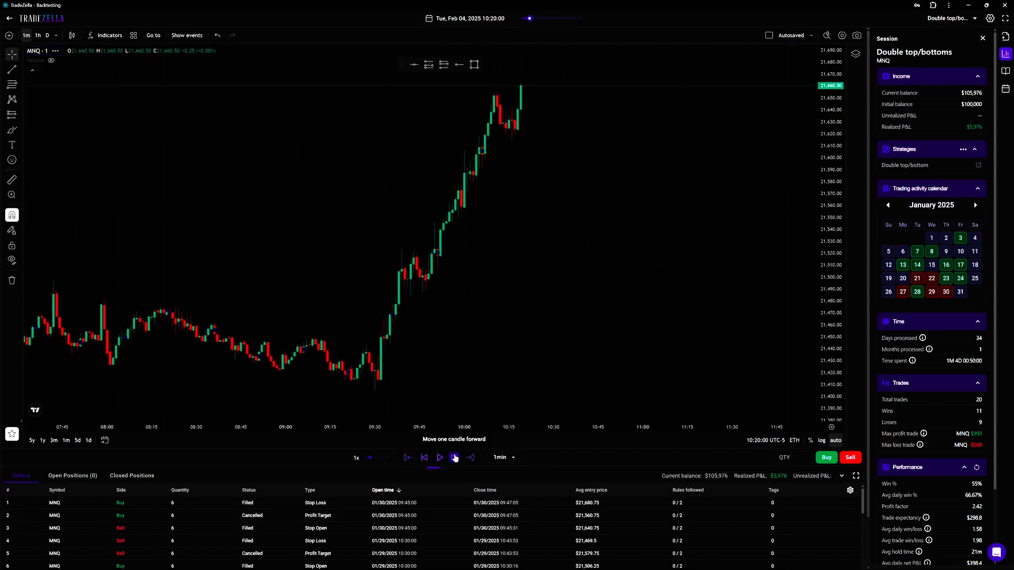
click(455, 458)
click(454, 457)
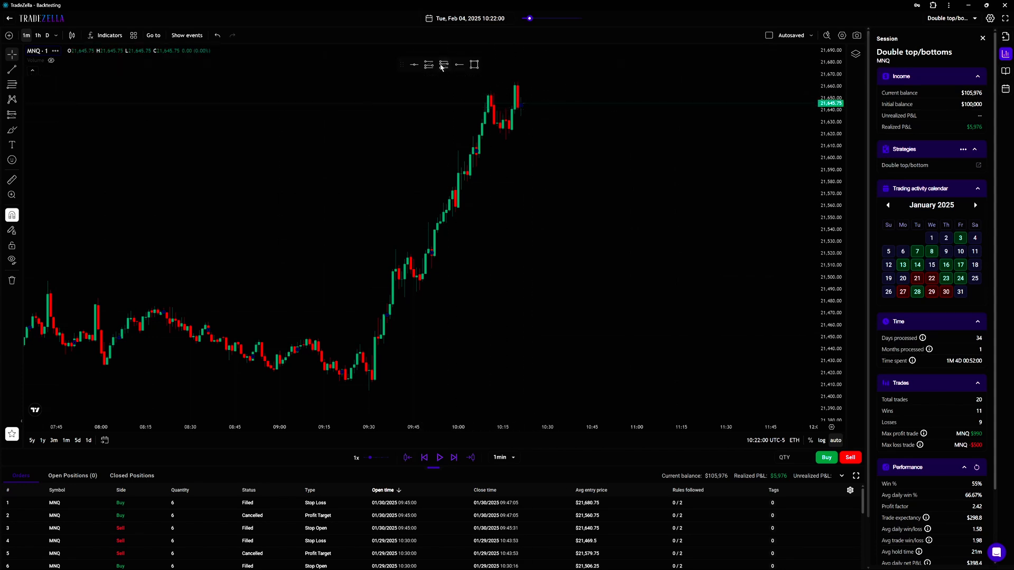
drag(826, 87, 826, 124)
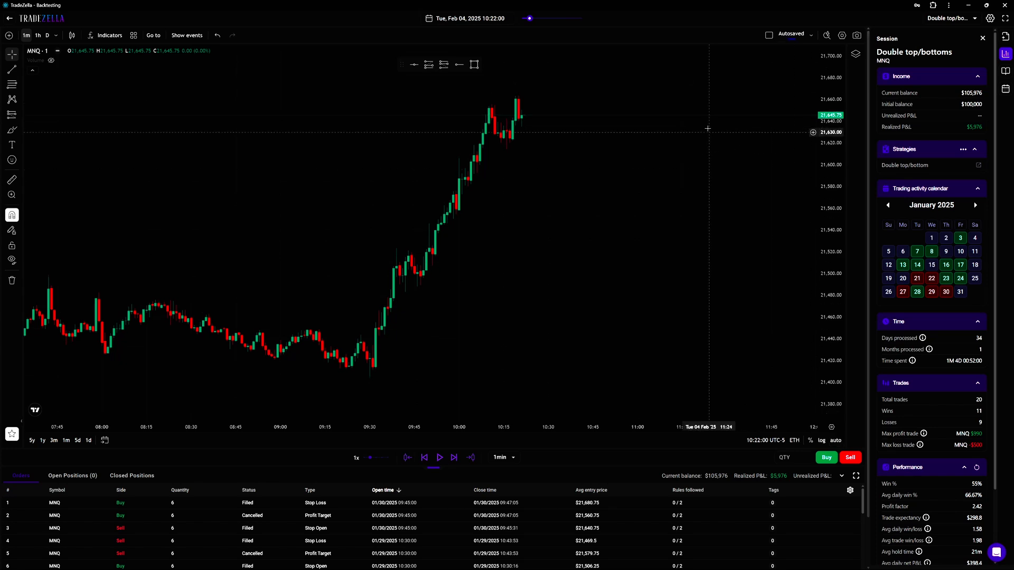
drag(598, 96, 532, 164)
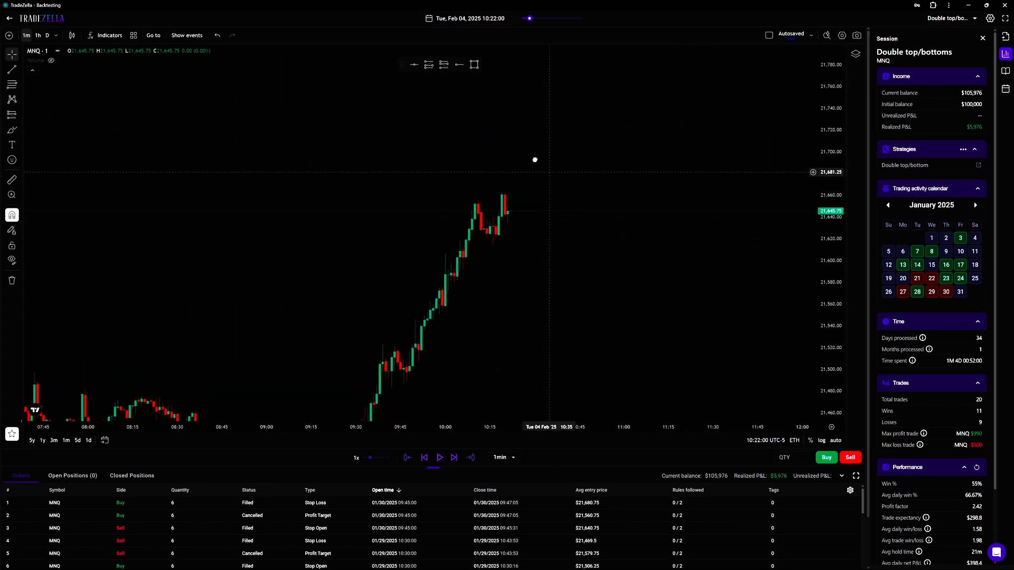
- Draw a 2:1 short position with entry about 21,638.75, stop about 21,683.50 and target about 21,549.25, and delete the drawing
click(429, 64)
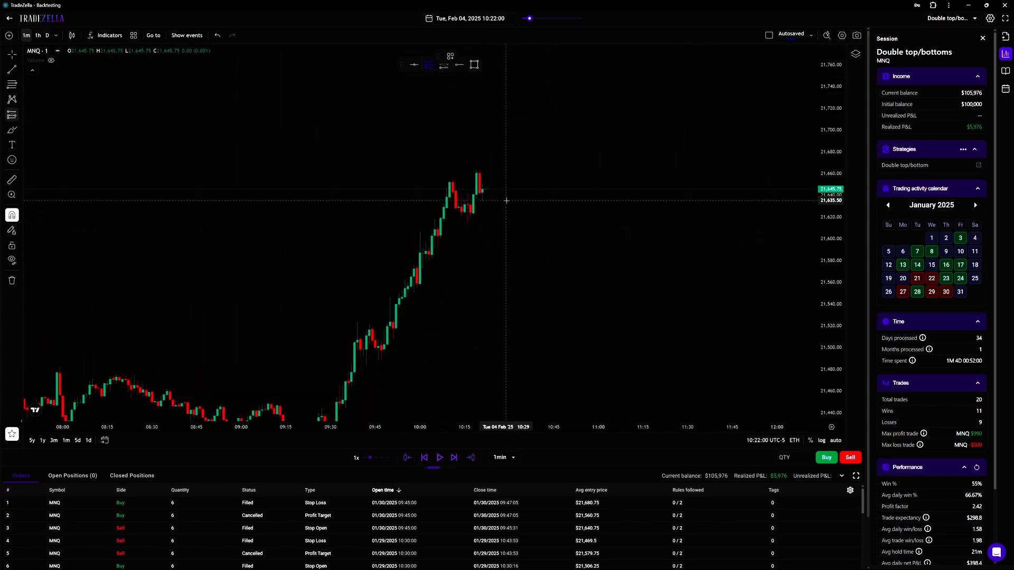
click(507, 197)
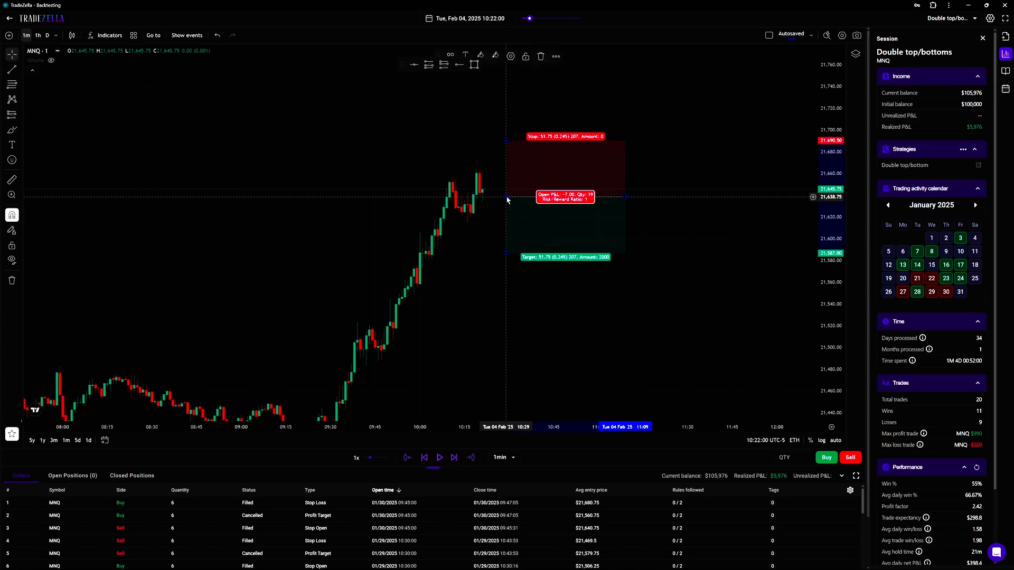
mouse_move(512, 150)
mouse_down()
mouse_move(512, 174)
mouse_move(509, 148)
mouse_up()
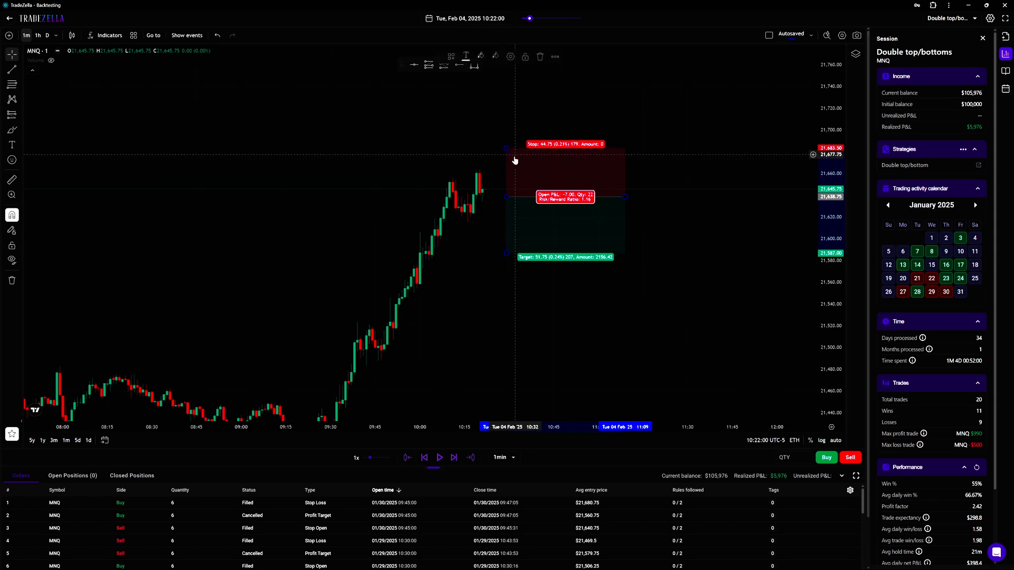
drag(523, 253, 526, 294)
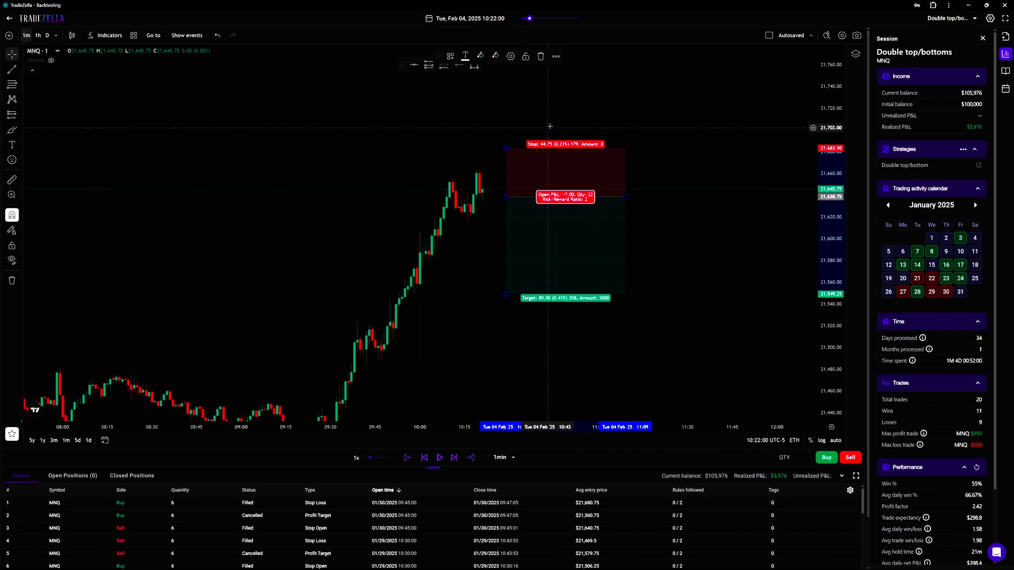
click(541, 57)
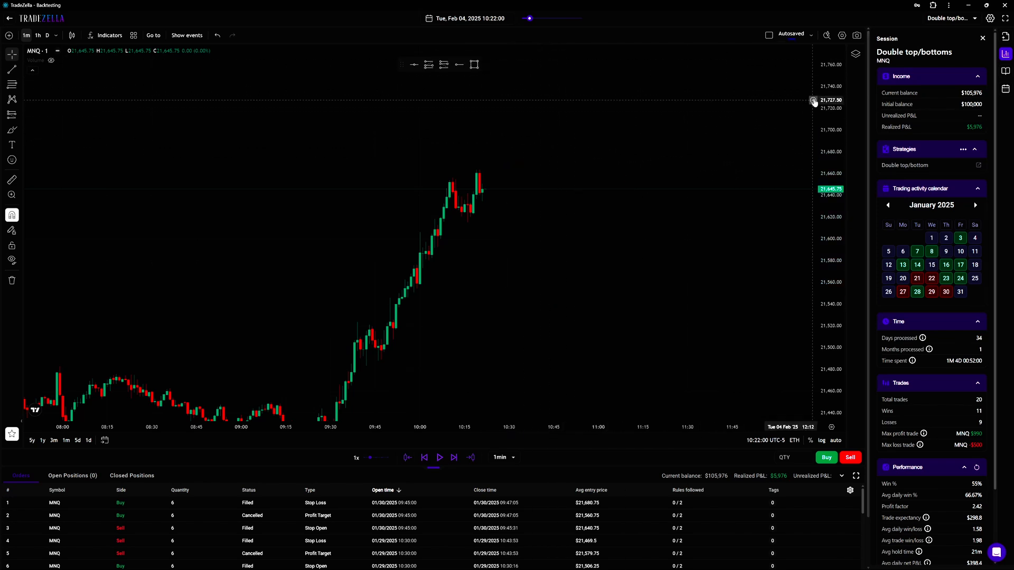
- Leave the replay and open the session results of the Double top/bottoms session with the $100,000 start balance
click(9, 20)
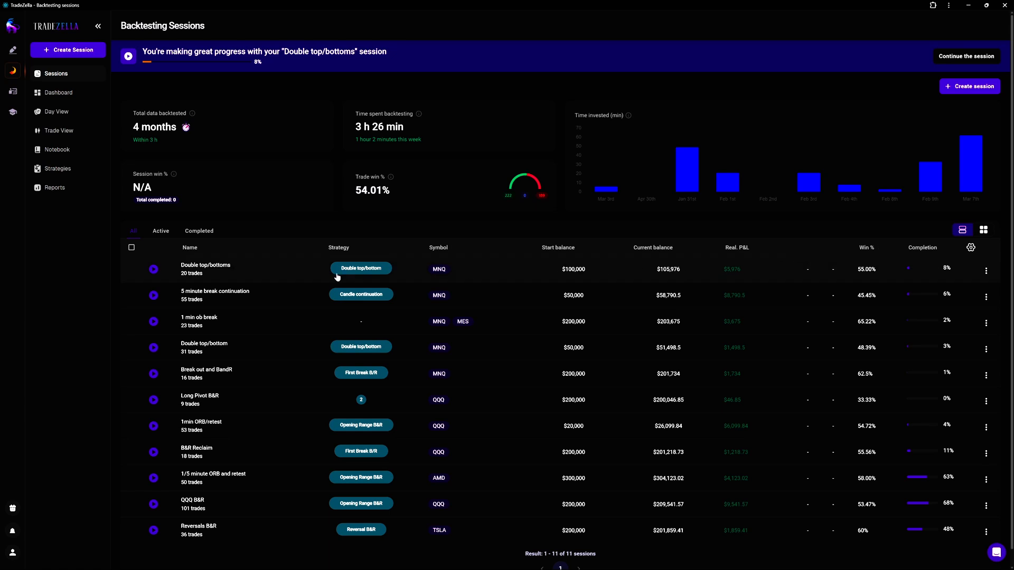
click(986, 271)
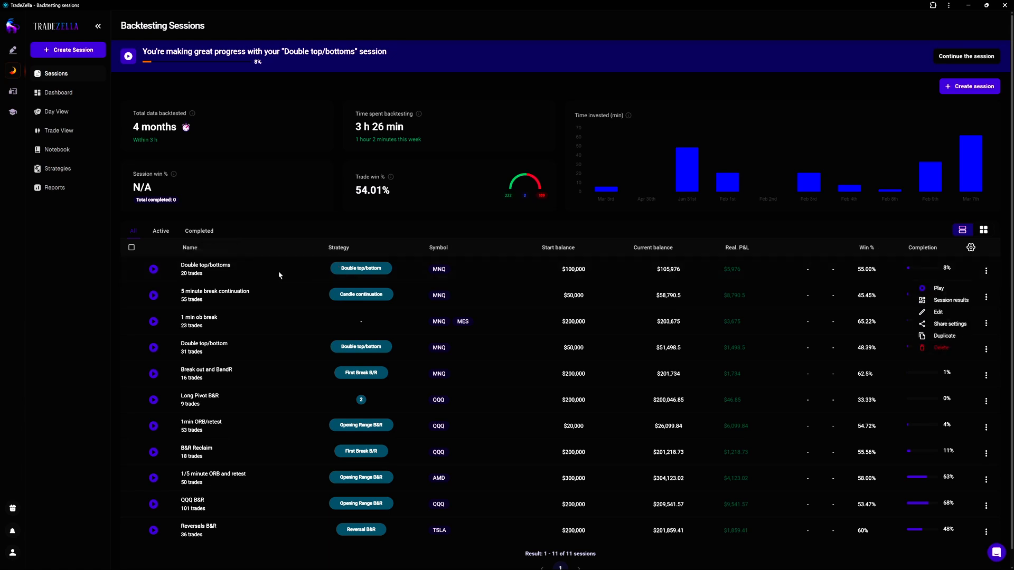
click(950, 300)
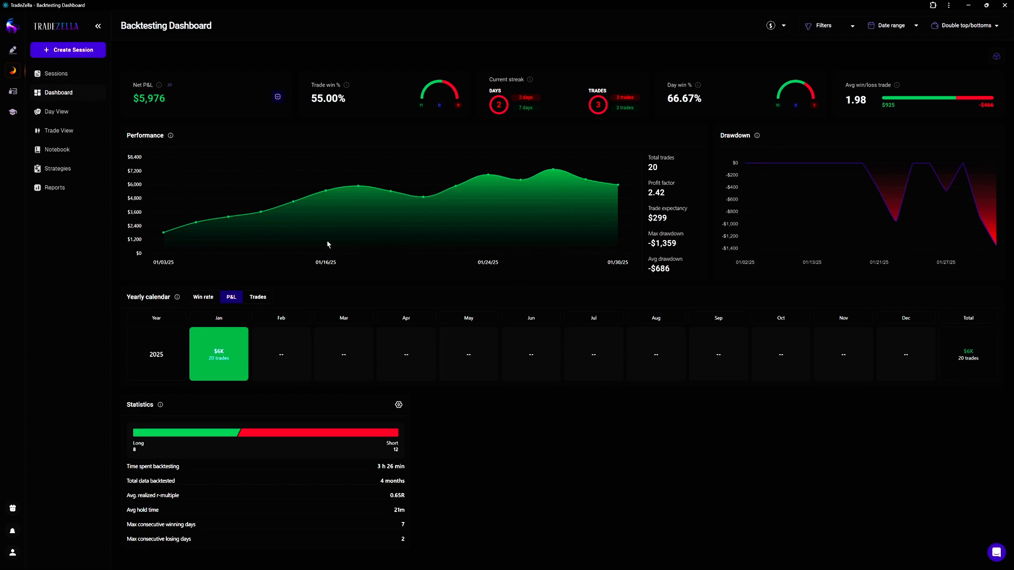
- Review the session's daily results in Day View and its complete list of individual trades in Trade View
click(57, 112)
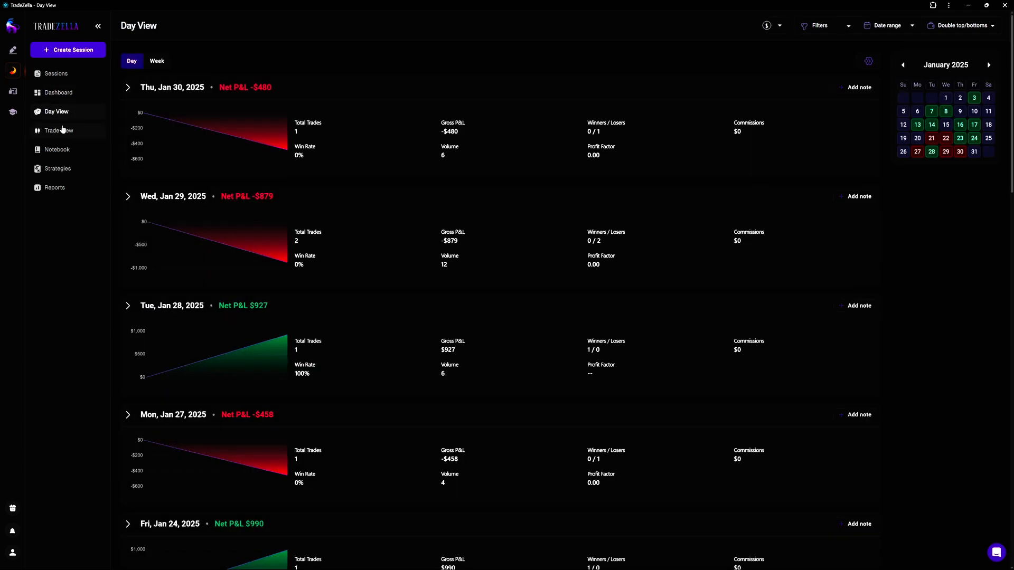
click(63, 130)
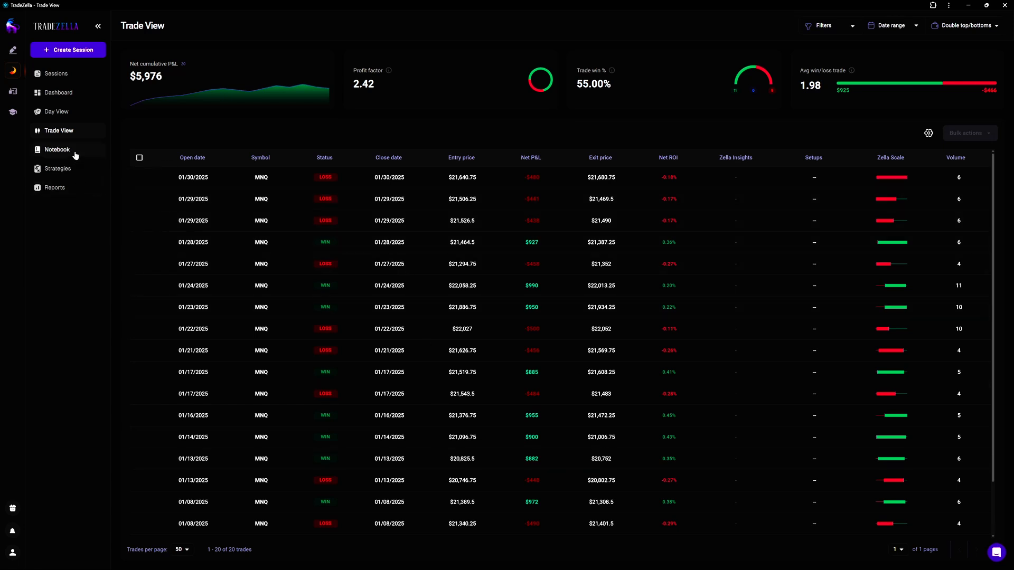
scroll(627, 261, down, 2)
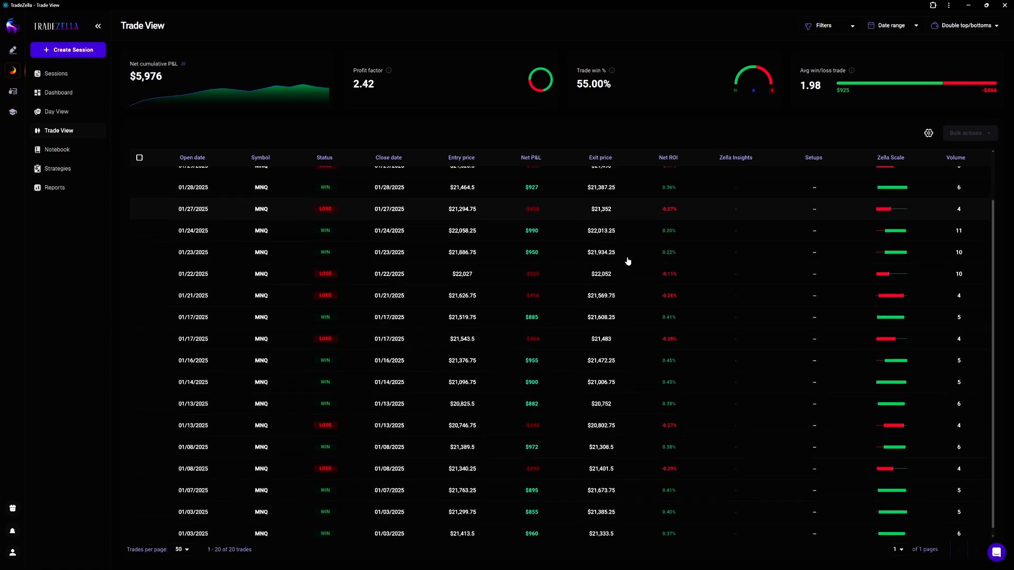
scroll(628, 262, up, 2)
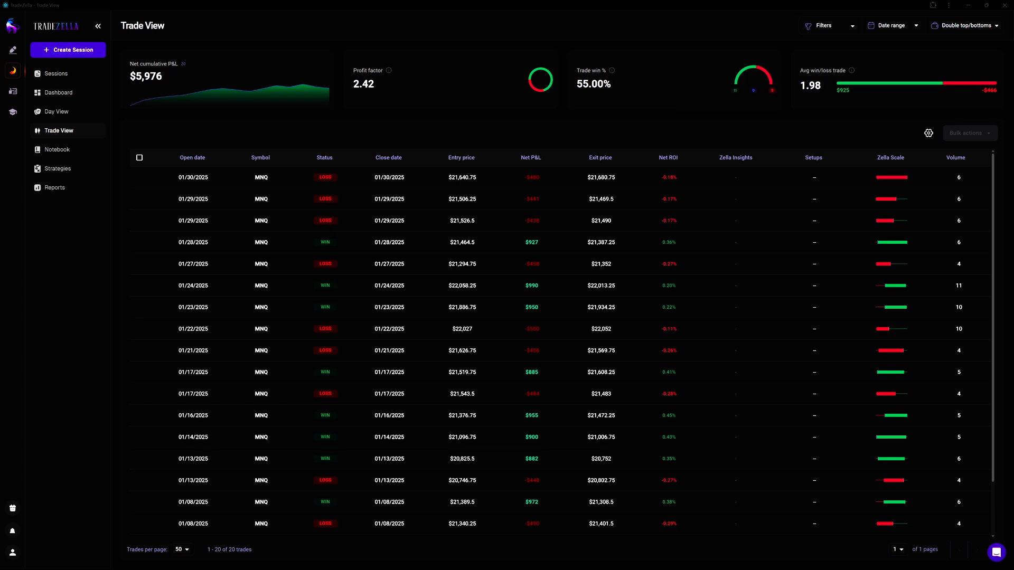
click(553, 135)
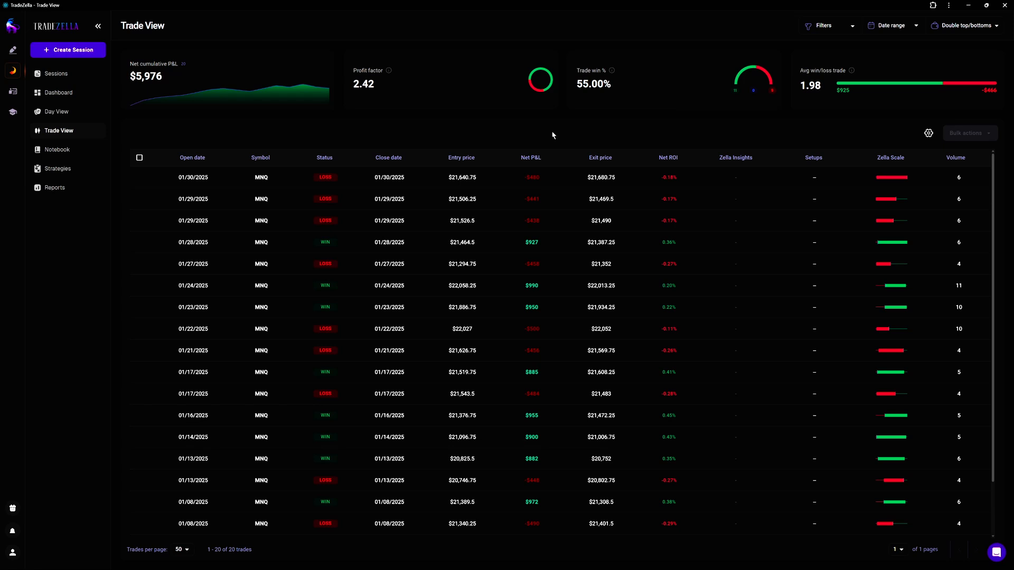